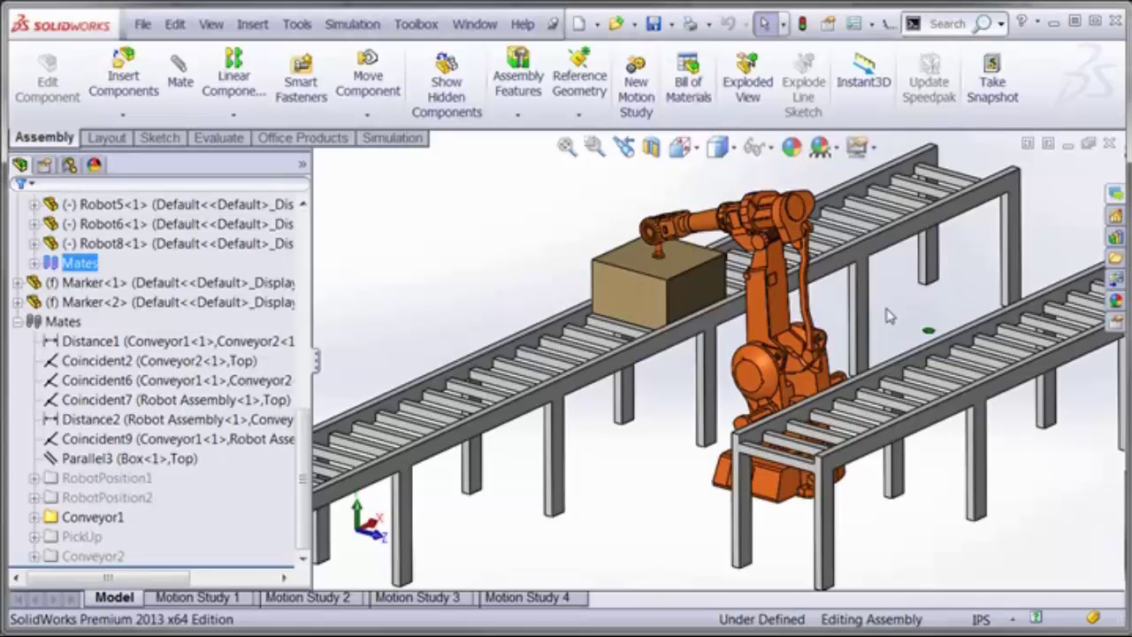
Try moving the box, then select and collapse Robot Assembly in the FeatureManager tree
scroll(888, 313, "up", 2)
scroll(885, 310, "down", 2)
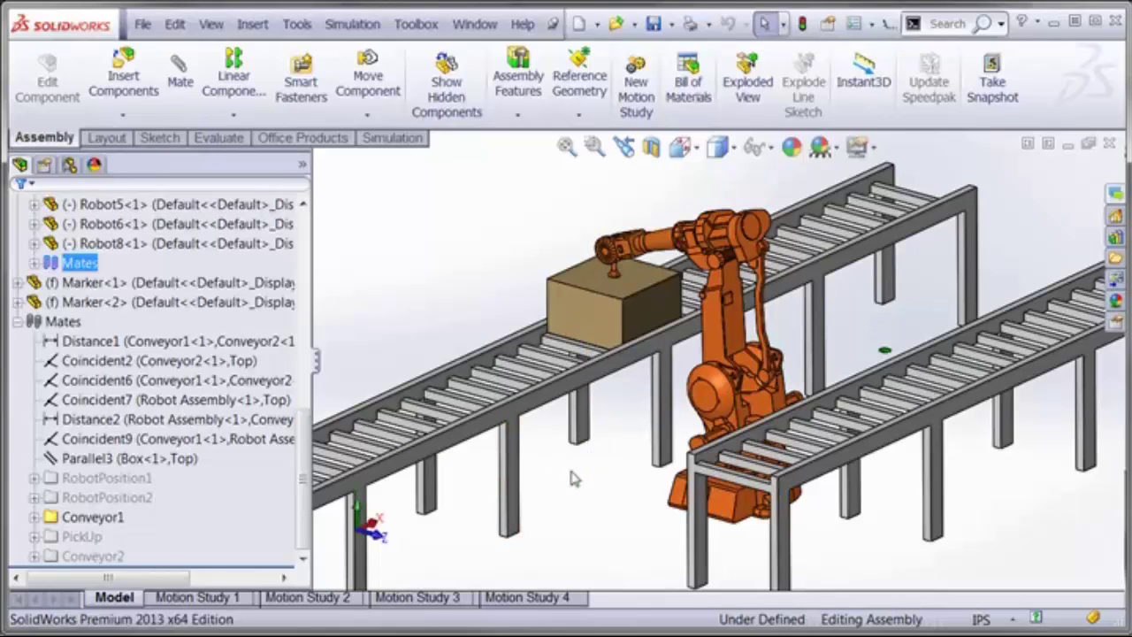
left_click(591, 324)
left_click(437, 298)
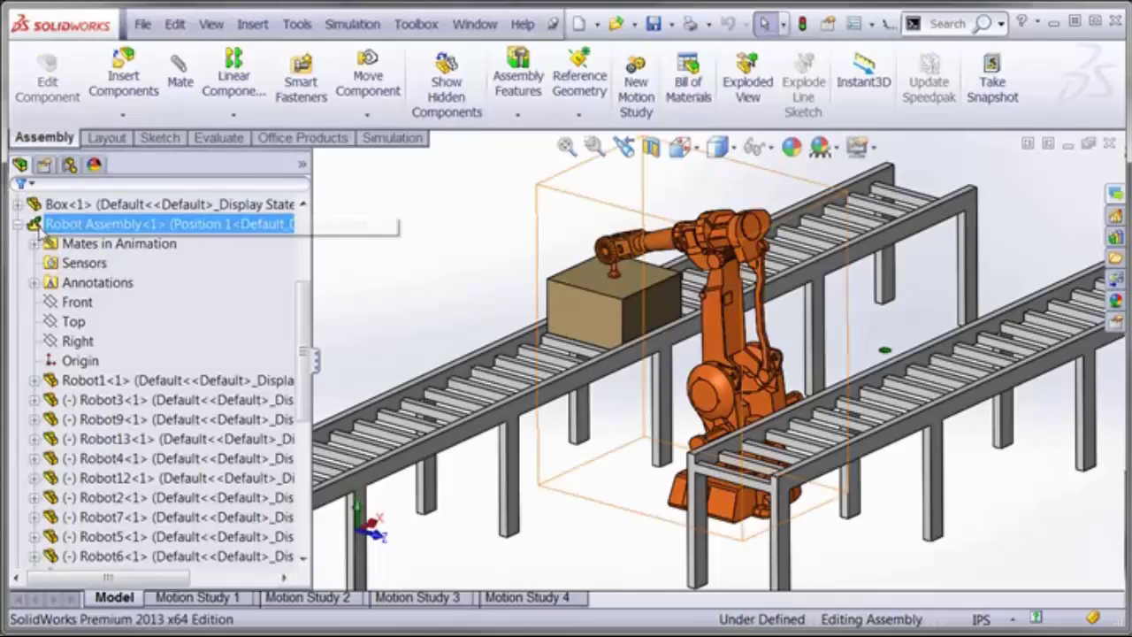
left_click(72, 226)
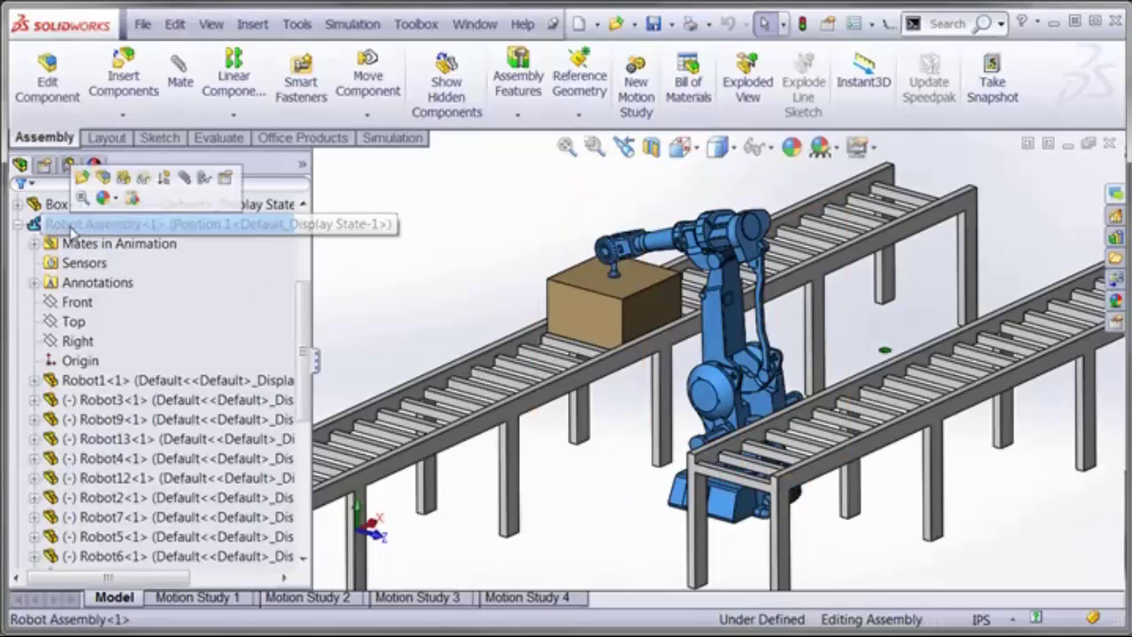
left_click(19, 225)
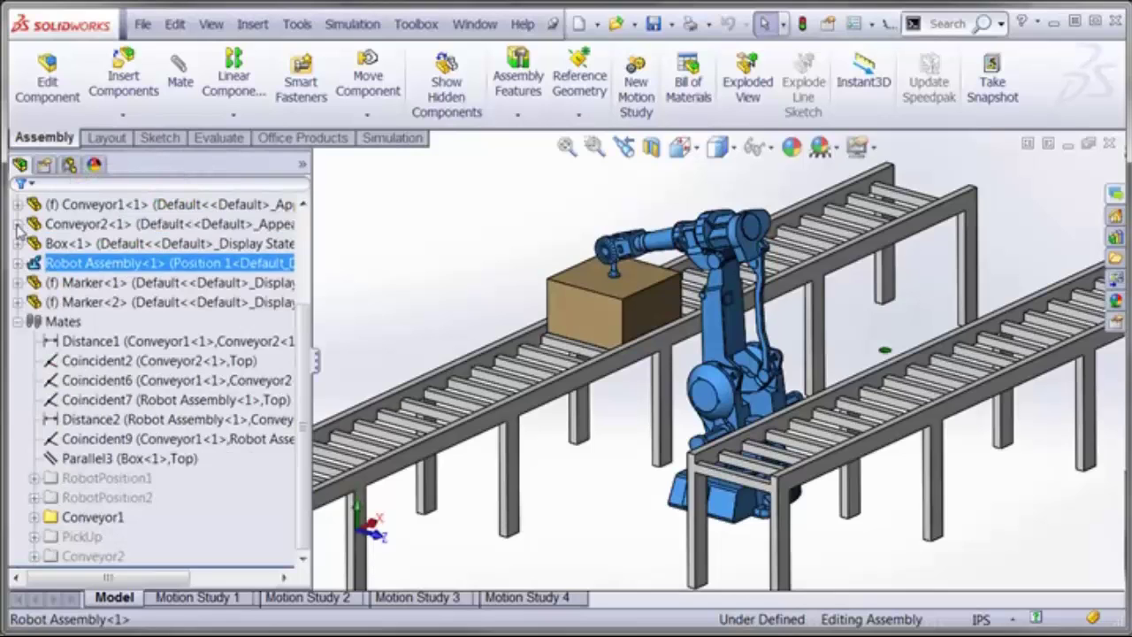
Swing the robot arm parts until the gripper rests just above the box marker
left_click_drag(686, 259, 705, 252)
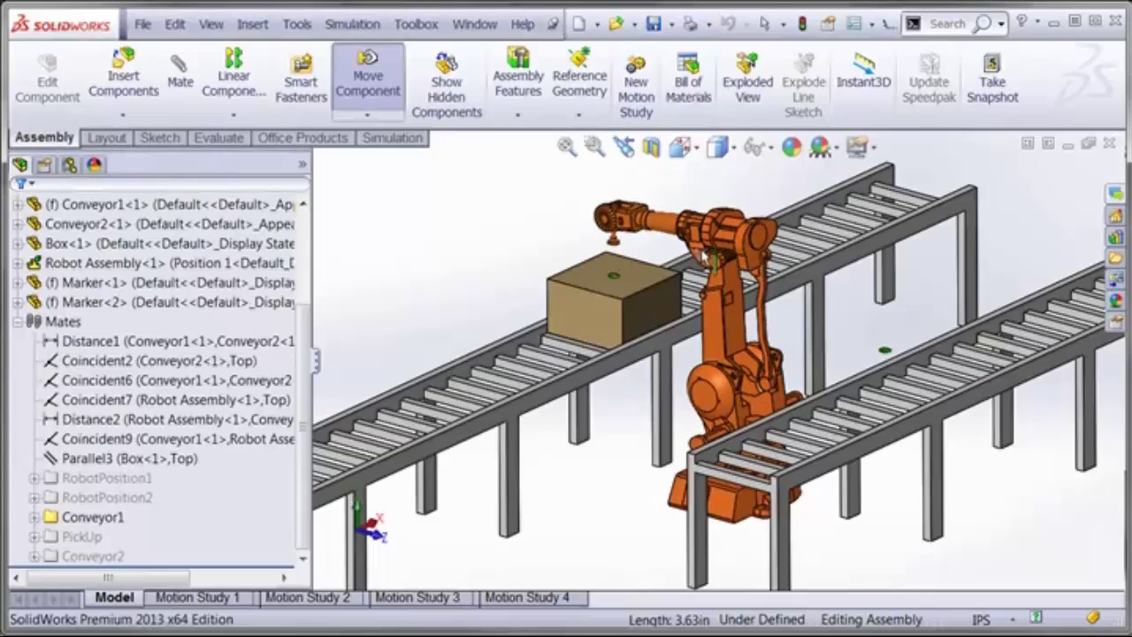
key("Escape")
mouse_move(706, 252)
left_mouse_down()
mouse_move(724, 391)
mouse_move(668, 292)
left_mouse_up()
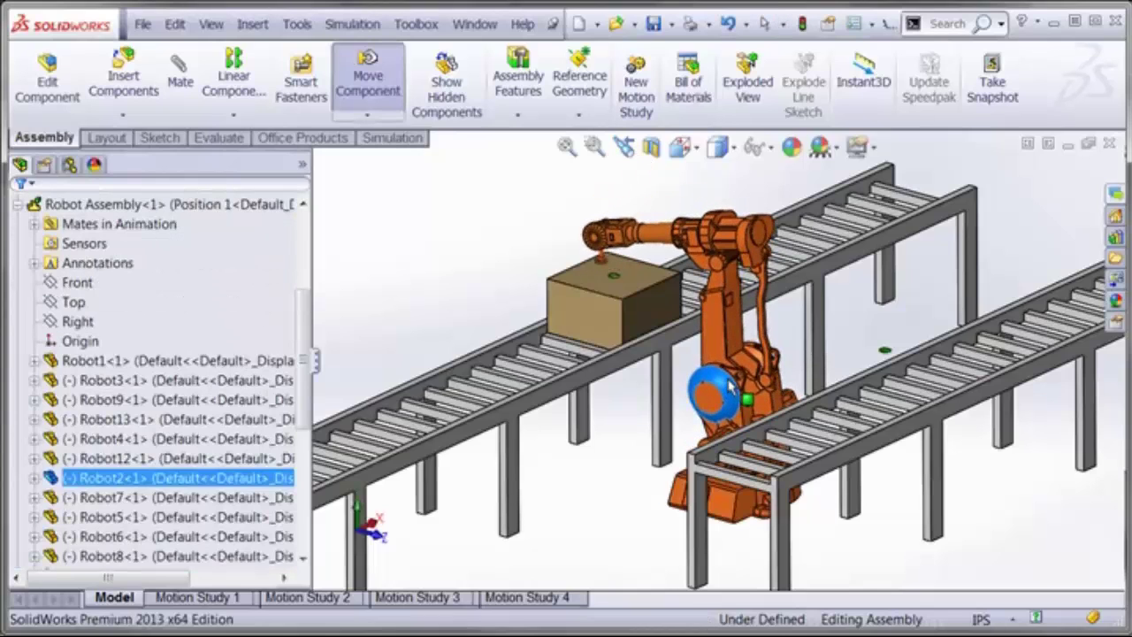
left_click_drag(662, 237, 654, 246)
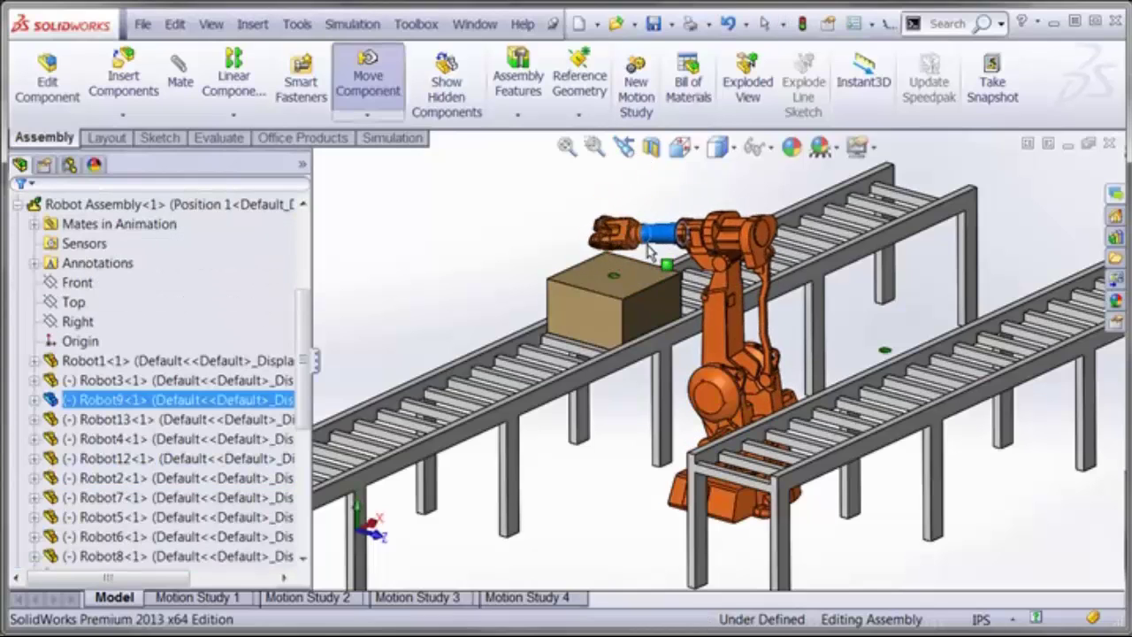
key("Escape")
left_click(465, 250)
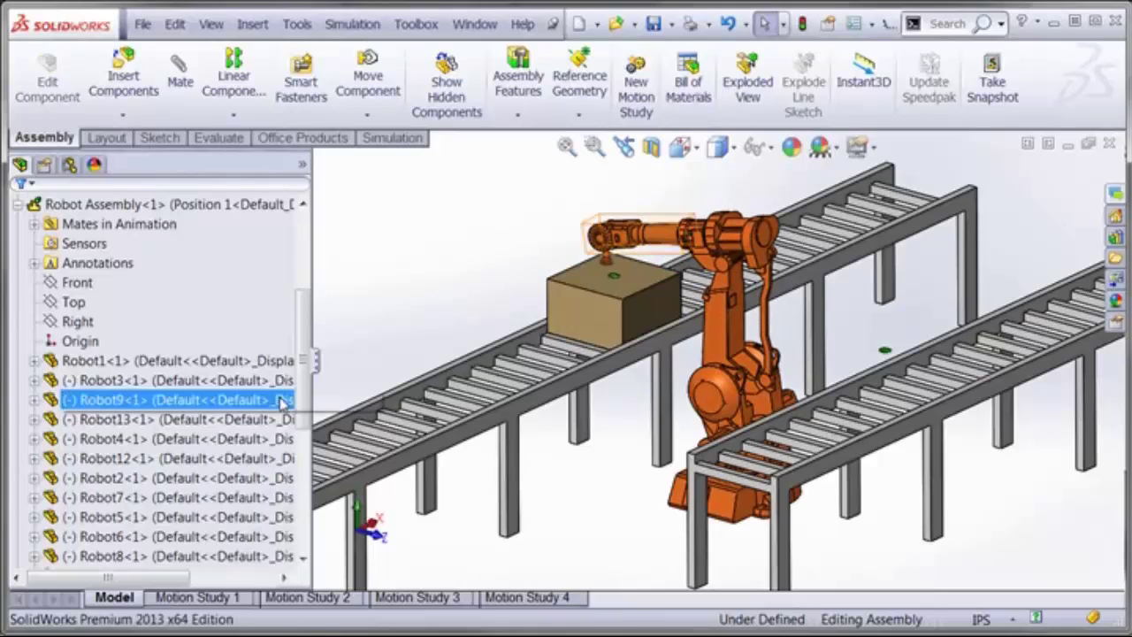
left_click_drag(305, 326, 299, 474)
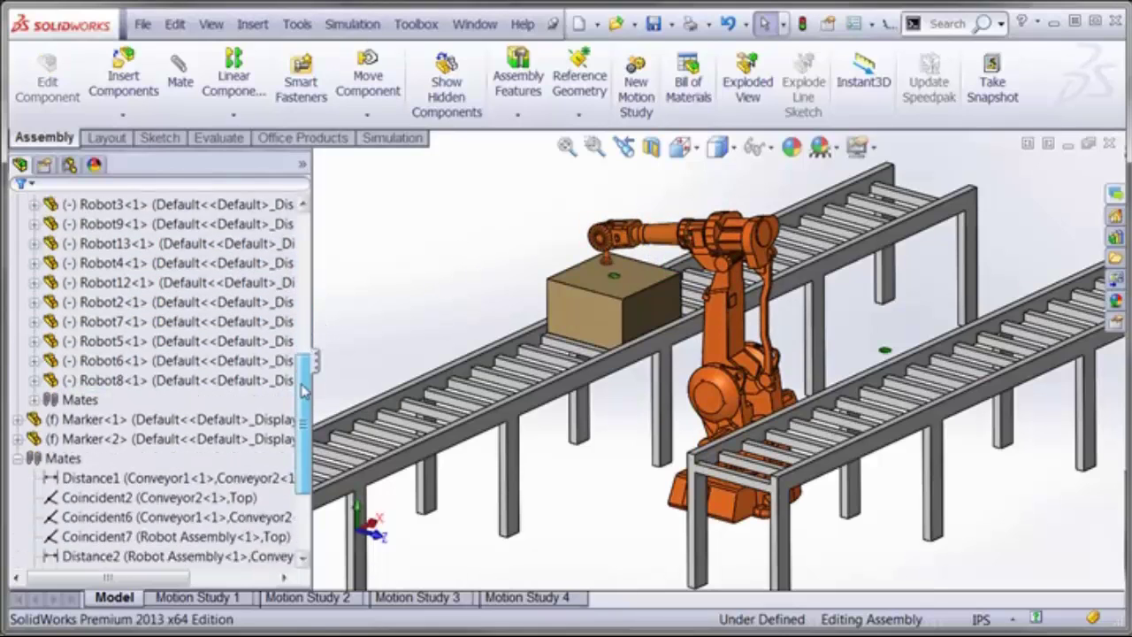
Expand the Conveyor1 mate folder and suppress its Distance5 mate to free the box
left_click(82, 521)
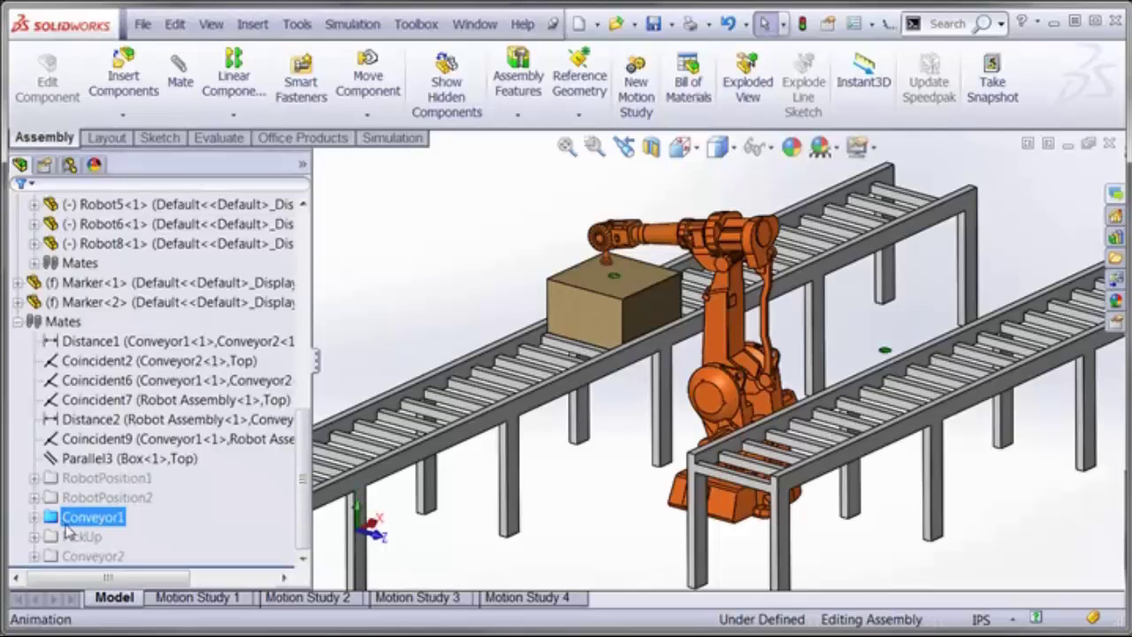
left_click(34, 518)
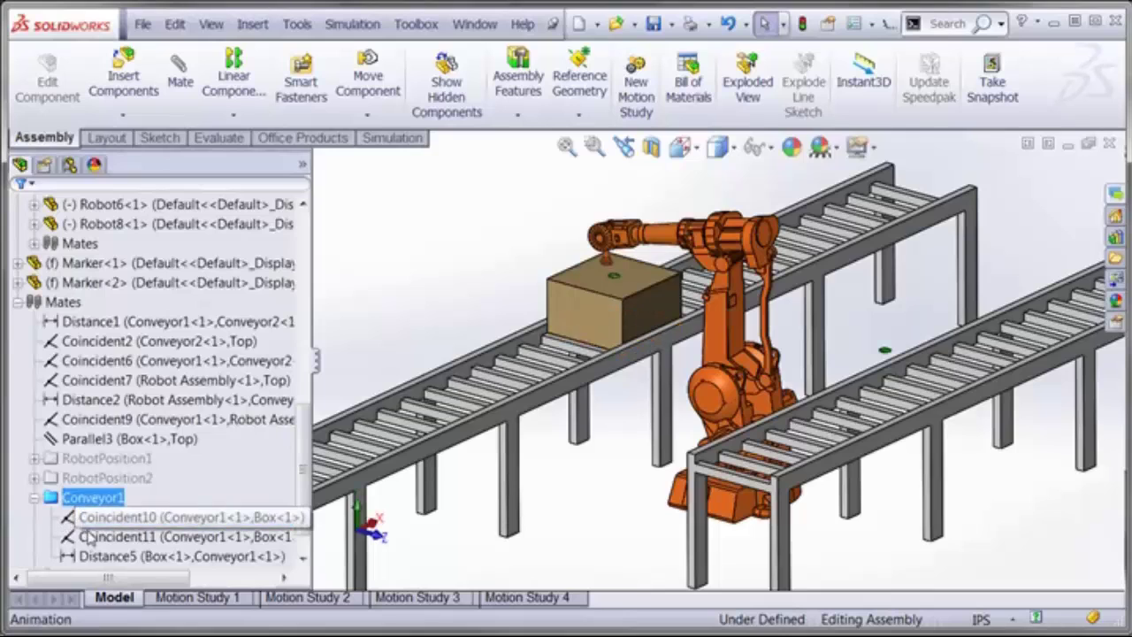
left_click(104, 555)
right_click(104, 555)
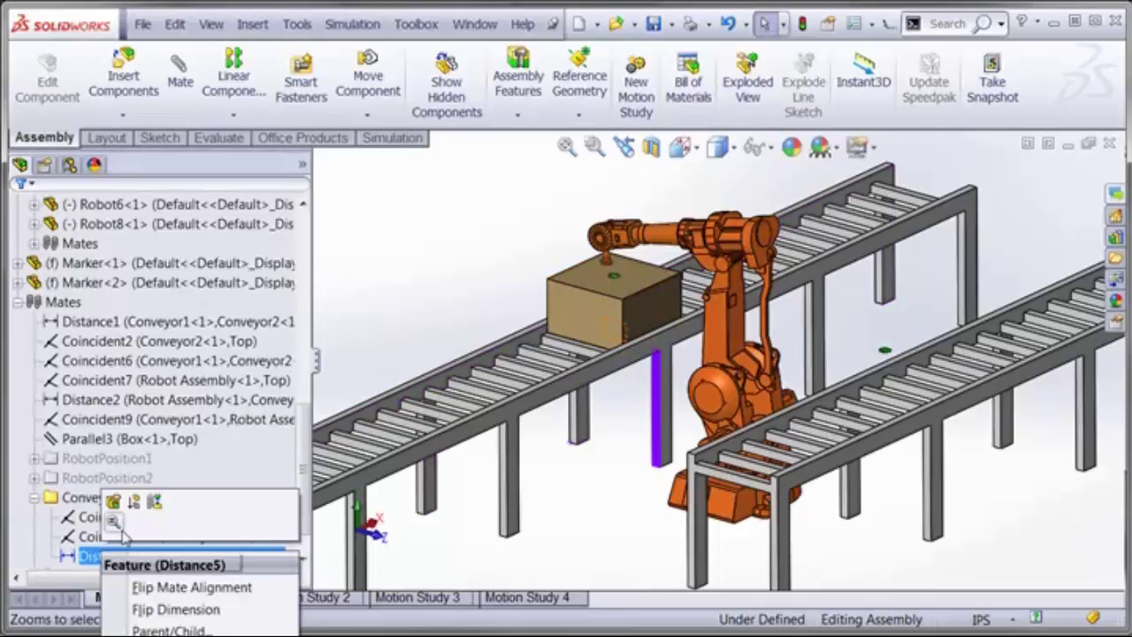
left_click(135, 502)
Slide the box left along the first conveyor, then reactivate Distance5 to return it
left_click_drag(594, 320, 385, 376)
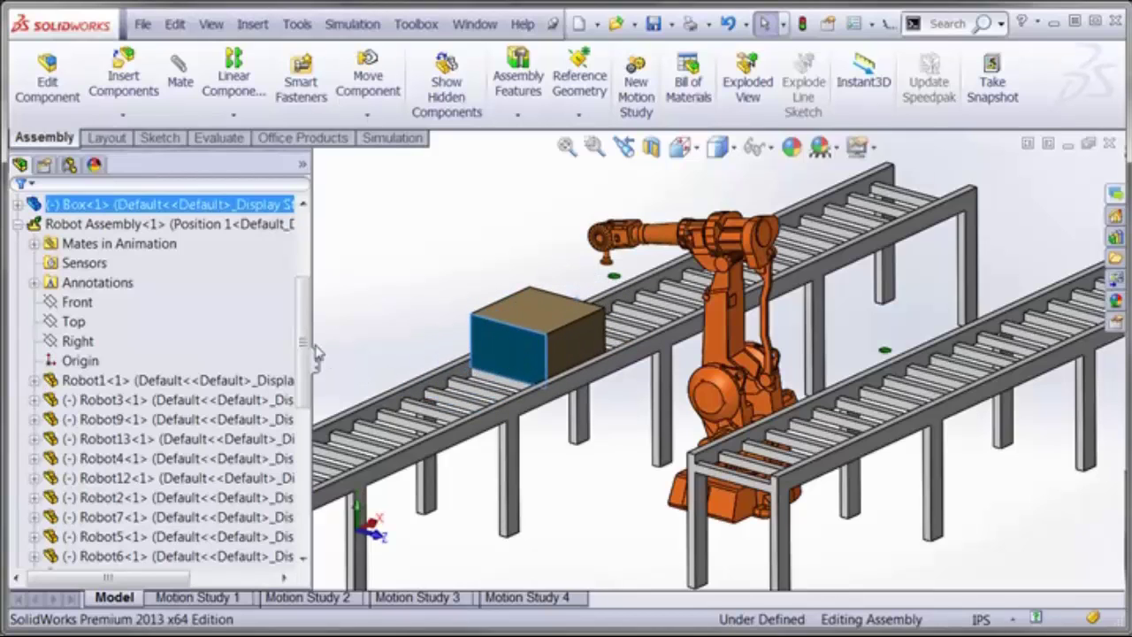
left_click_drag(305, 352, 305, 478)
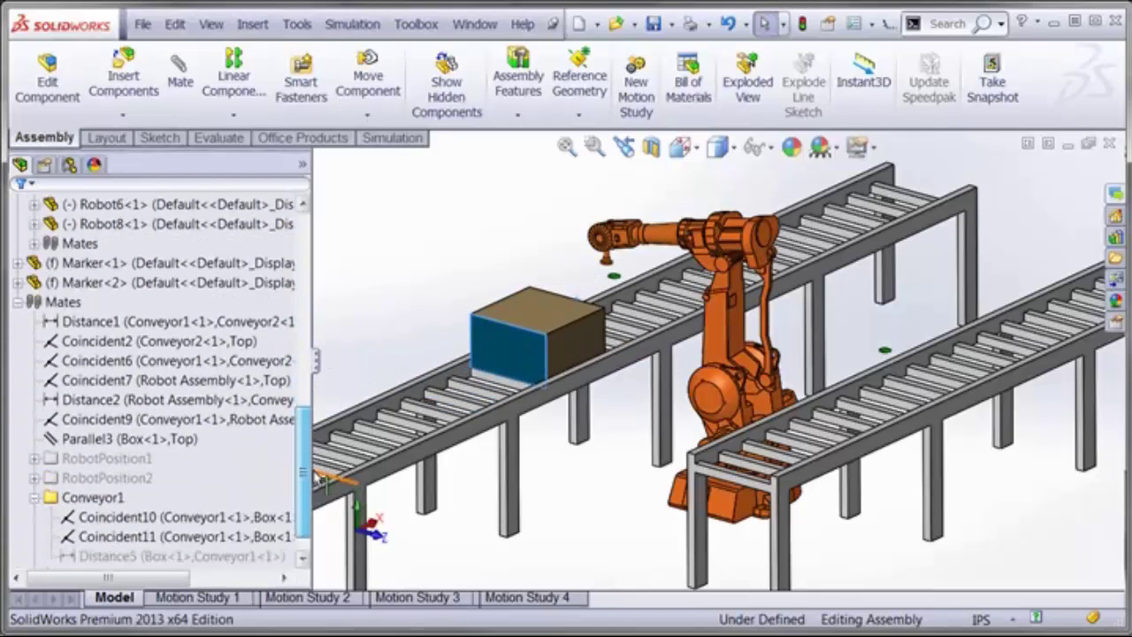
left_click_drag(305, 458, 305, 486)
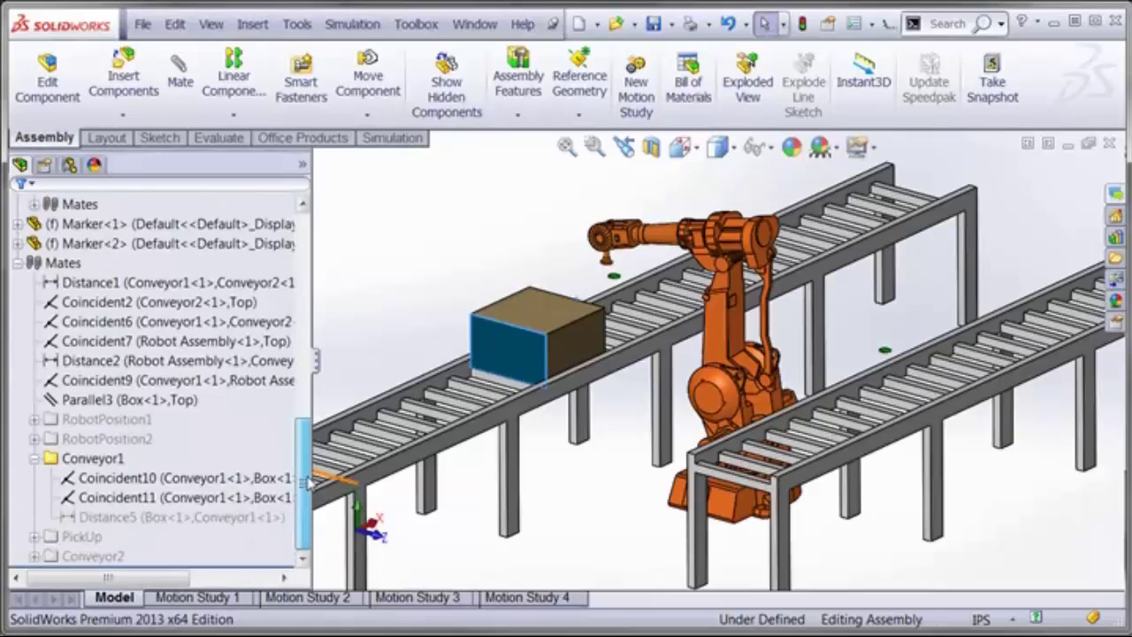
left_click(173, 520)
right_click(148, 524)
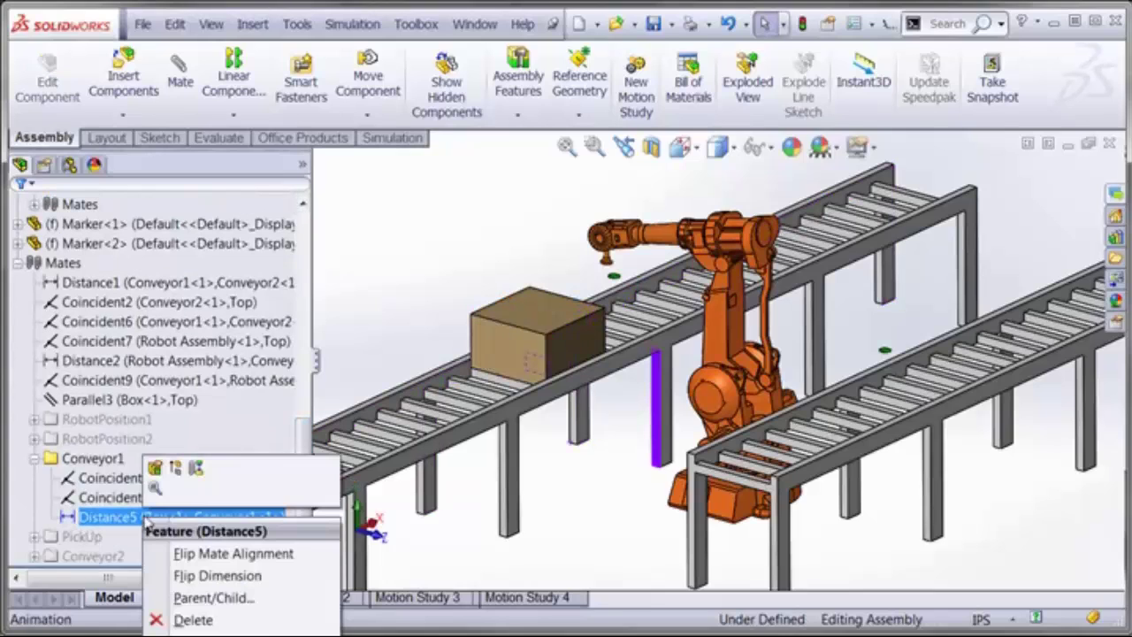
key("Escape")
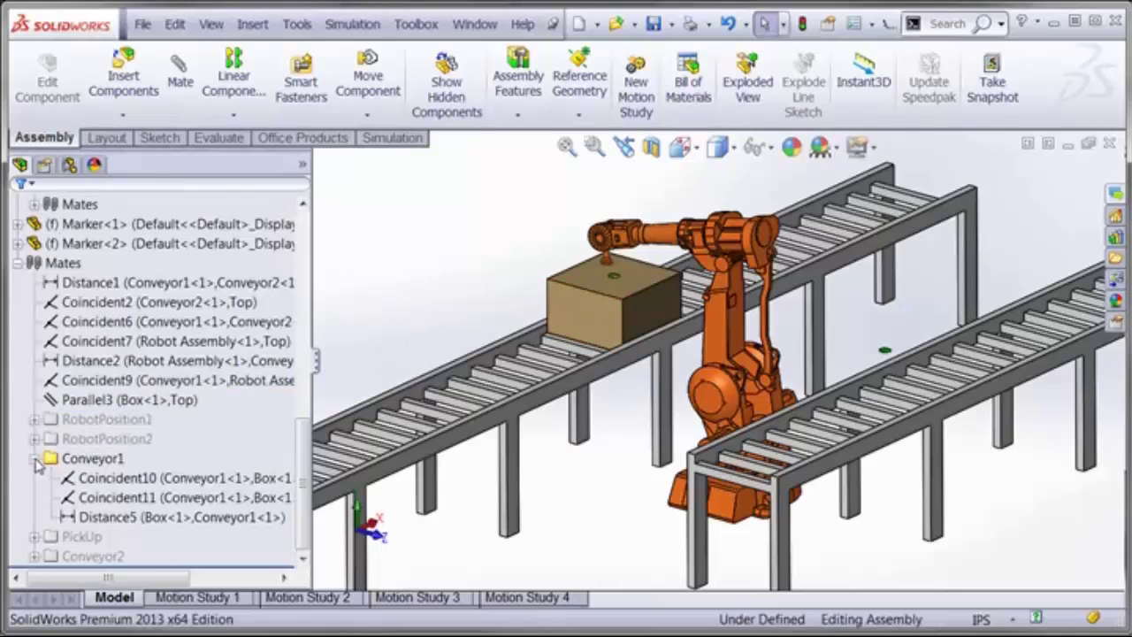
scroll(88, 439, "up", 1)
right_click(74, 518)
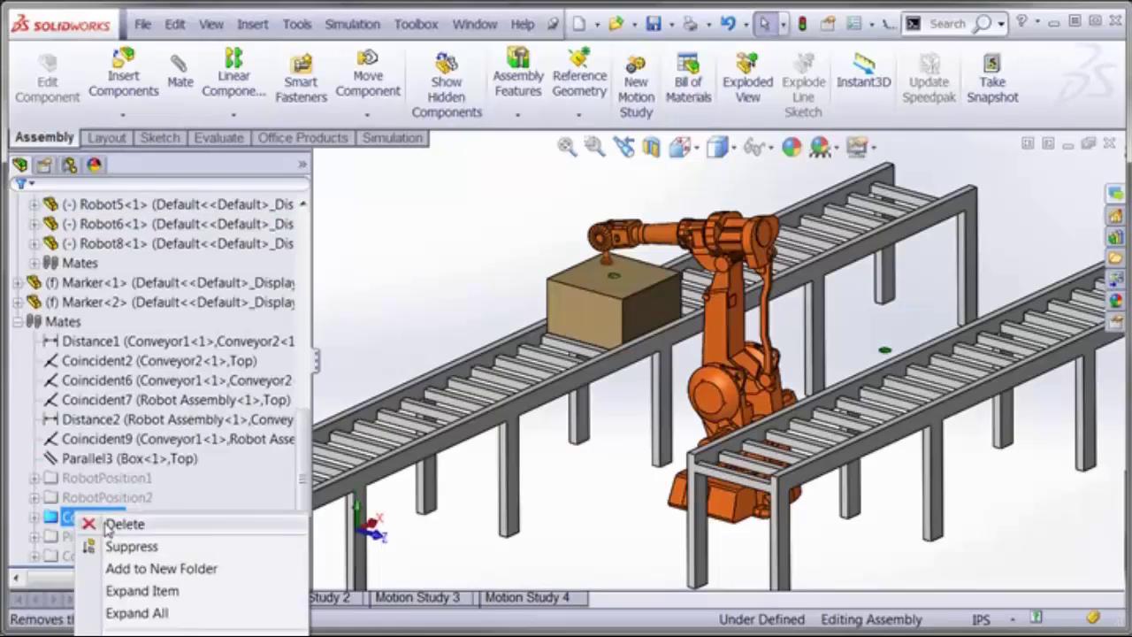
left_click(124, 547)
right_click(99, 556)
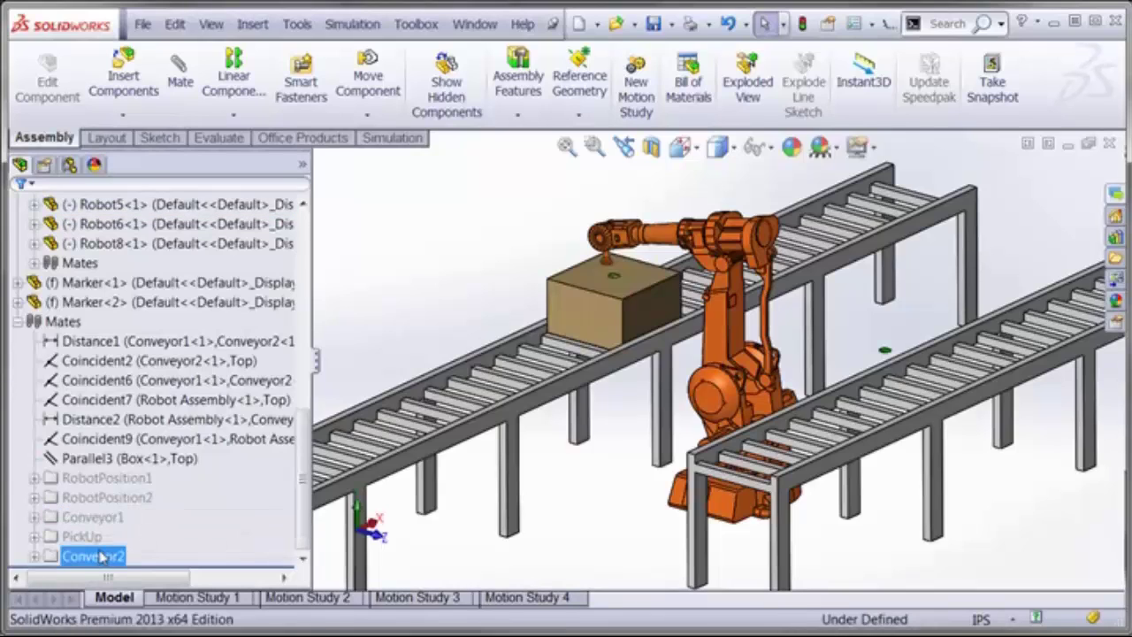
left_click(141, 585)
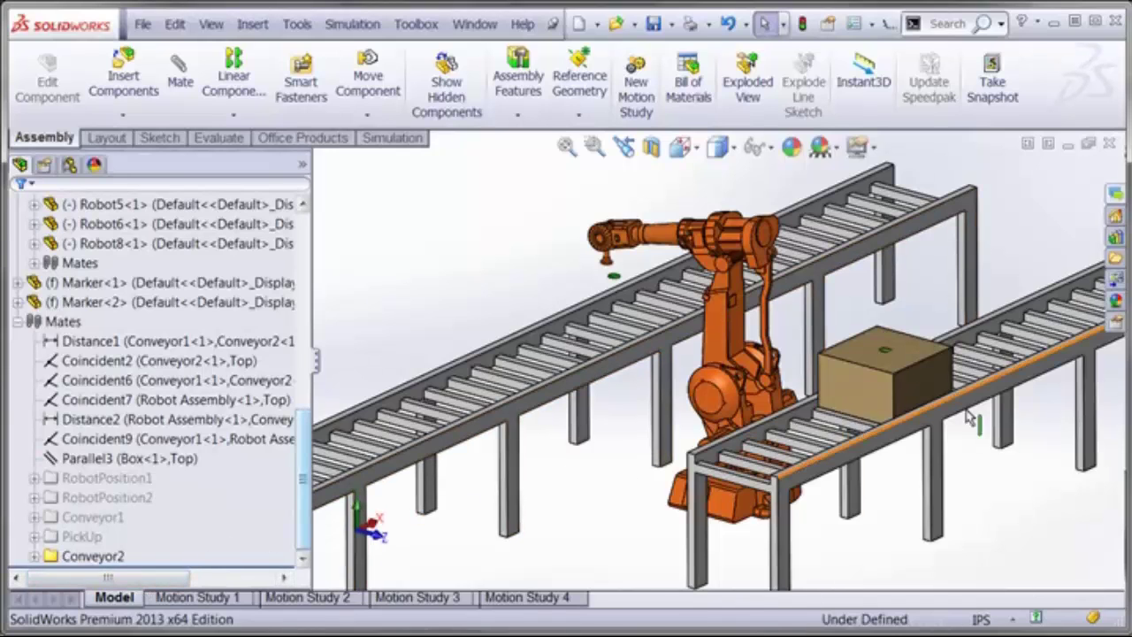
key("f")
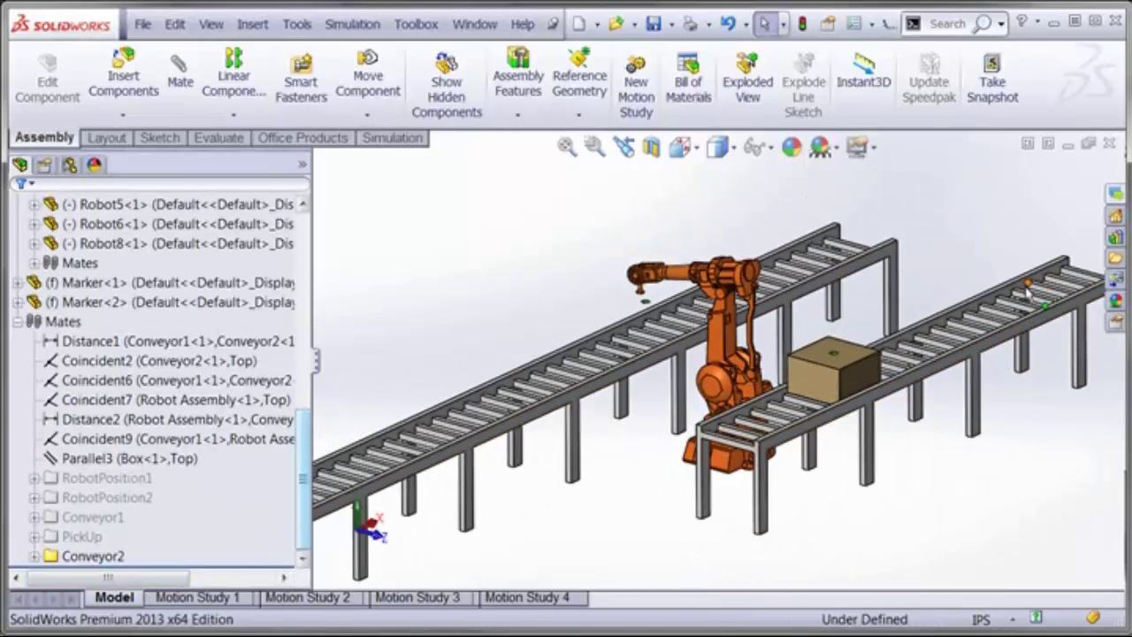
scroll(549, 425, "up", 1)
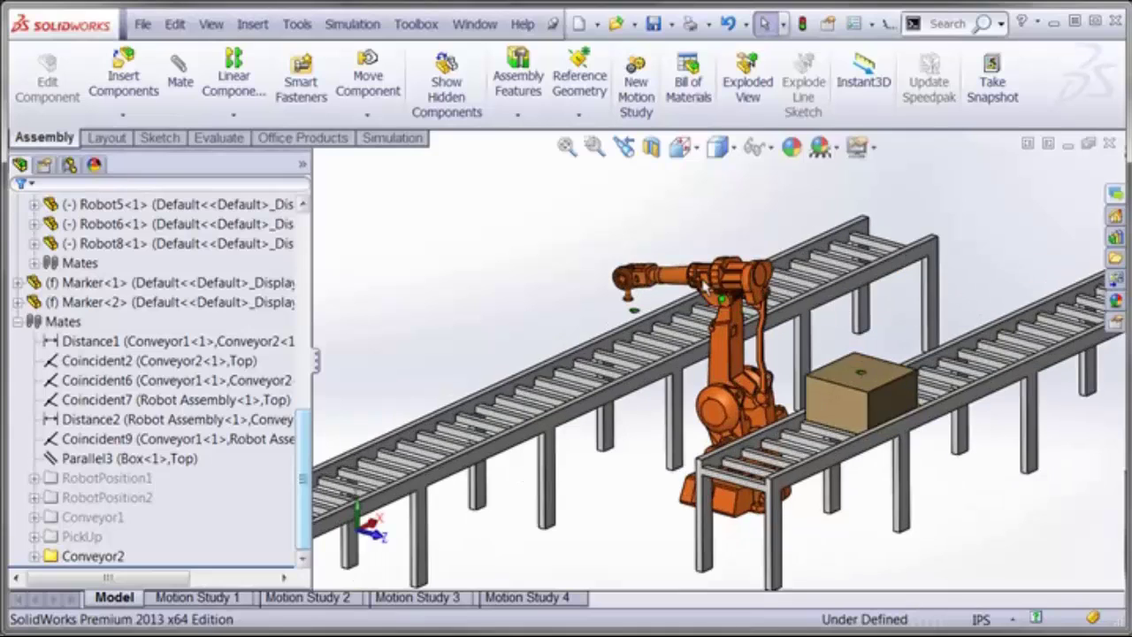
left_click(106, 556)
right_click(107, 556)
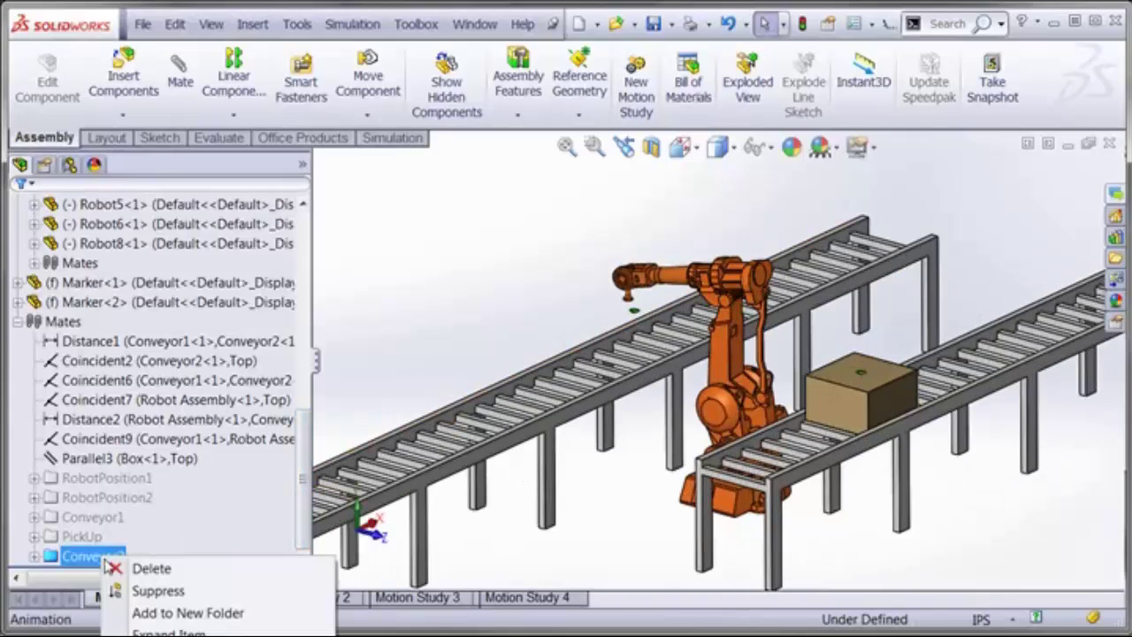
left_click(142, 586)
right_click(93, 516)
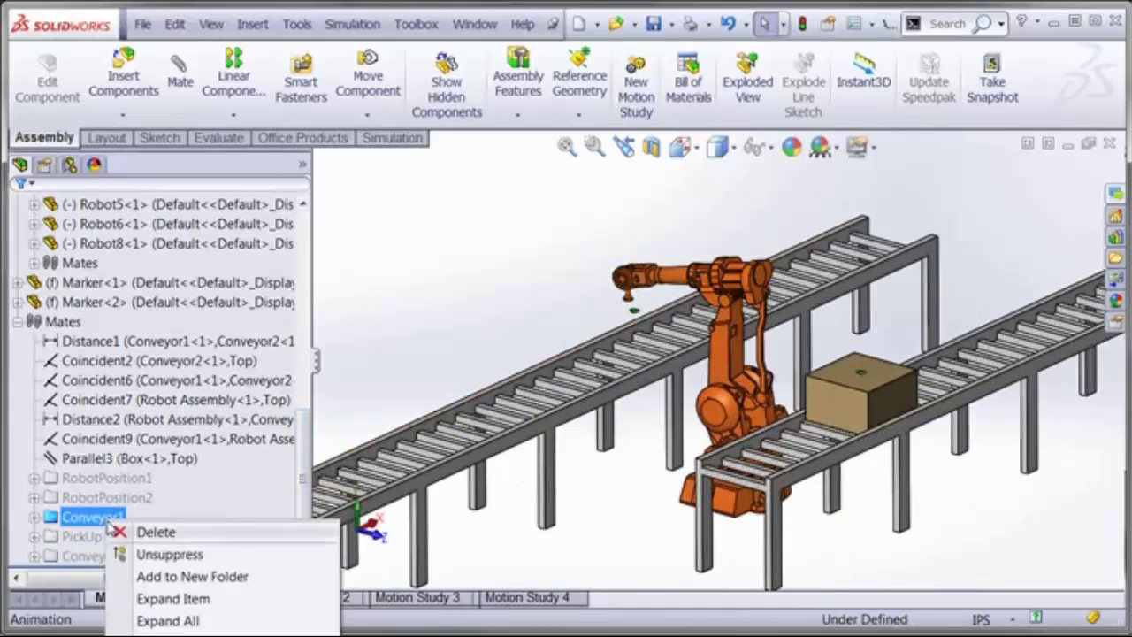
left_click(142, 552)
left_click(98, 537)
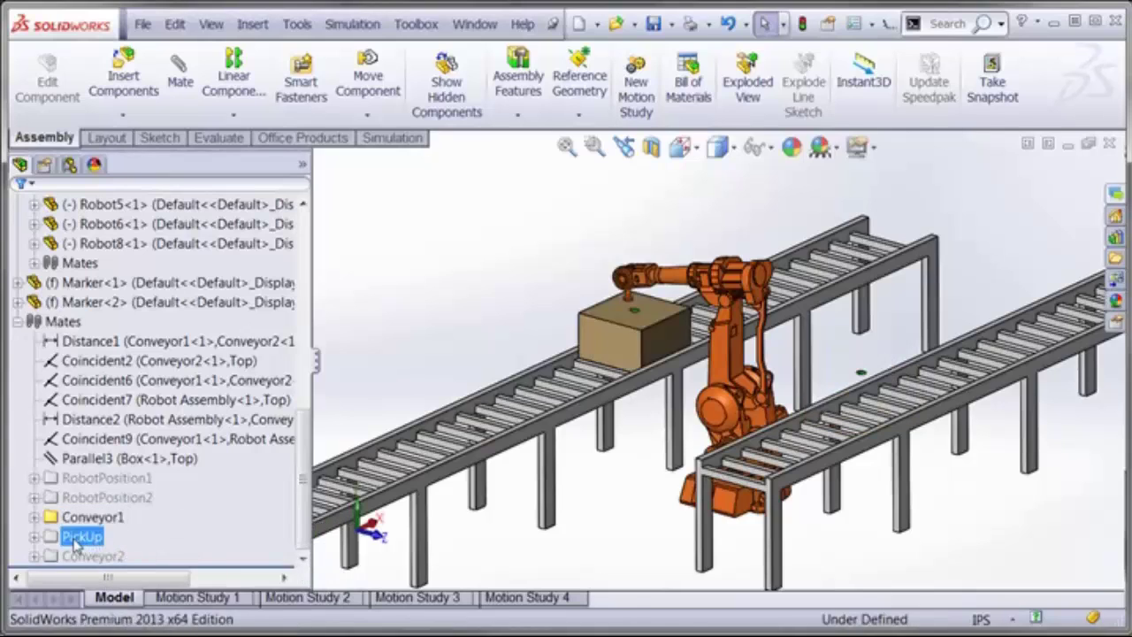
Suppress the Conveyor1 mate group and unsuppress PickUp so the box attaches to the gripper
key("Escape")
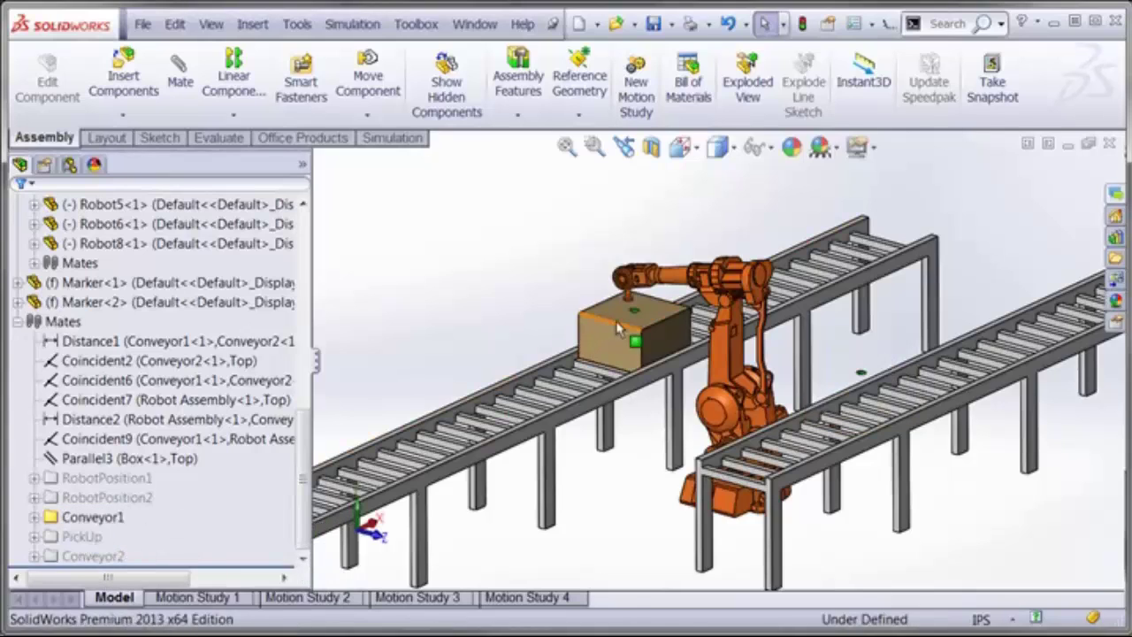
scroll(630, 305, "down", 2)
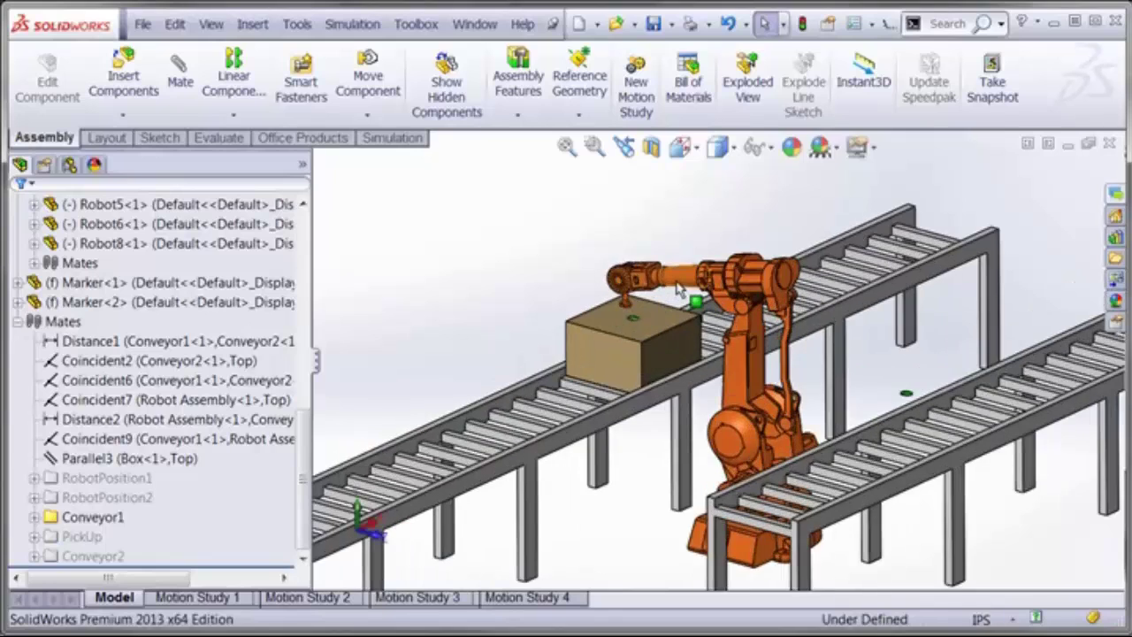
left_click(114, 520)
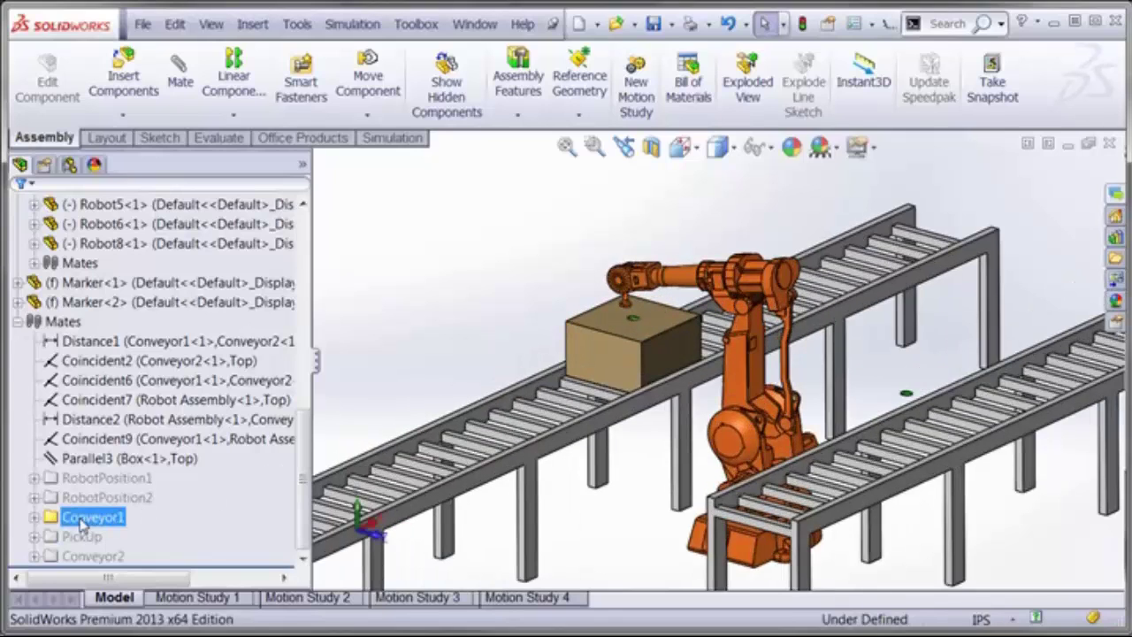
right_click(82, 526)
left_click(122, 553)
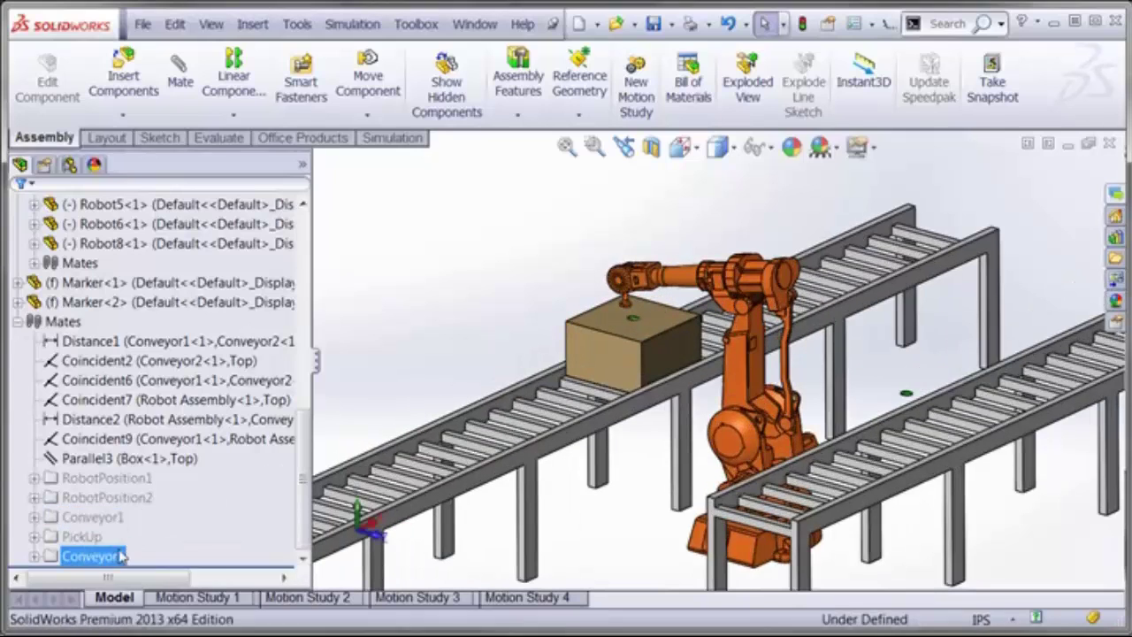
left_click(88, 536)
right_click(90, 538)
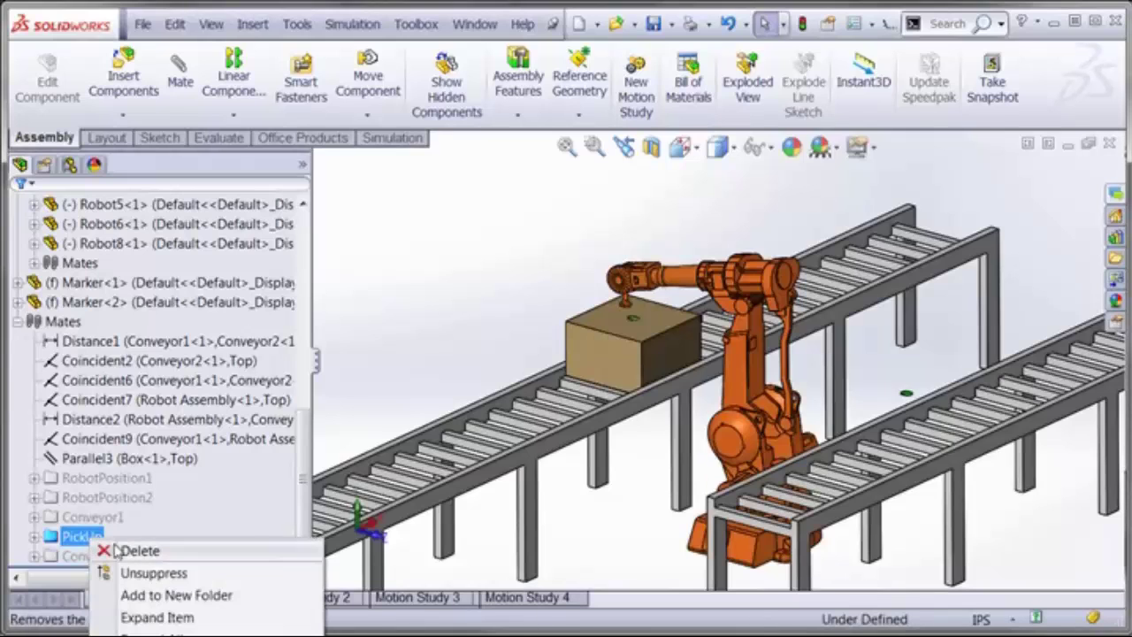
left_click(154, 575)
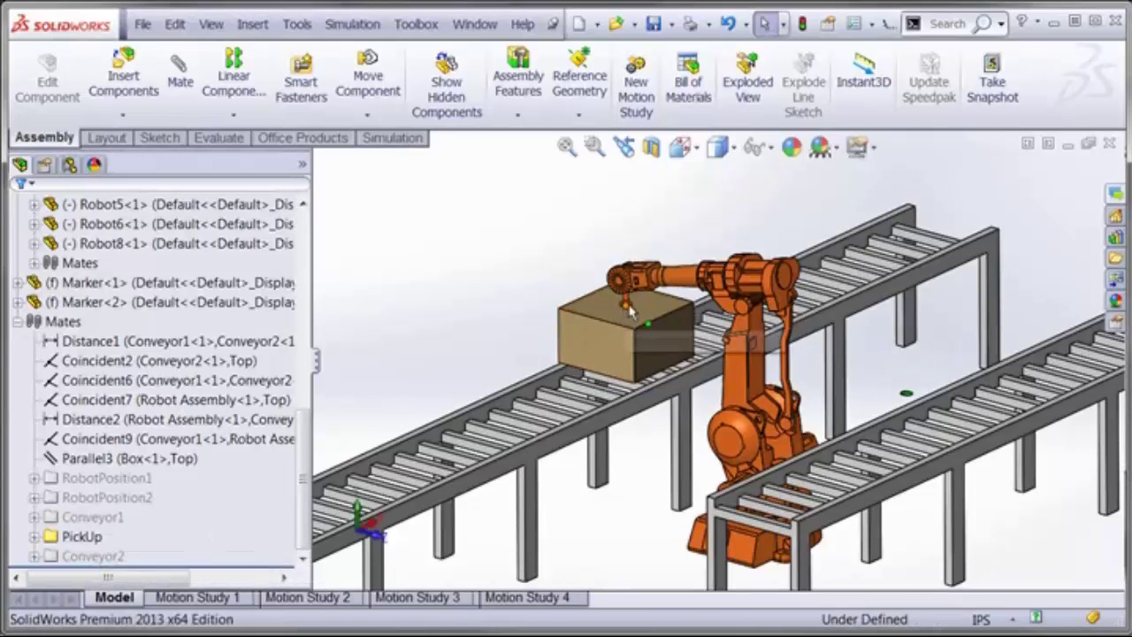
Swing the robot arm up to lift the box, then check the PickUp group's actions
left_click_drag(740, 317, 717, 283)
key("Escape")
left_click(346, 392)
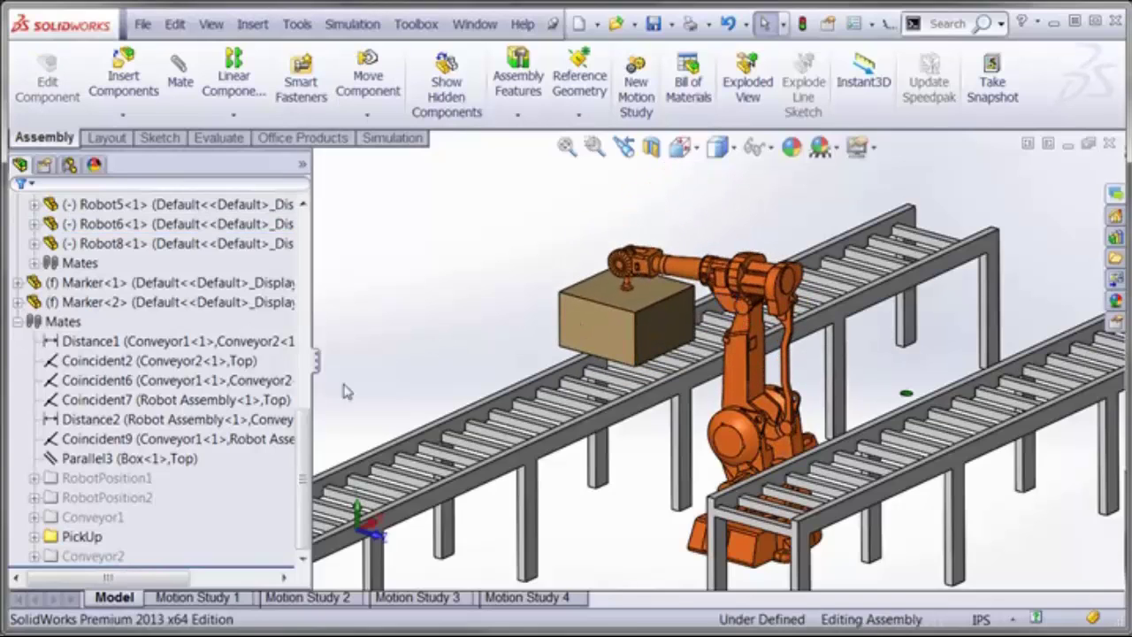
left_click(65, 536)
right_click(66, 539)
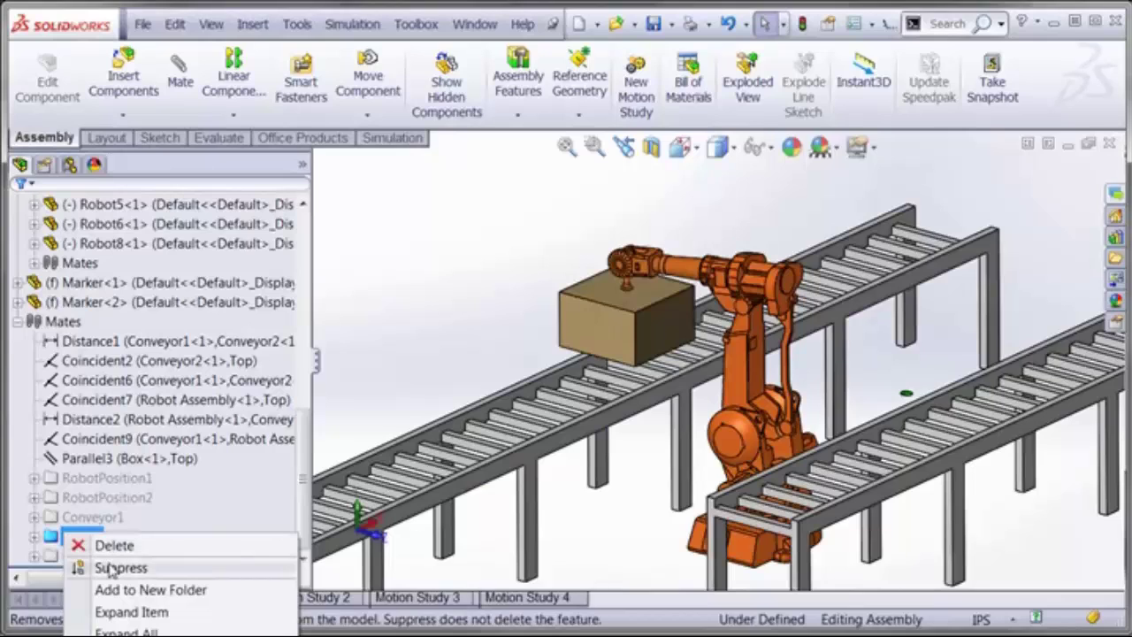
key("Escape")
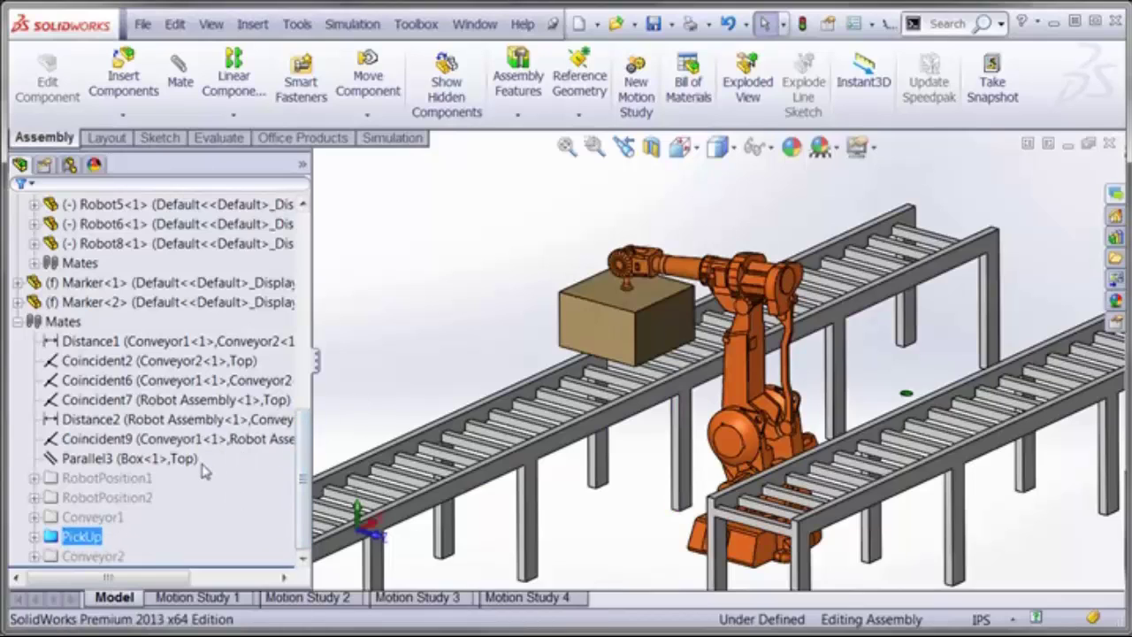
Suppress the PickUp mate group and pull the box off the gripper, up and left
right_click(92, 540)
left_click(130, 570)
left_click_drag(595, 345, 469, 338)
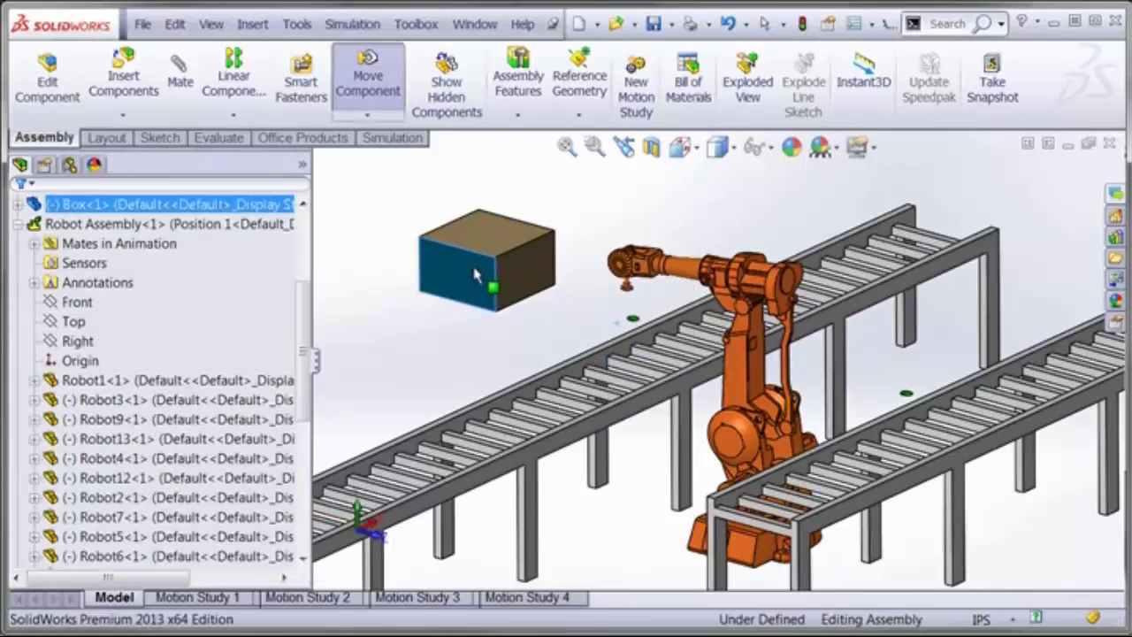
Collapse Robot Assembly, select Marker<1> and Marker<2>, and zoom to inspect them
left_click(88, 224)
left_click(18, 224)
left_click(92, 283)
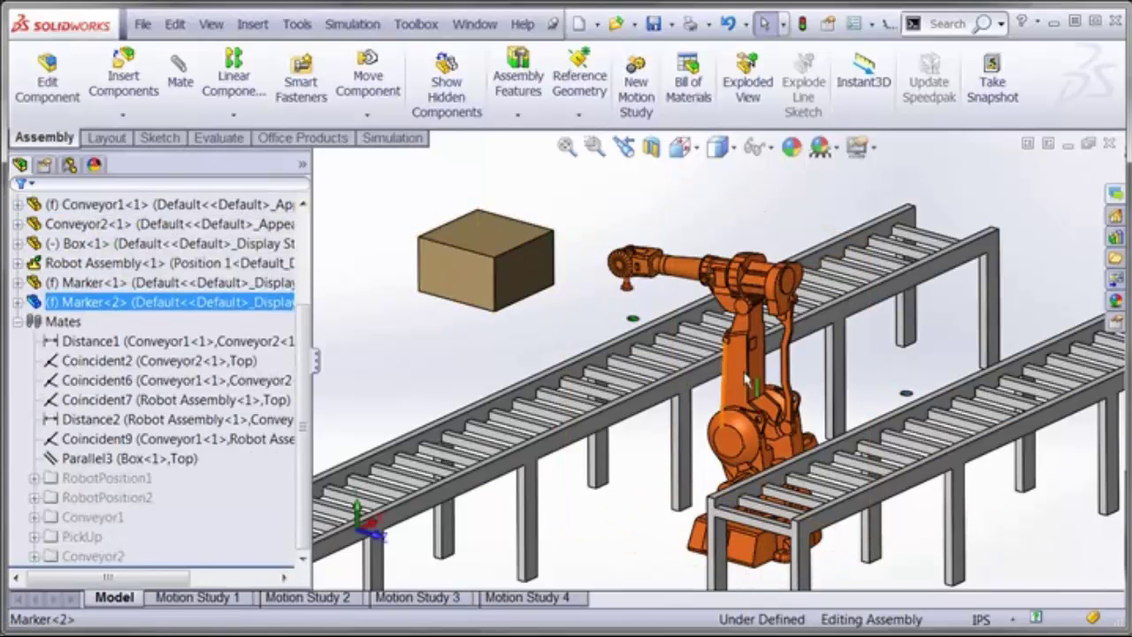
scroll(867, 385, "down", 2)
left_click(541, 314)
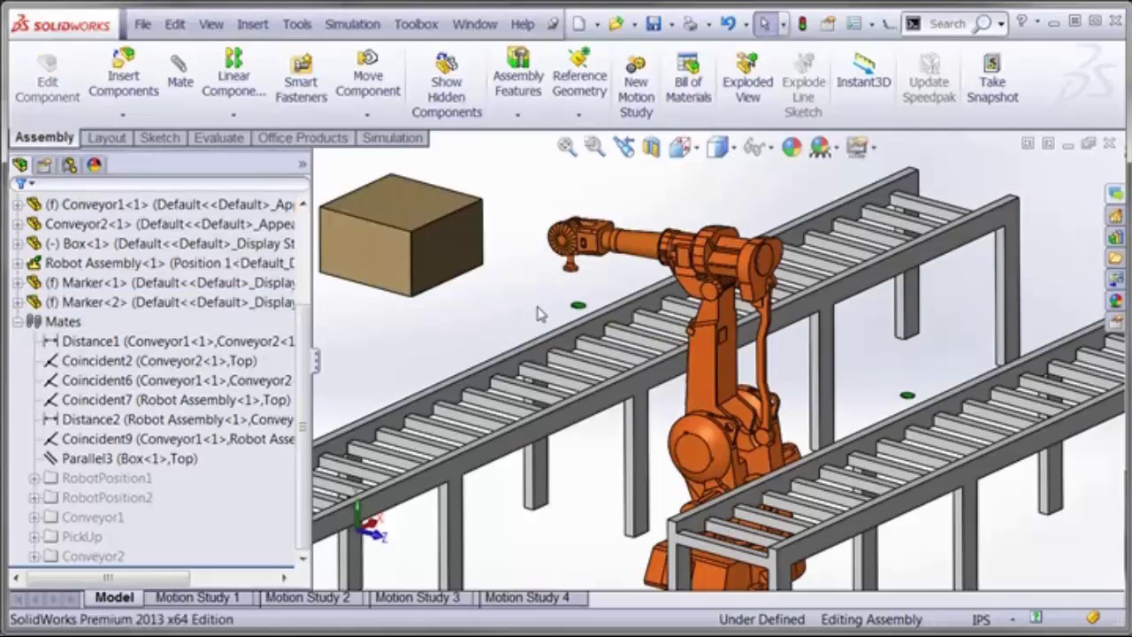
scroll(593, 308, "down", 2)
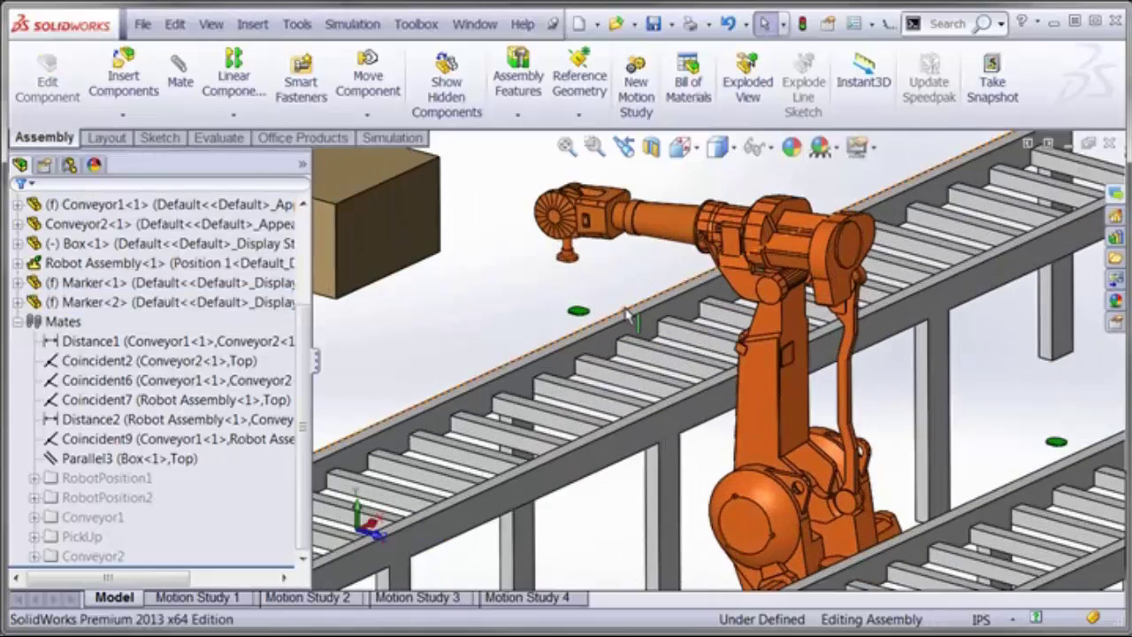
scroll(610, 310, "down", 2)
scroll(584, 323, "down", 1)
scroll(575, 318, "down", 1)
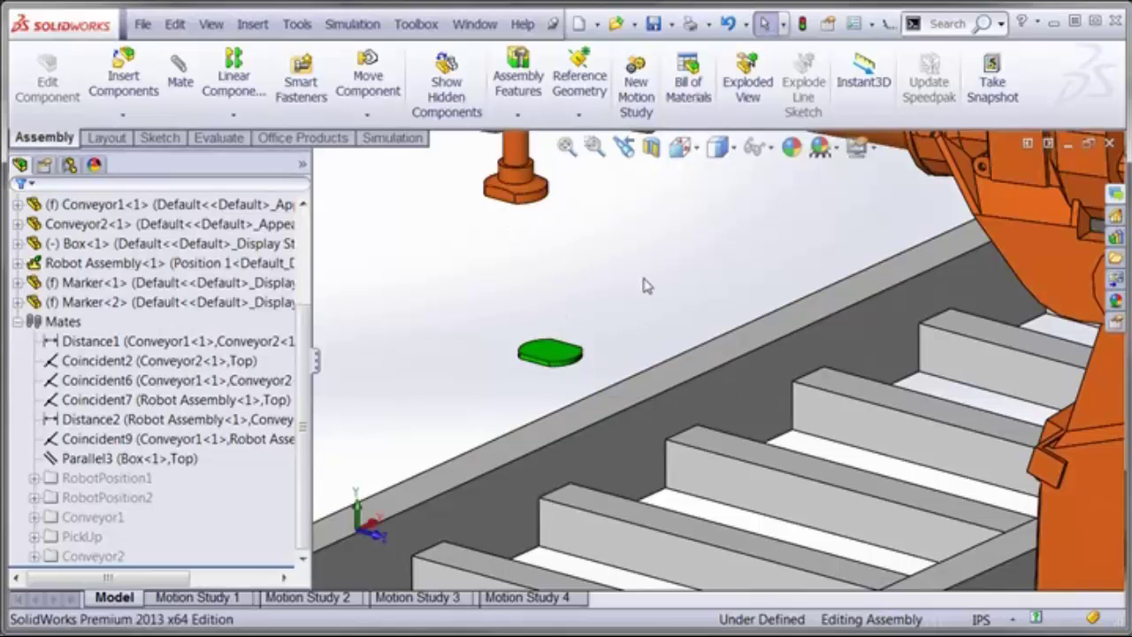
scroll(648, 286, "up", 2)
scroll(646, 285, "up", 2)
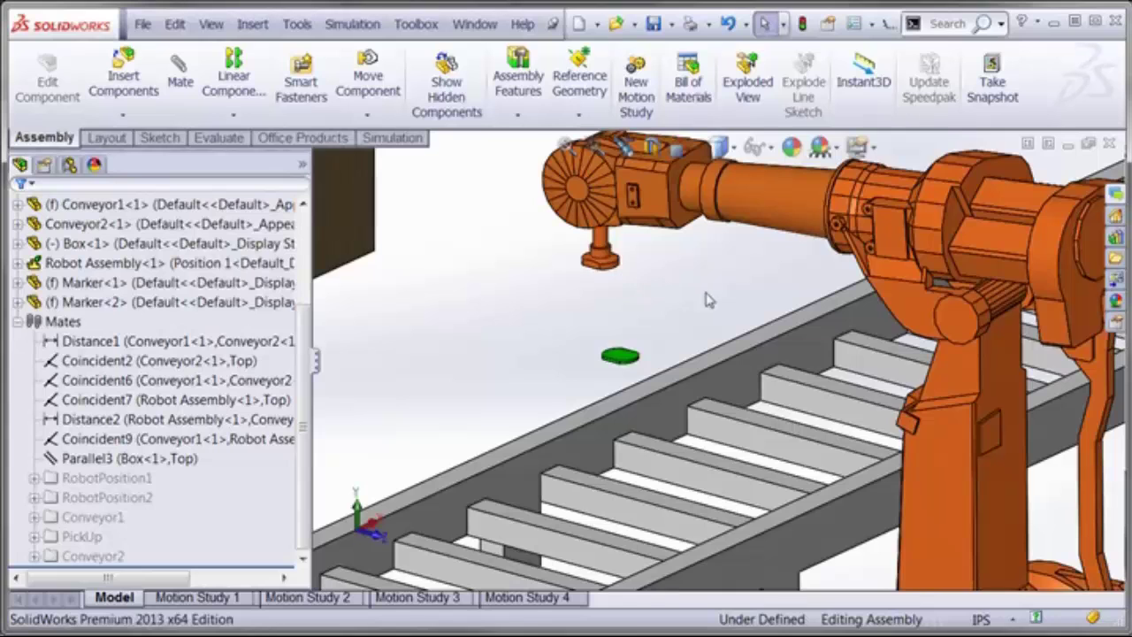
scroll(619, 278, "up", 2)
scroll(620, 278, "up", 2)
scroll(620, 279, "up", 1)
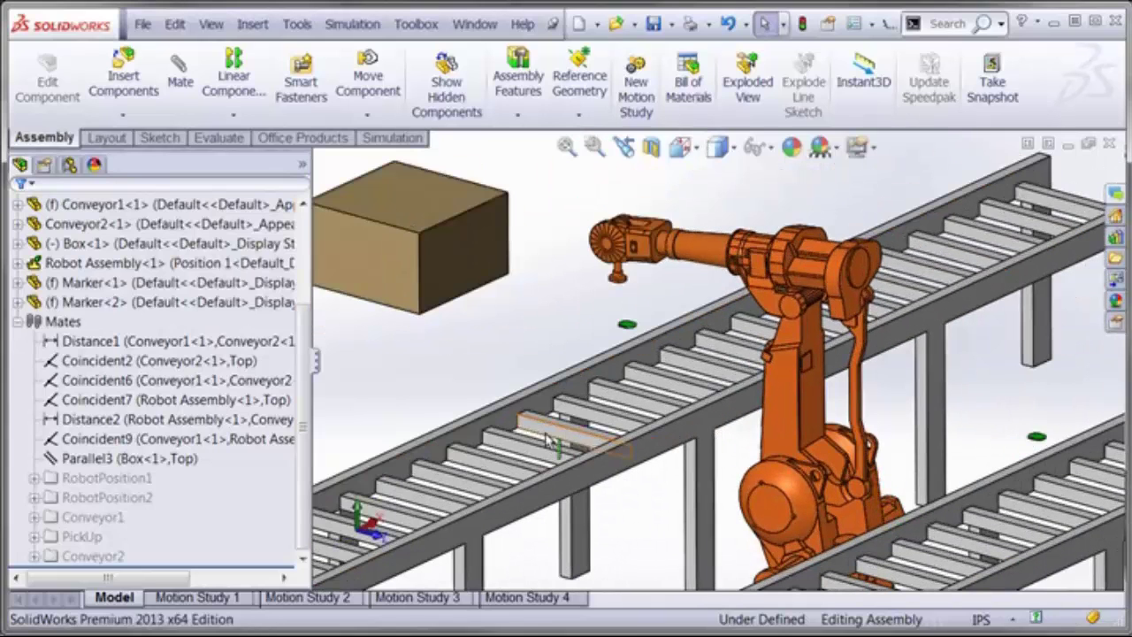
Try the RobotPosition1 pose by unsuppressing it, then suppress it again
left_click(152, 479)
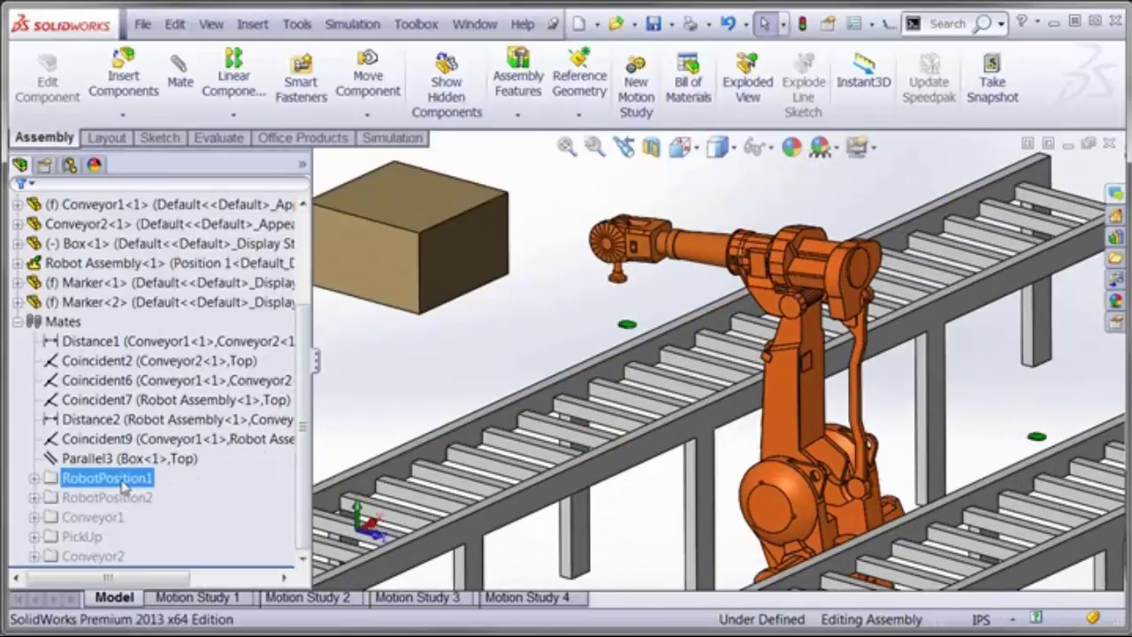
right_click(112, 485)
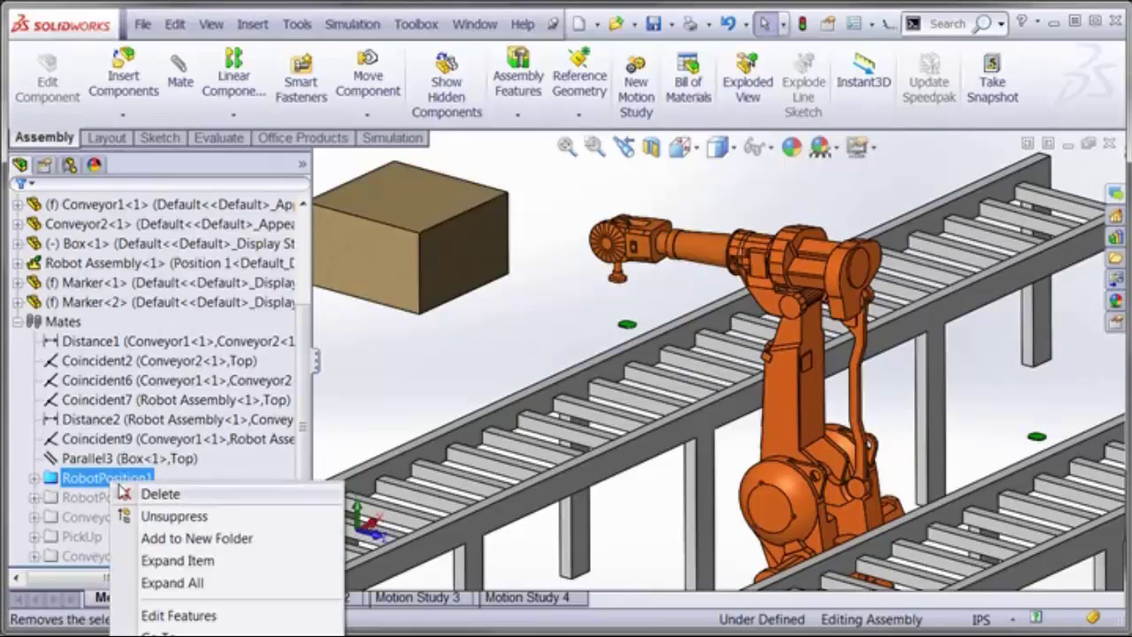
left_click(160, 516)
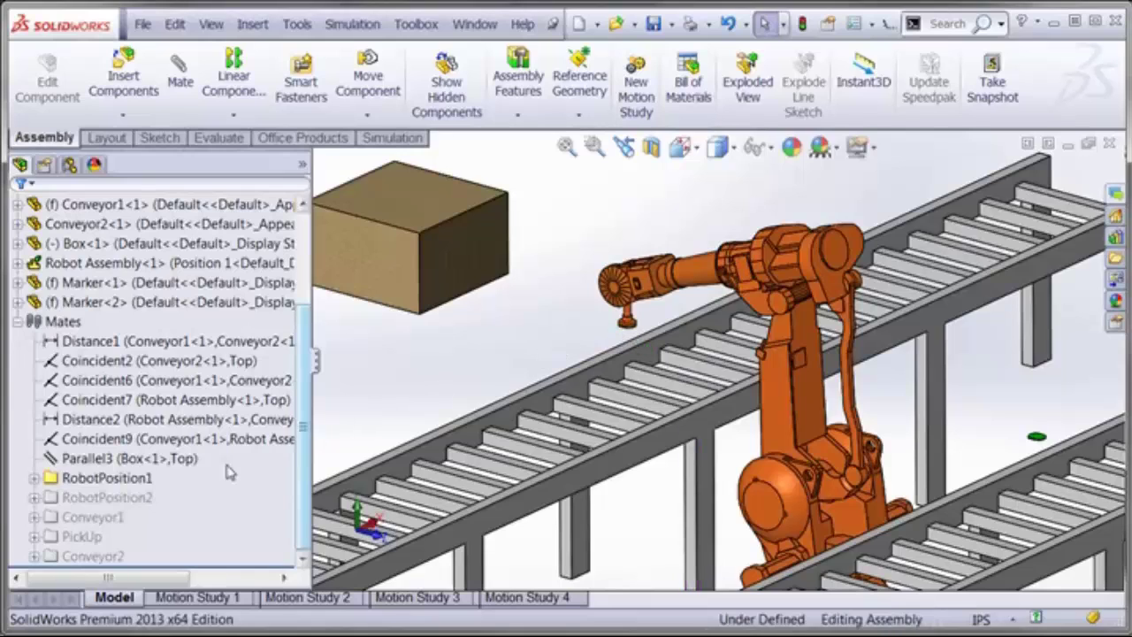
right_click(153, 478)
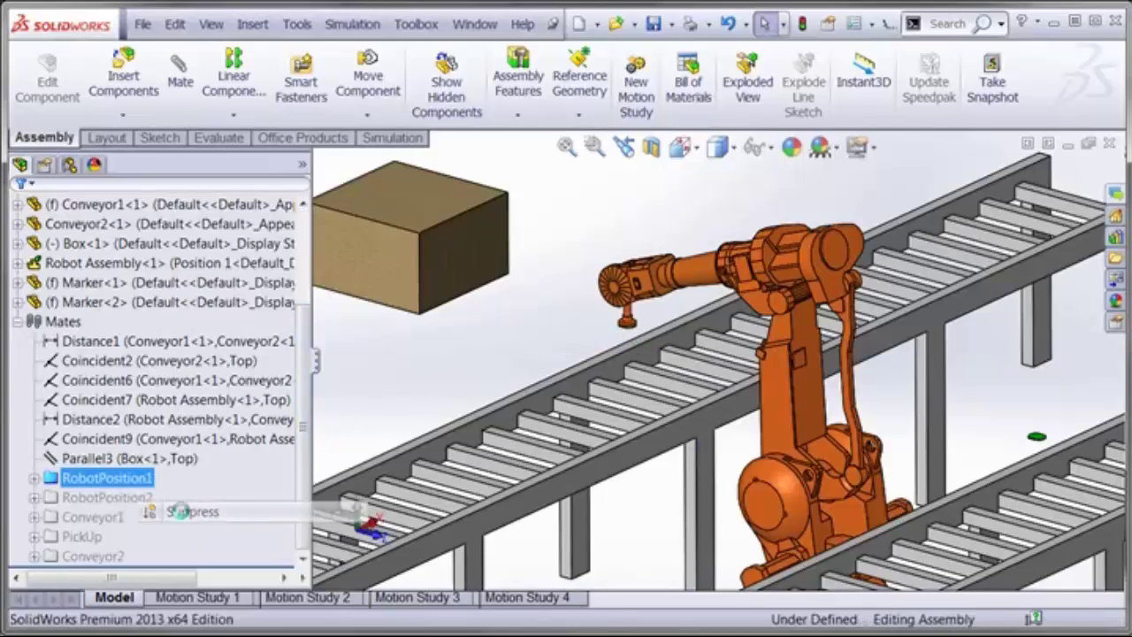
left_click(149, 499)
Try the RobotPosition2 pose swinging the robot round, then suppress it again
right_click(123, 501)
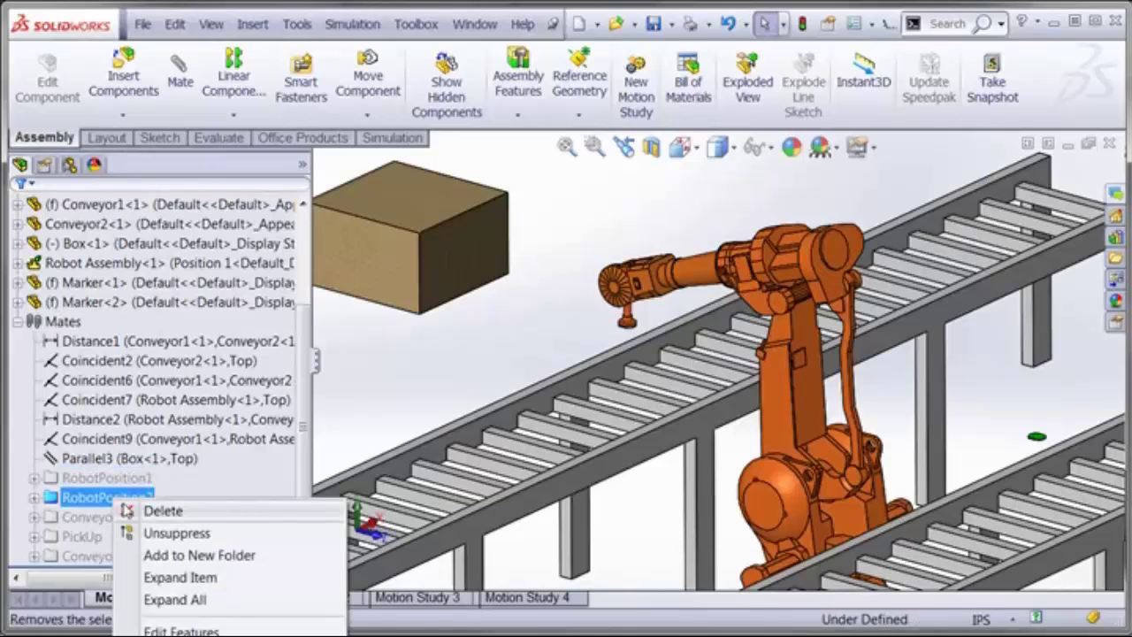
left_click(176, 533)
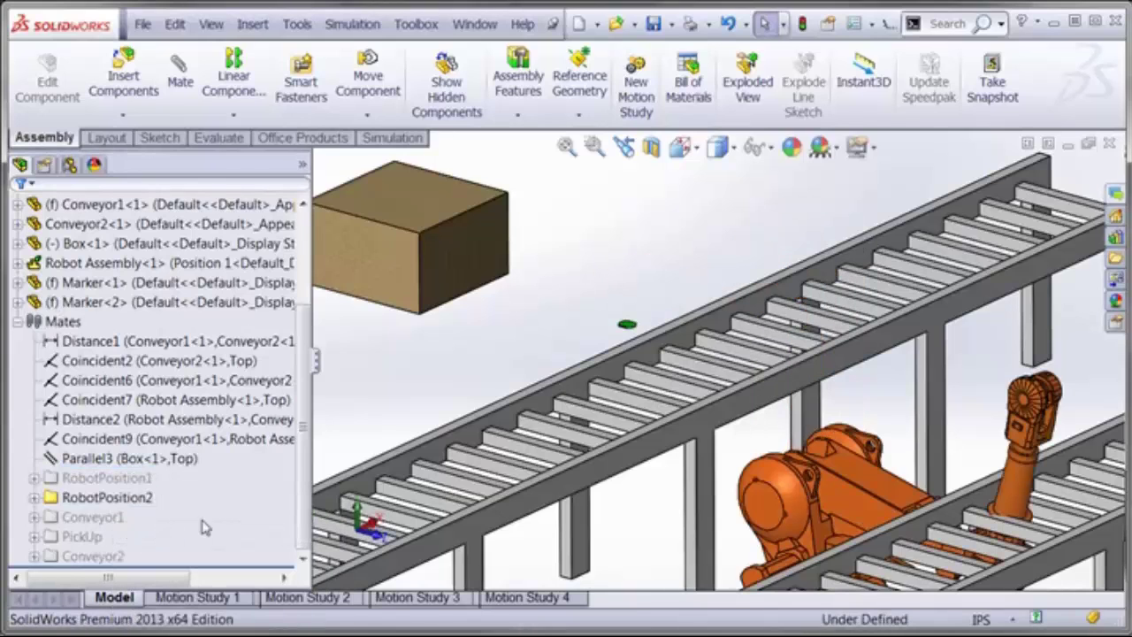
scroll(740, 479, "up", 3)
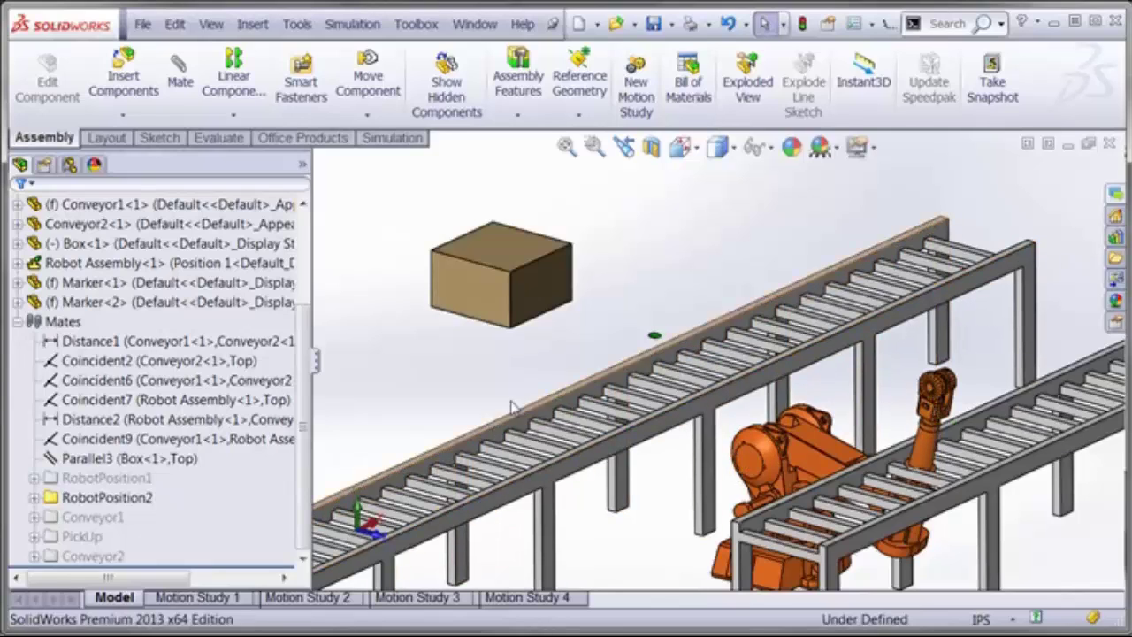
left_click(153, 497)
right_click(140, 497)
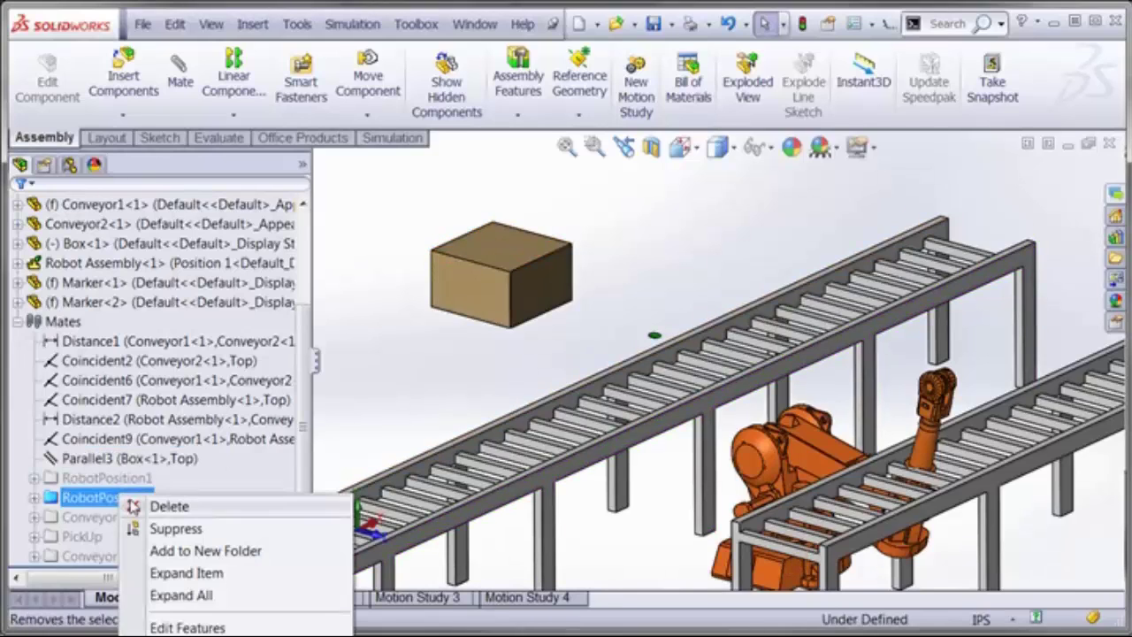
left_click(168, 528)
Reapply the RobotPosition1 pose and suppress it once more
left_click(141, 478)
right_click(142, 478)
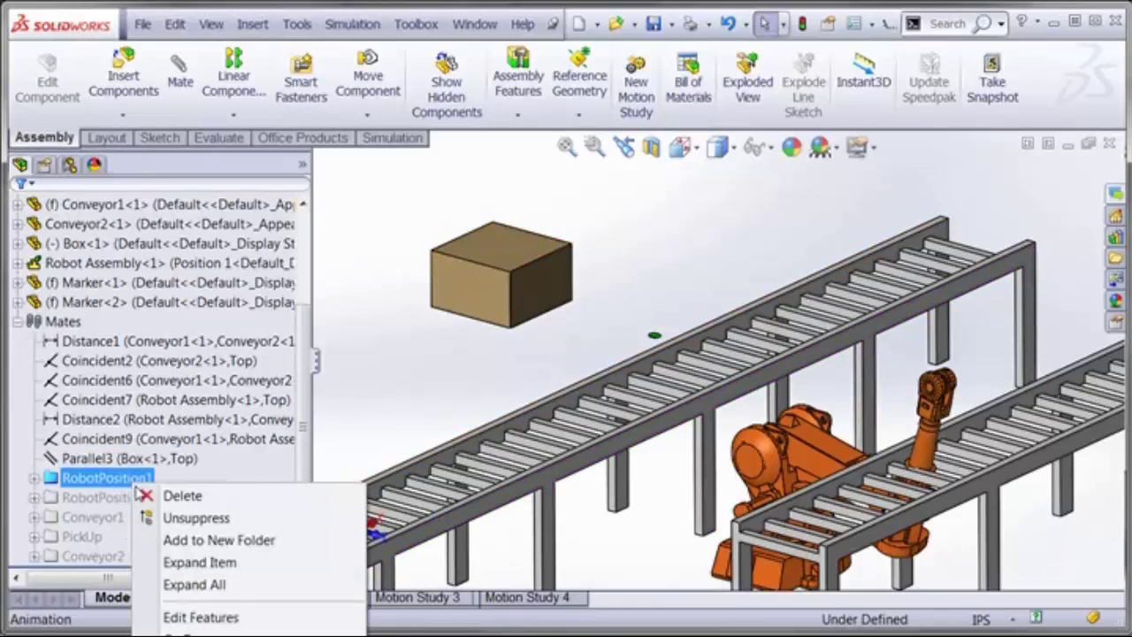
left_click(177, 518)
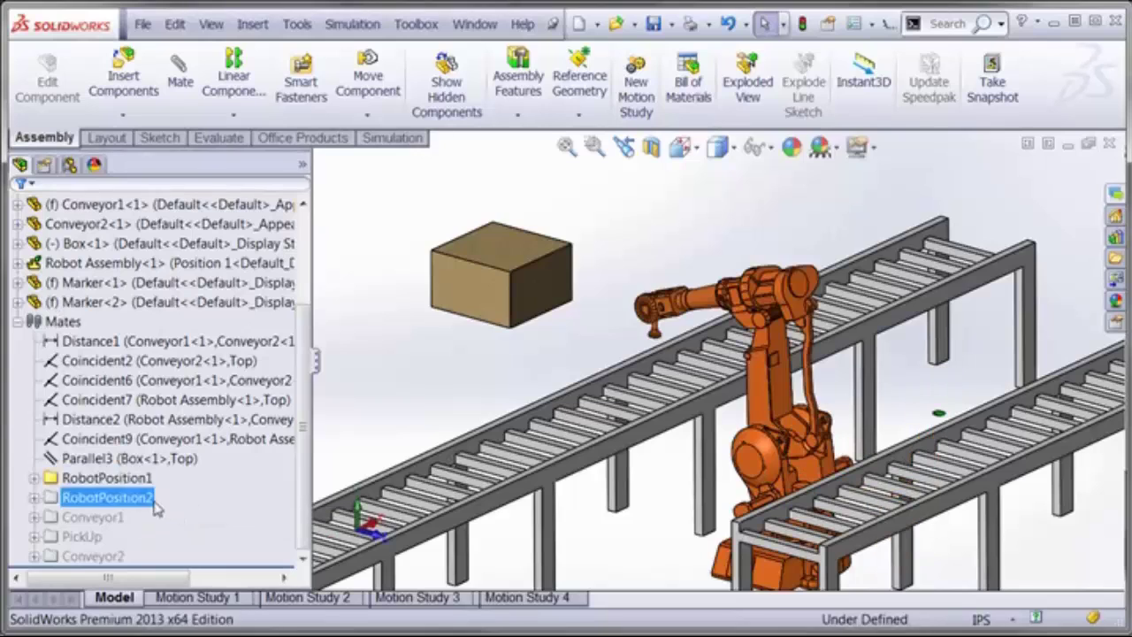
right_click(139, 489)
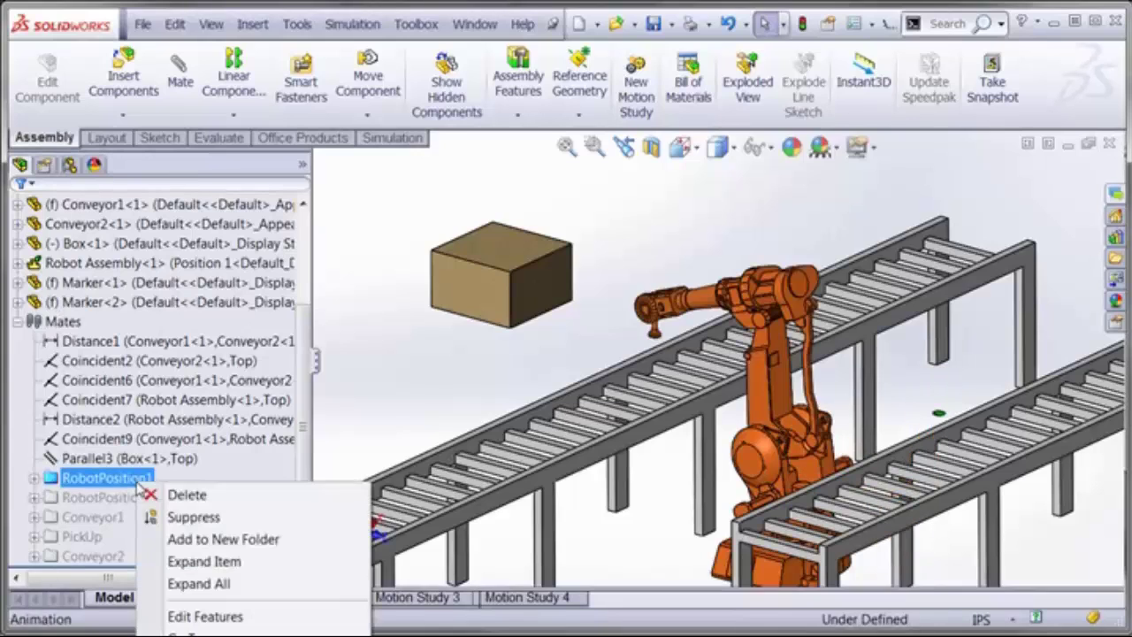
left_click(187, 518)
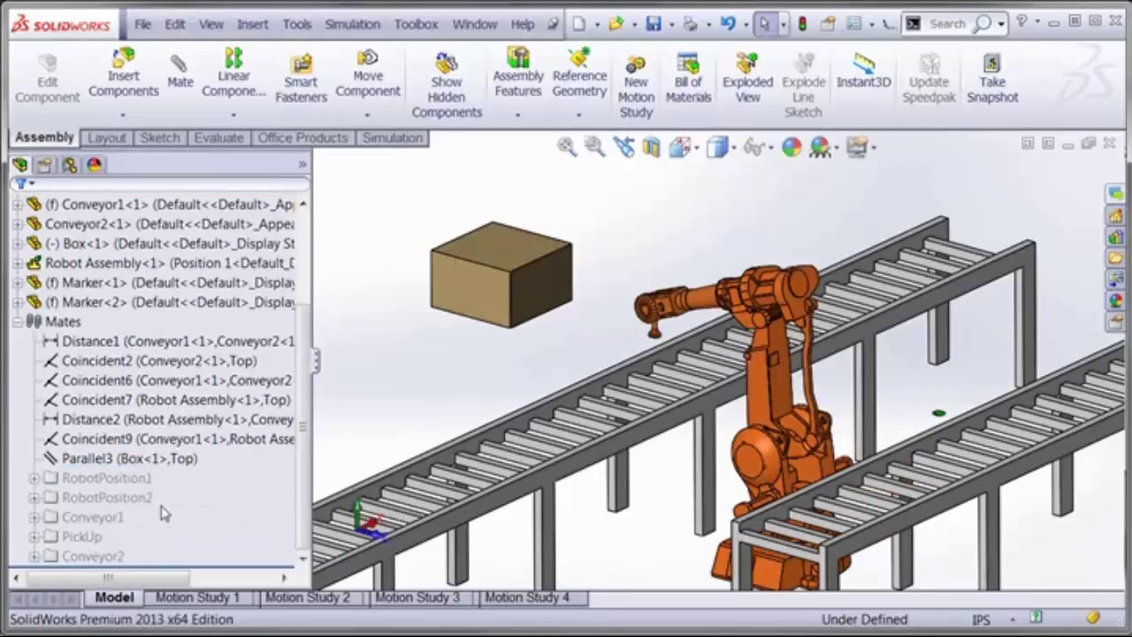
Swing the robot arm freely out to horizontal
left_click(774, 464)
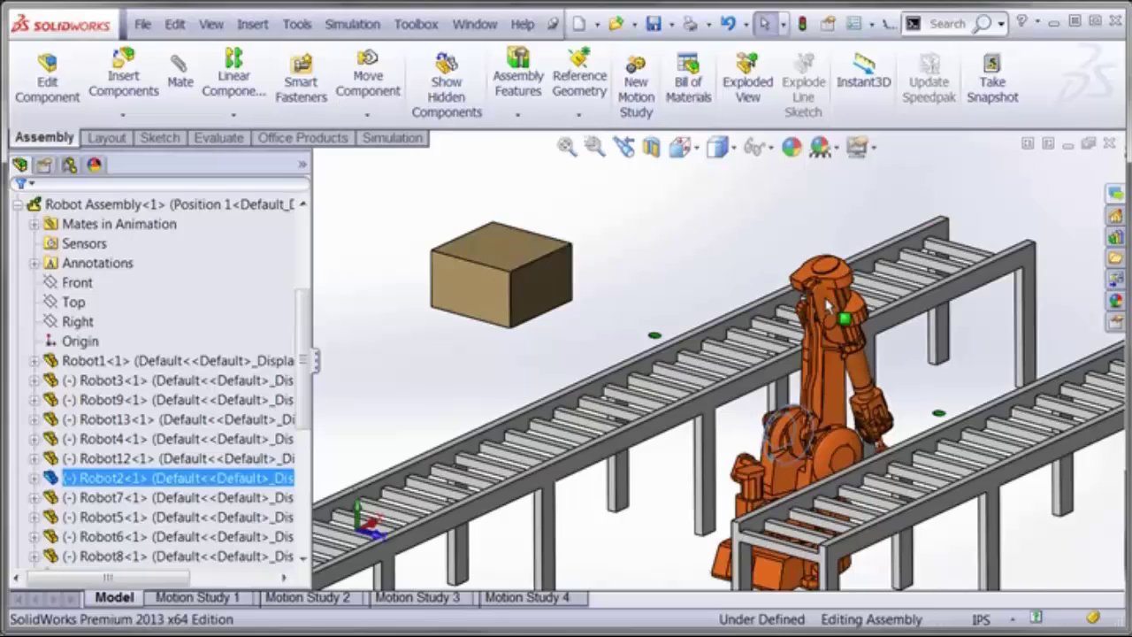
mouse_move(828, 306)
left_mouse_down()
mouse_move(849, 447)
mouse_move(830, 416)
mouse_move(862, 359)
mouse_move(865, 323)
left_mouse_up()
scroll(898, 352, "down", 2)
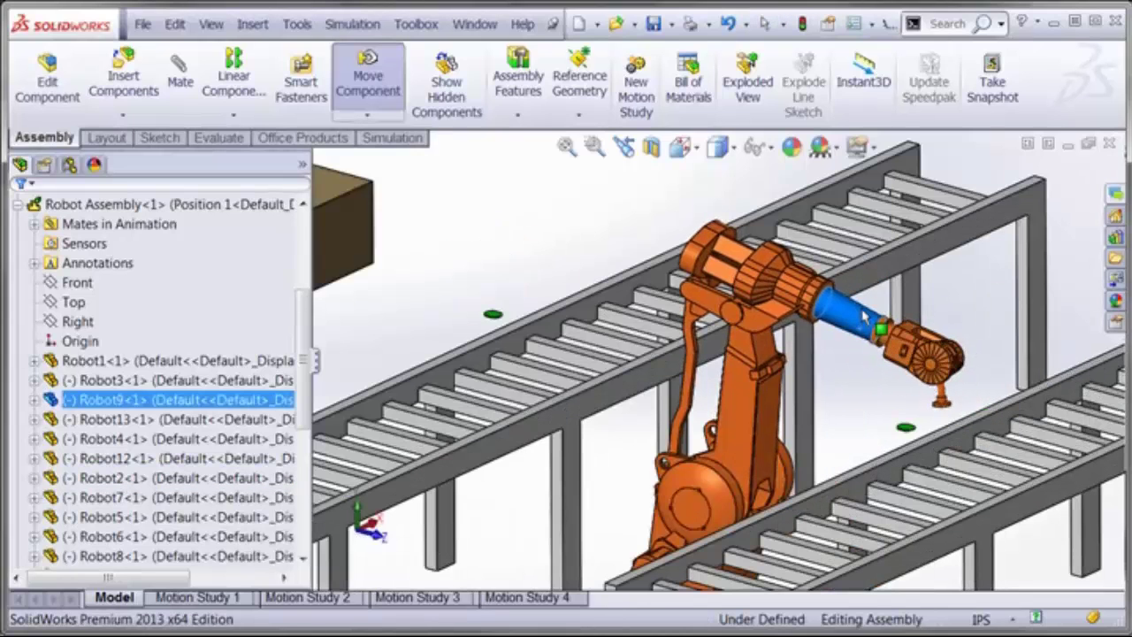
left_click(862, 398)
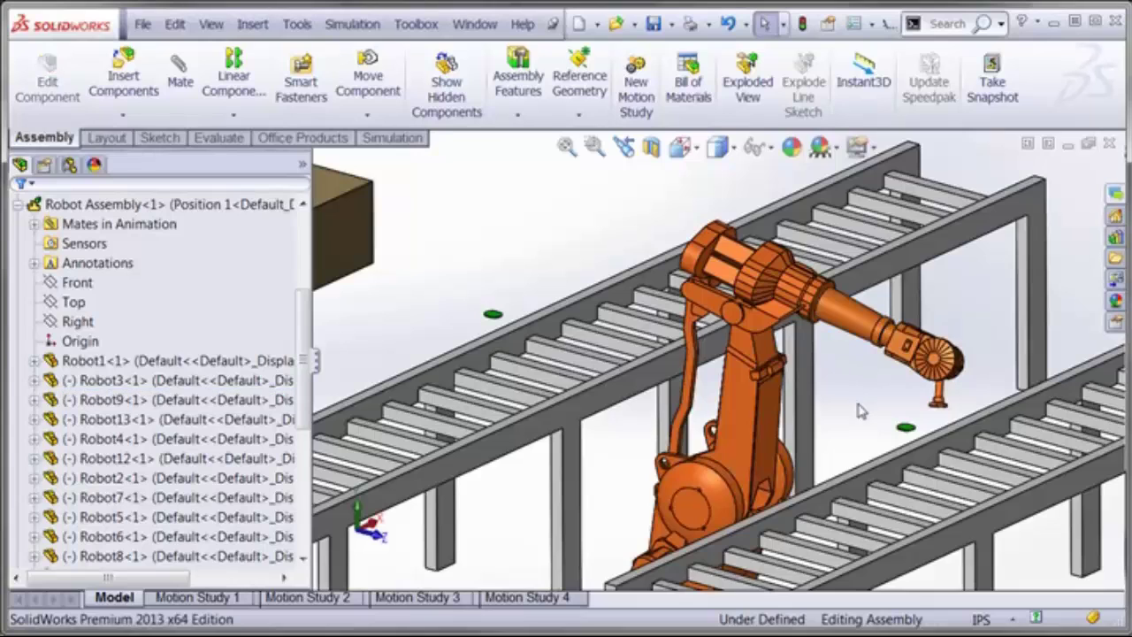
scroll(859, 410, "up", 2)
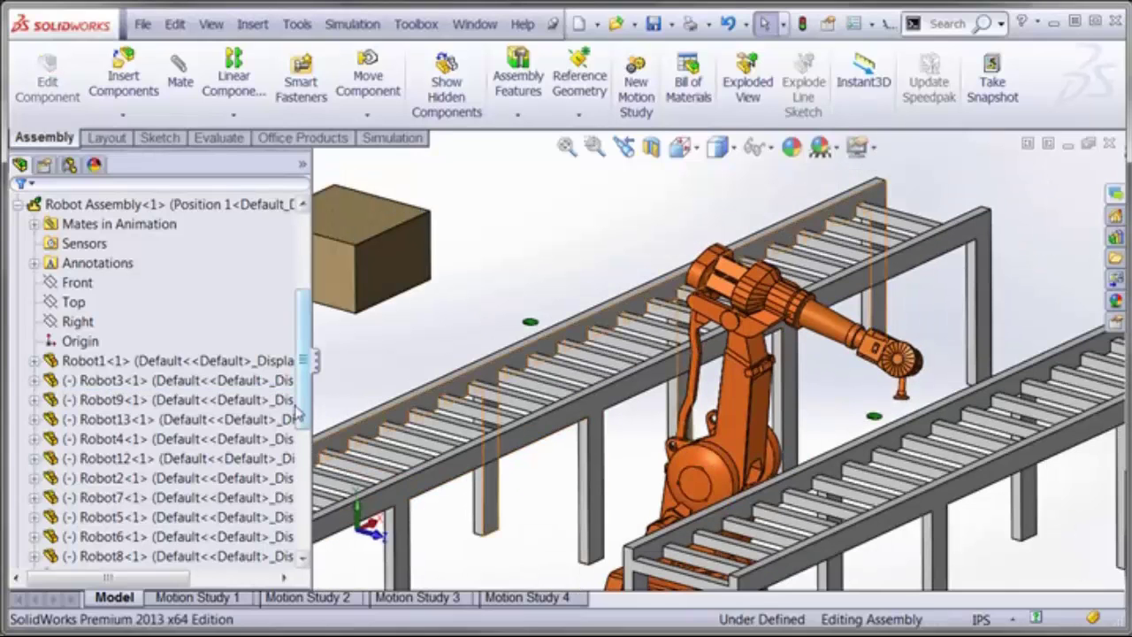
left_click_drag(301, 419, 301, 537)
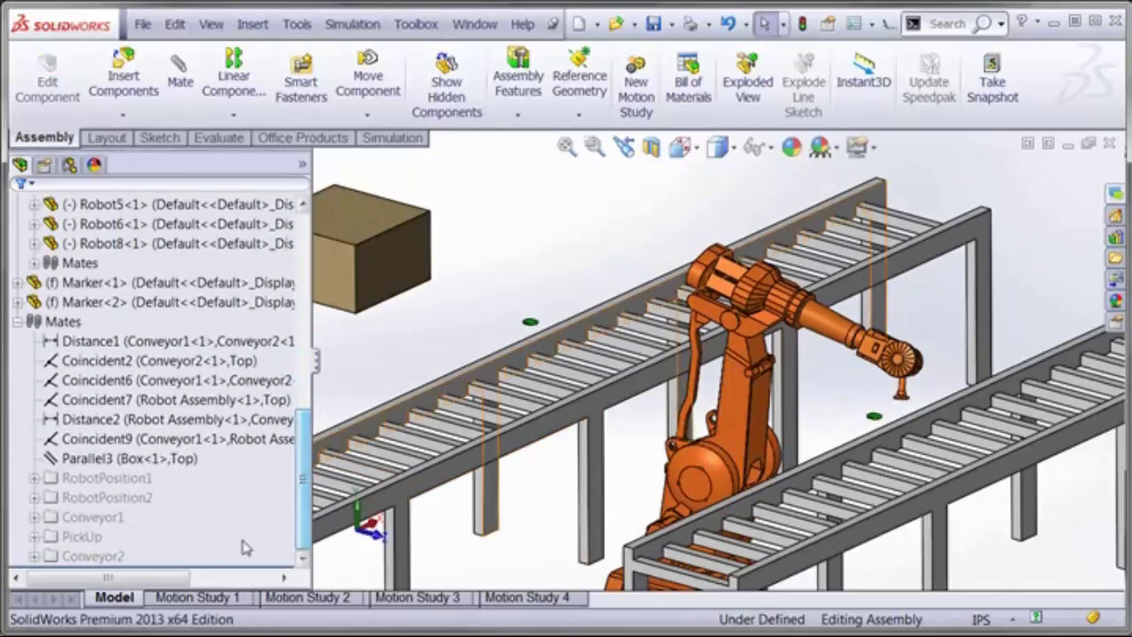
Test the RobotPosition2 pose by unsuppressing it, then suppress it again
left_click(106, 497)
right_click(119, 501)
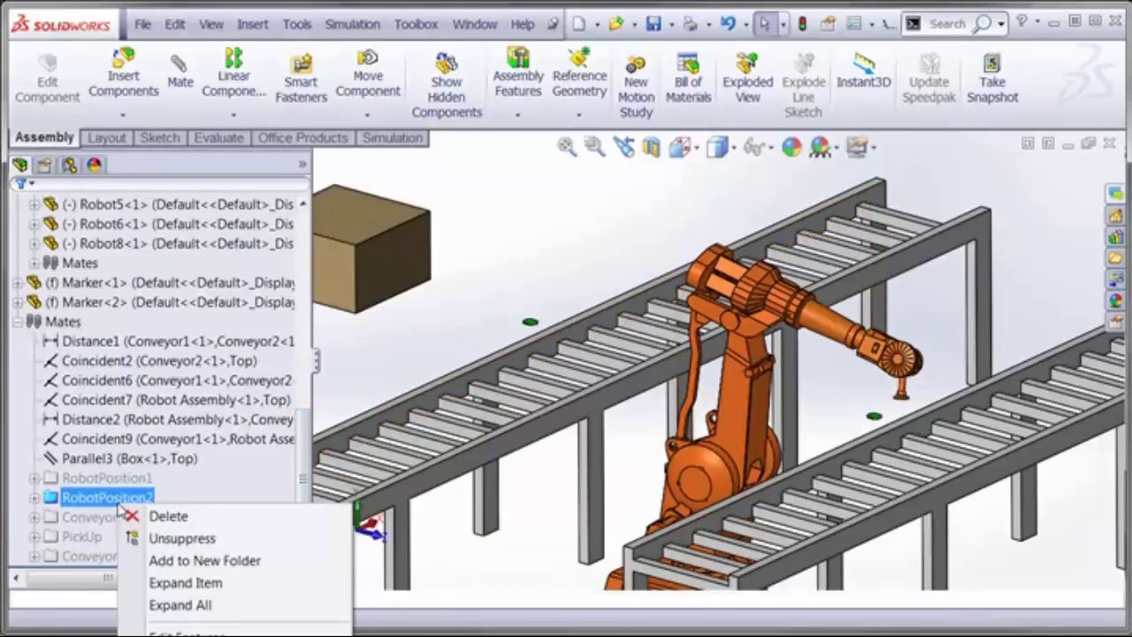
left_click(157, 537)
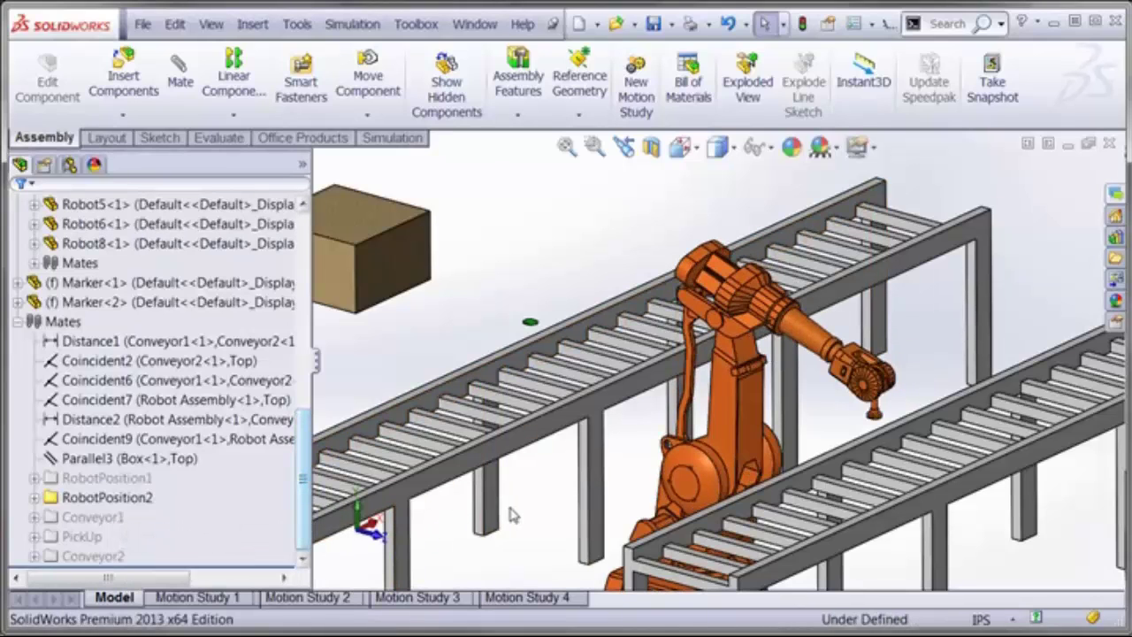
scroll(513, 515, "up", 2)
left_click(106, 497)
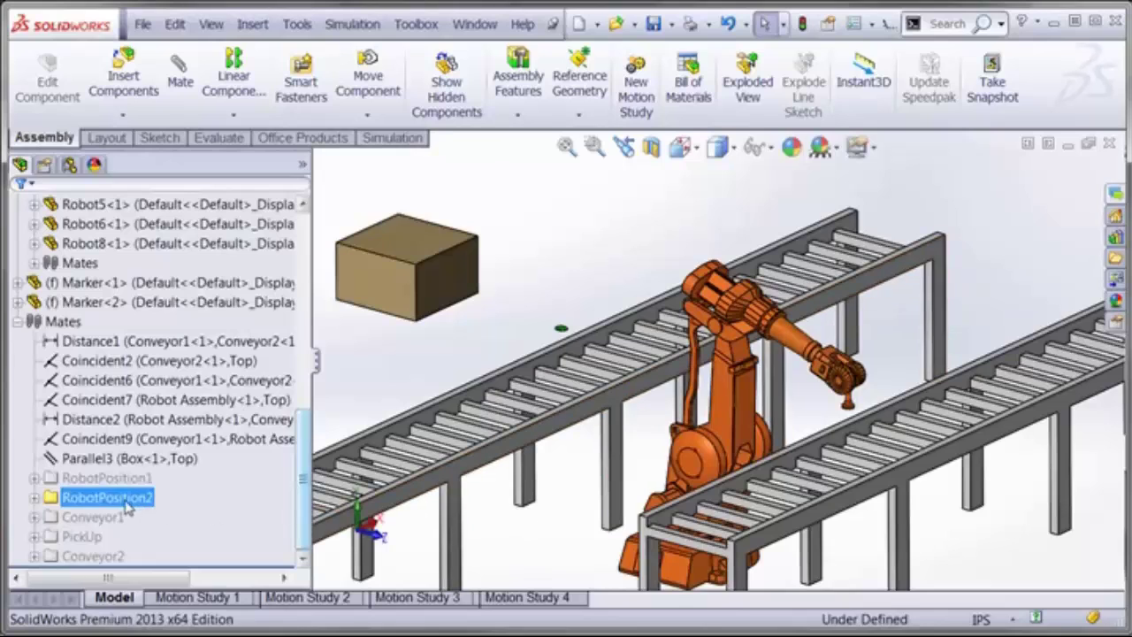
right_click(122, 500)
left_click(177, 533)
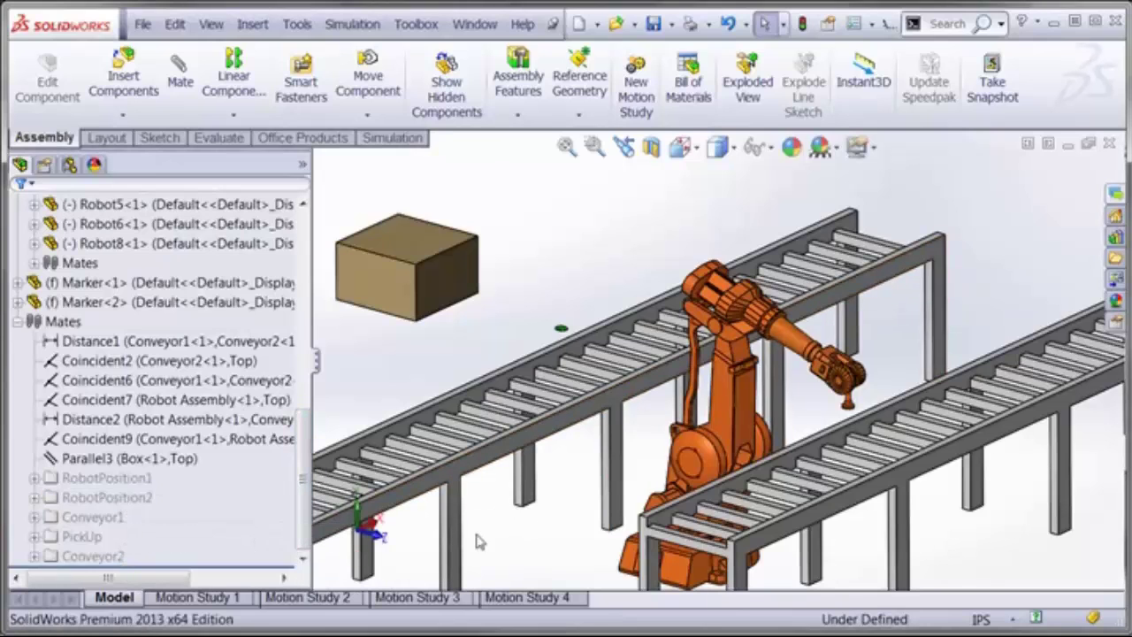
Swing the arm toward the first conveyor and unsuppress RobotPosition1 to apply its pose
left_click(718, 467)
mouse_move(719, 467)
left_mouse_down()
mouse_move(683, 322)
mouse_move(662, 307)
left_mouse_up()
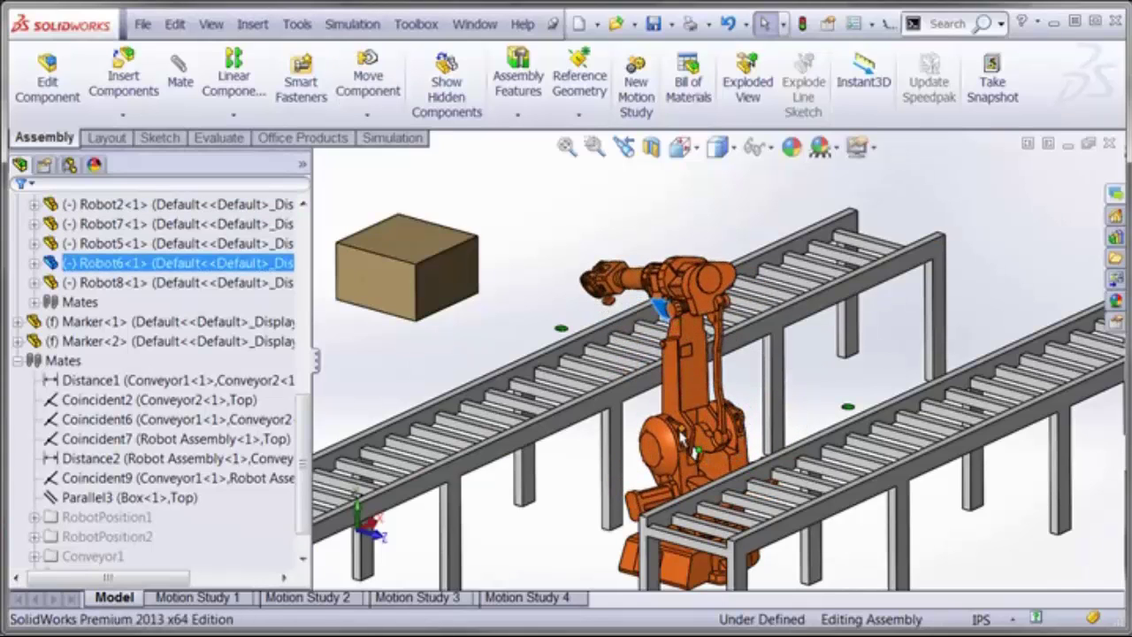
left_click_drag(683, 443, 250, 493)
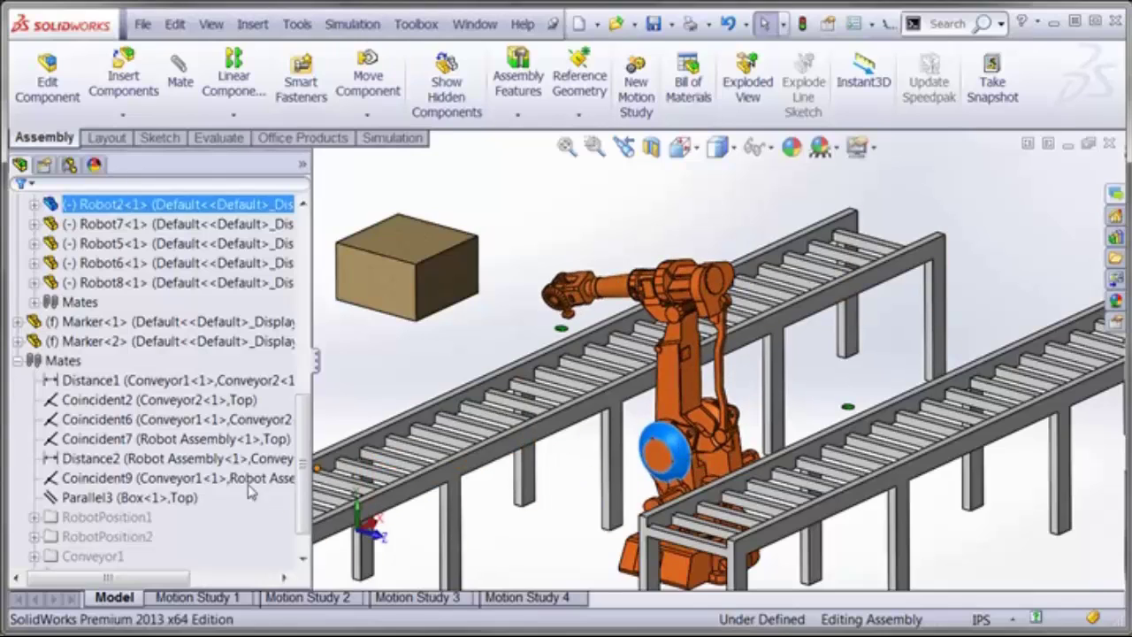
right_click(128, 517)
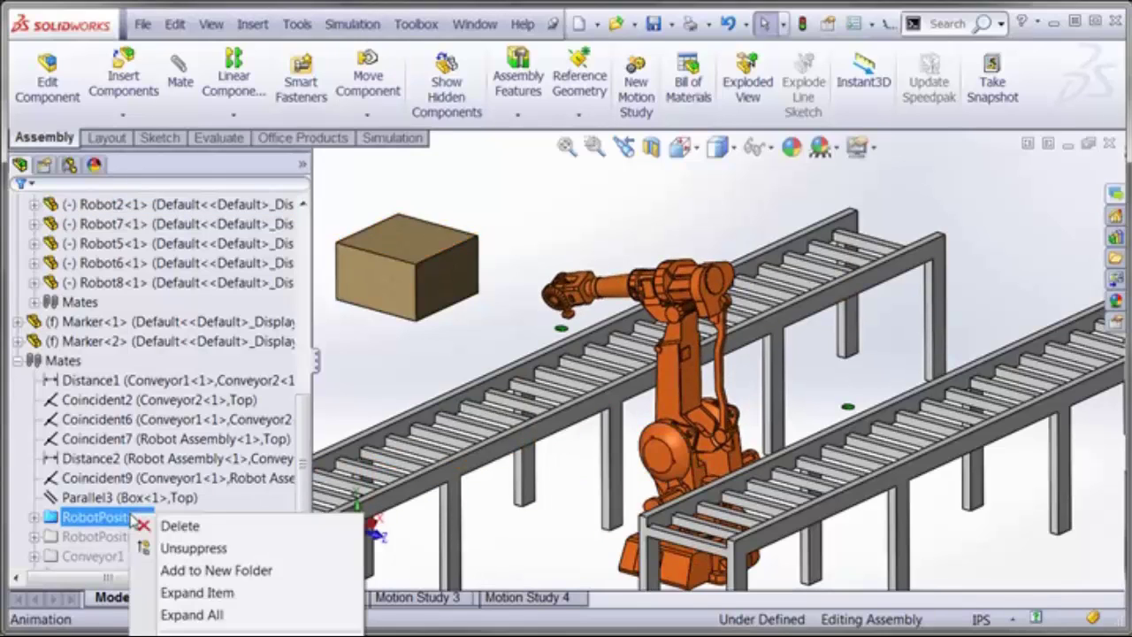
left_click(184, 549)
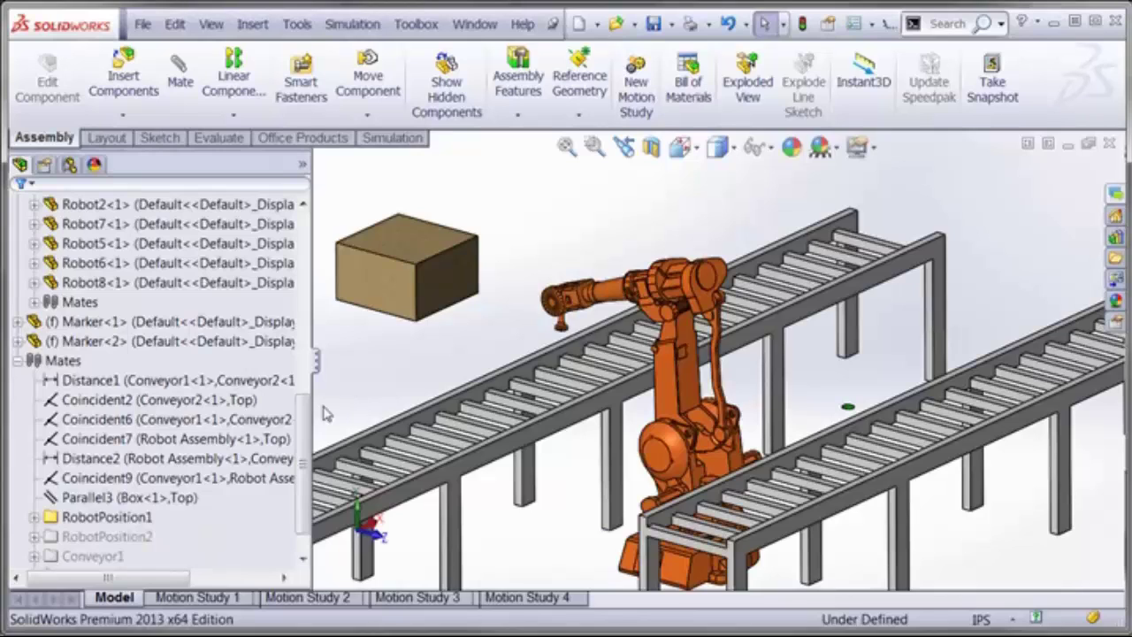
Suppress RobotPosition1, unsuppress Conveyor1 to place the box, and create Motion Study 5
scroll(305, 438, "down", 2)
left_click(113, 480)
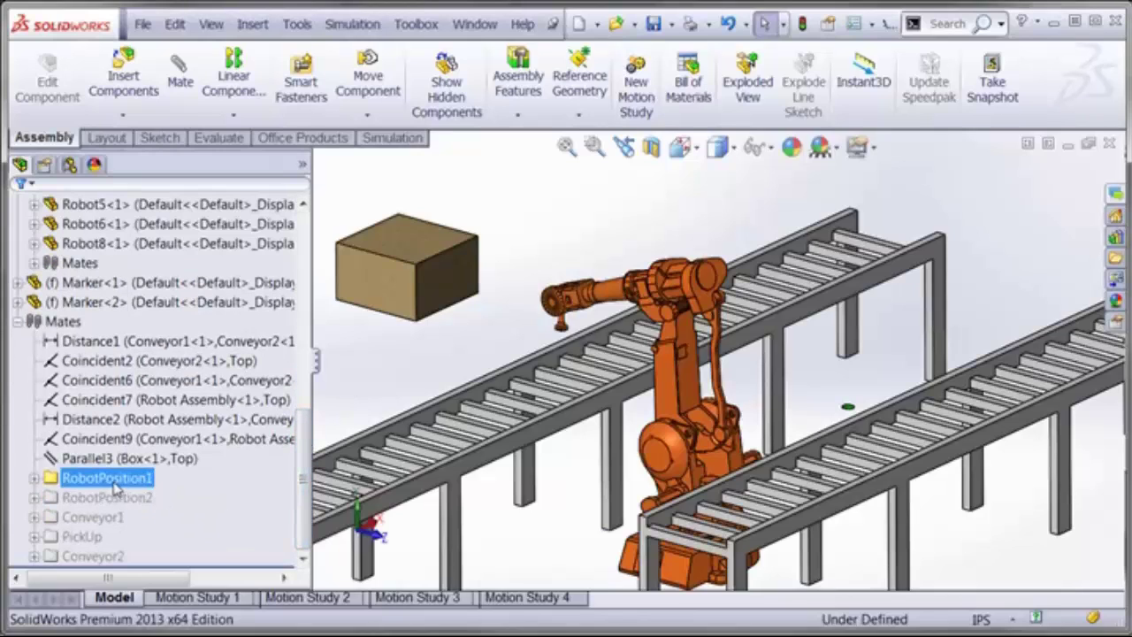
right_click(115, 485)
left_click(168, 517)
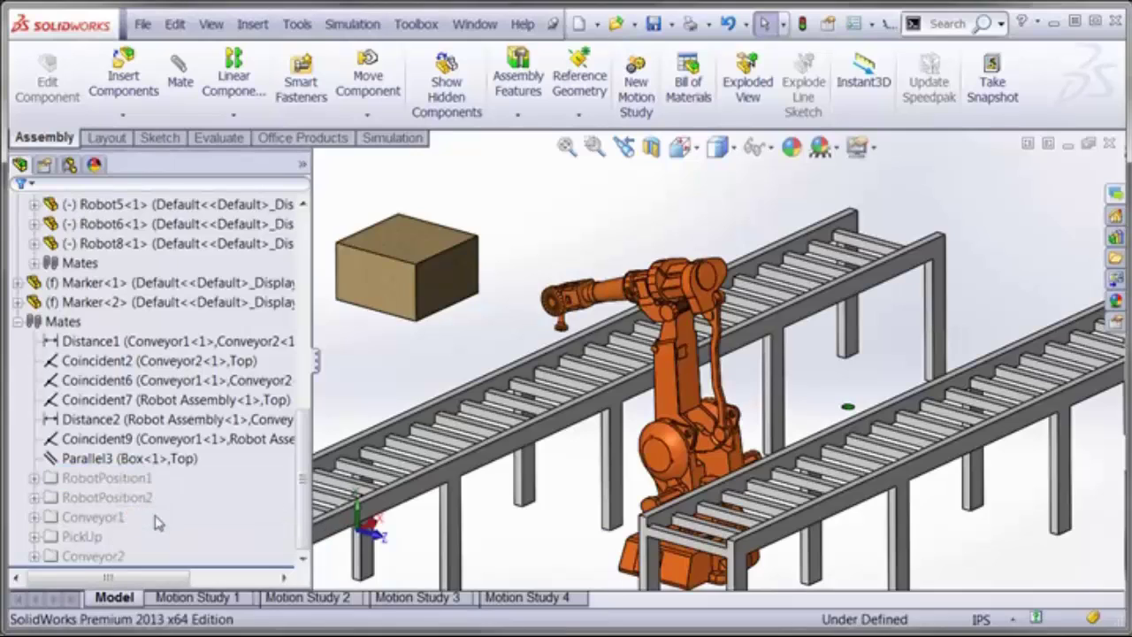
left_click(126, 521)
right_click(112, 523)
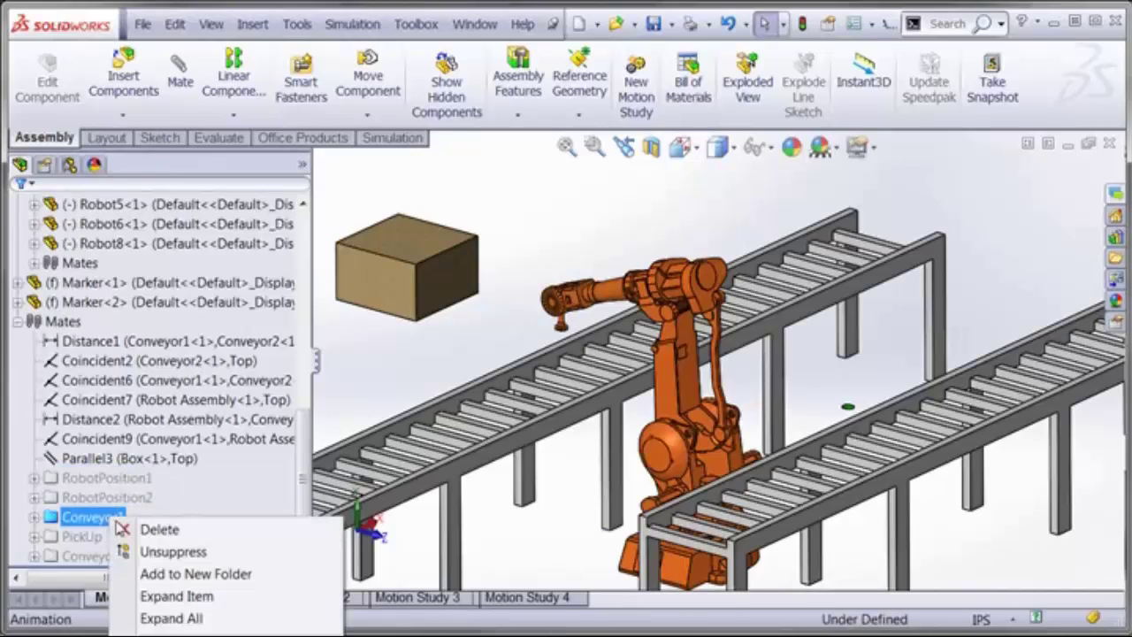
left_click(152, 551)
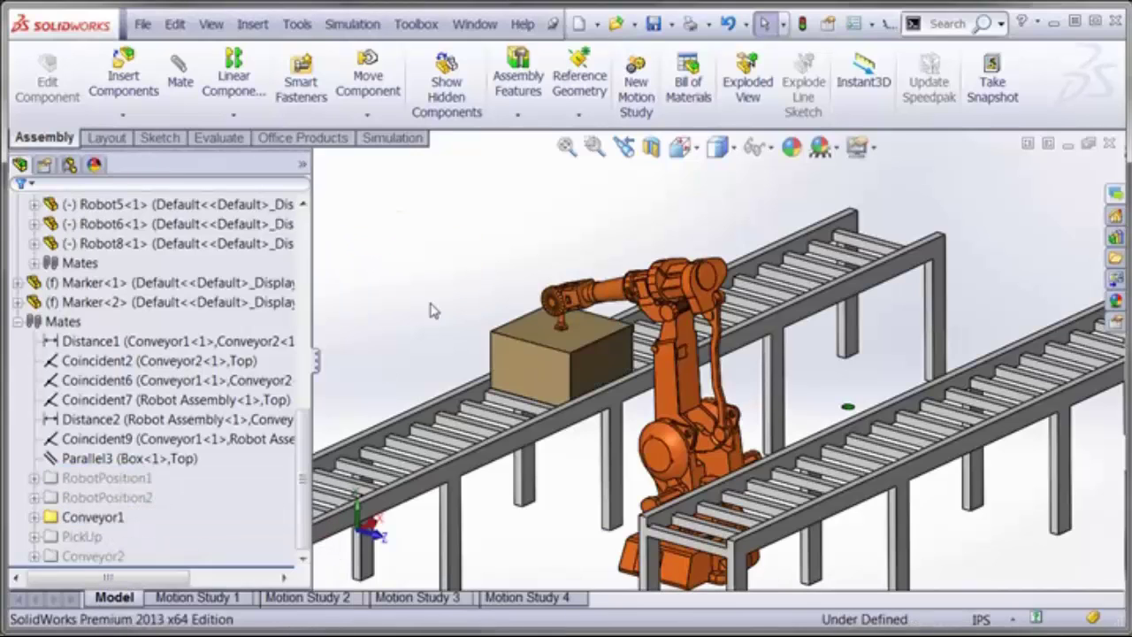
left_click(252, 24)
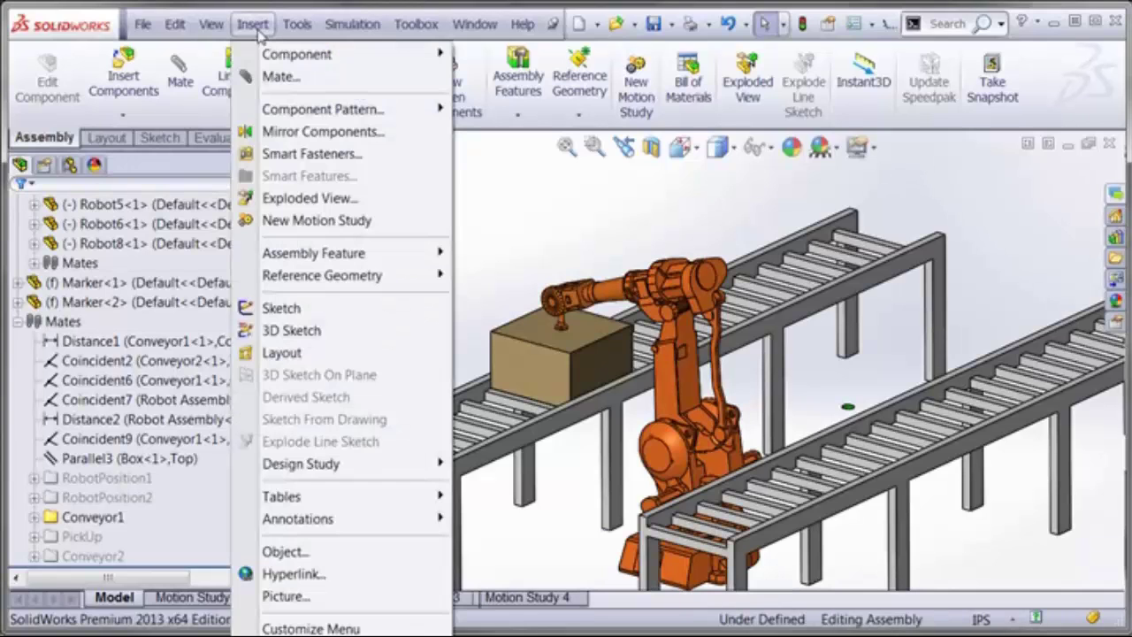
left_click(317, 220)
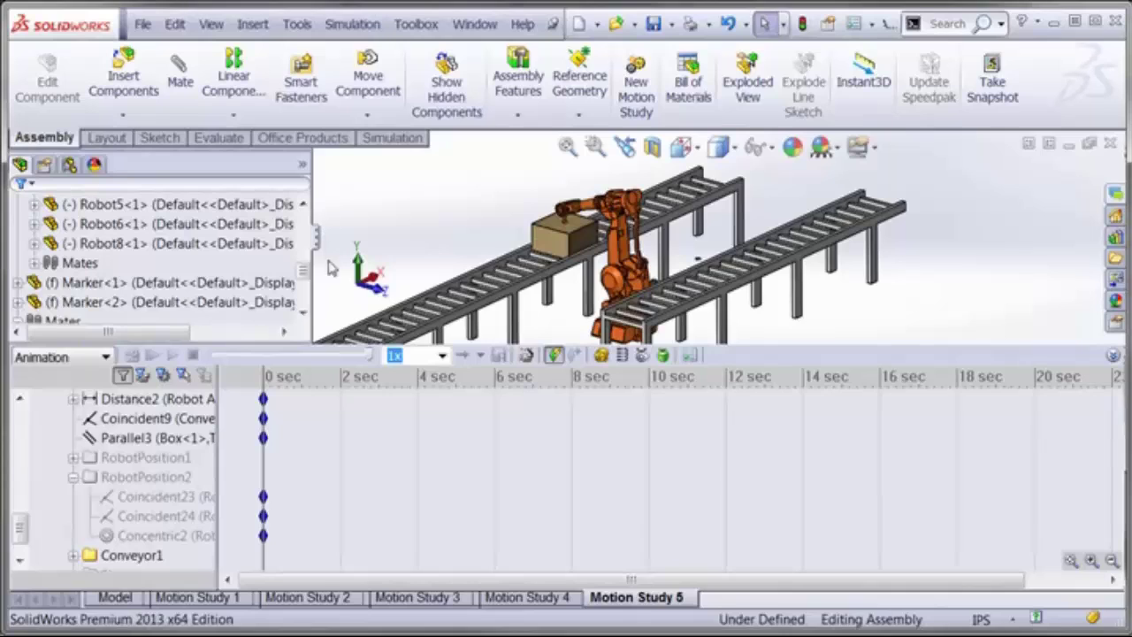
Set the Conveyor1 Distance5 mate to 100 in at 0 sec
left_click(168, 477)
left_click(74, 476)
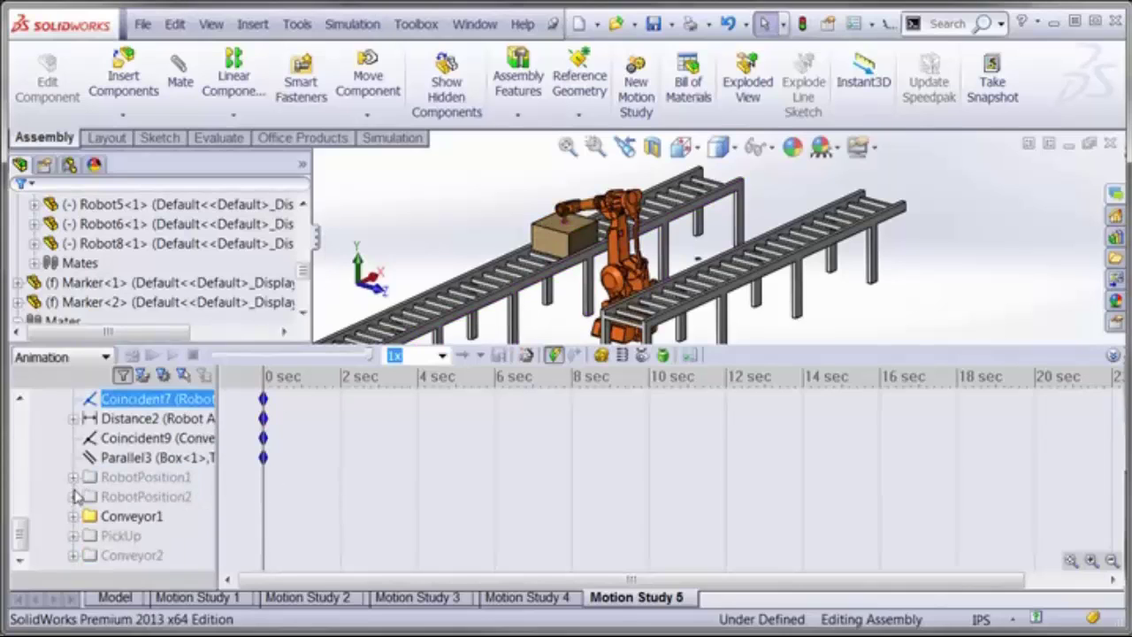
left_click(72, 517)
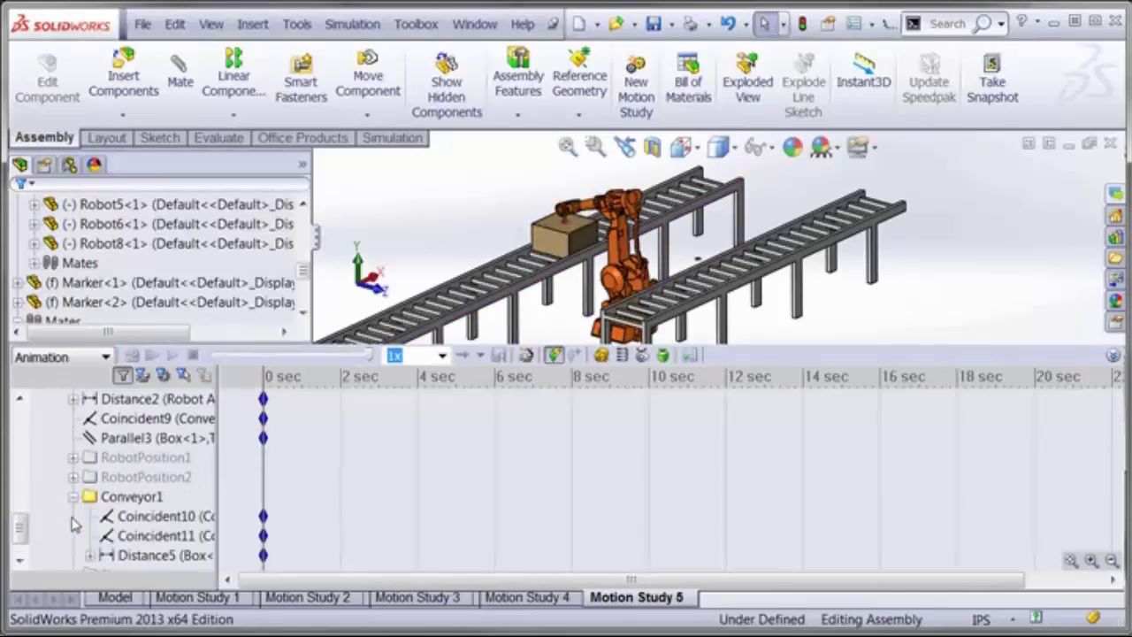
right_click(133, 556)
left_click(199, 567)
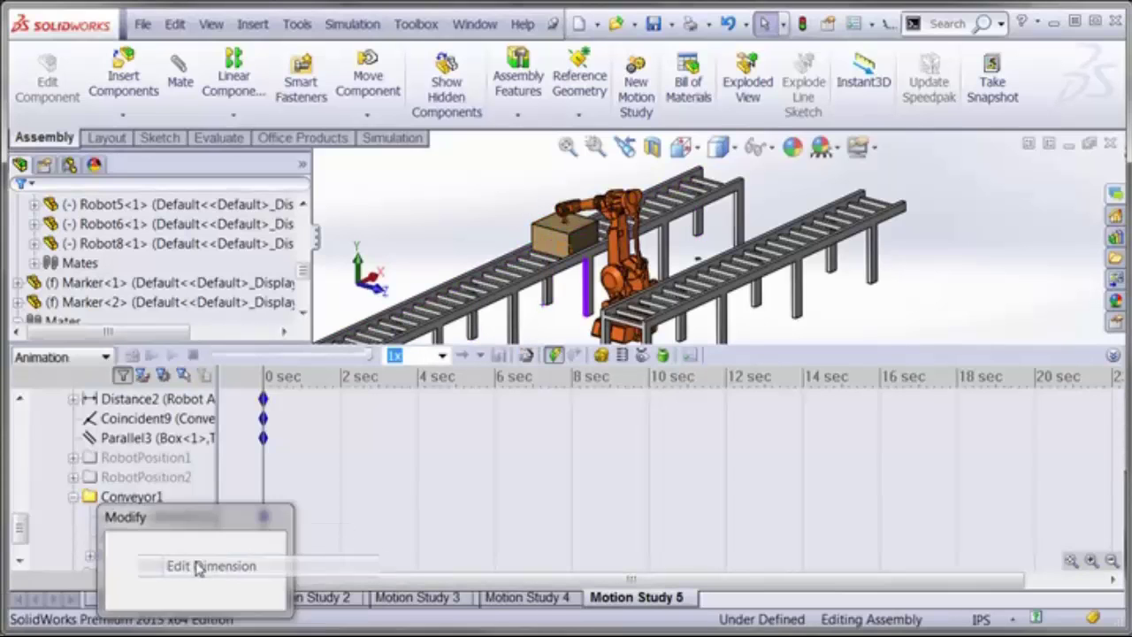
type("100")
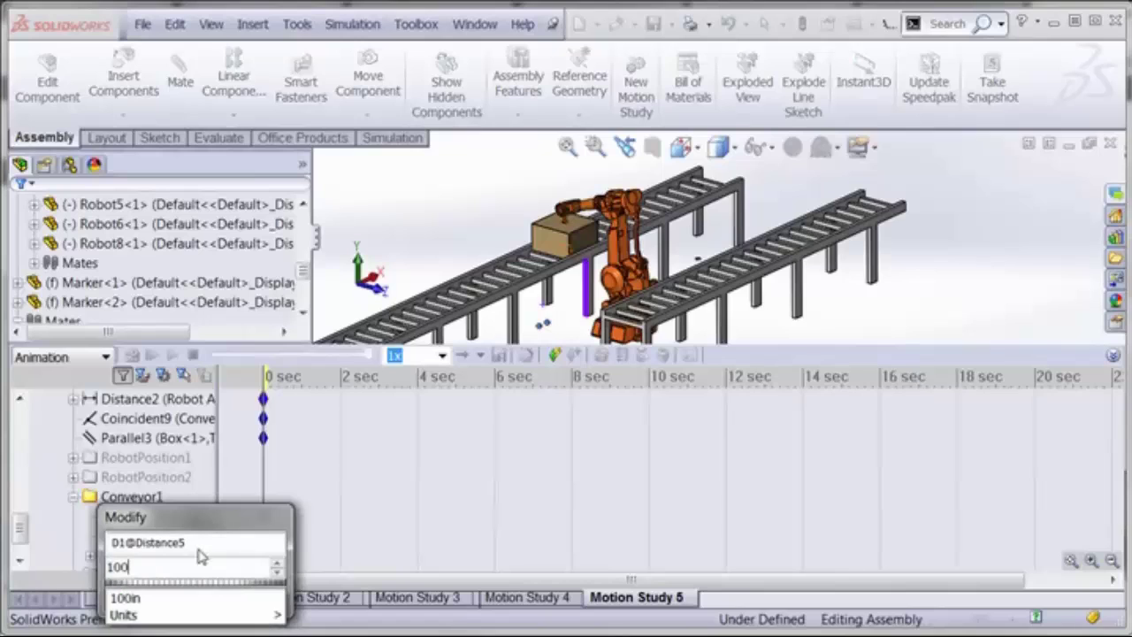
left_click(184, 557)
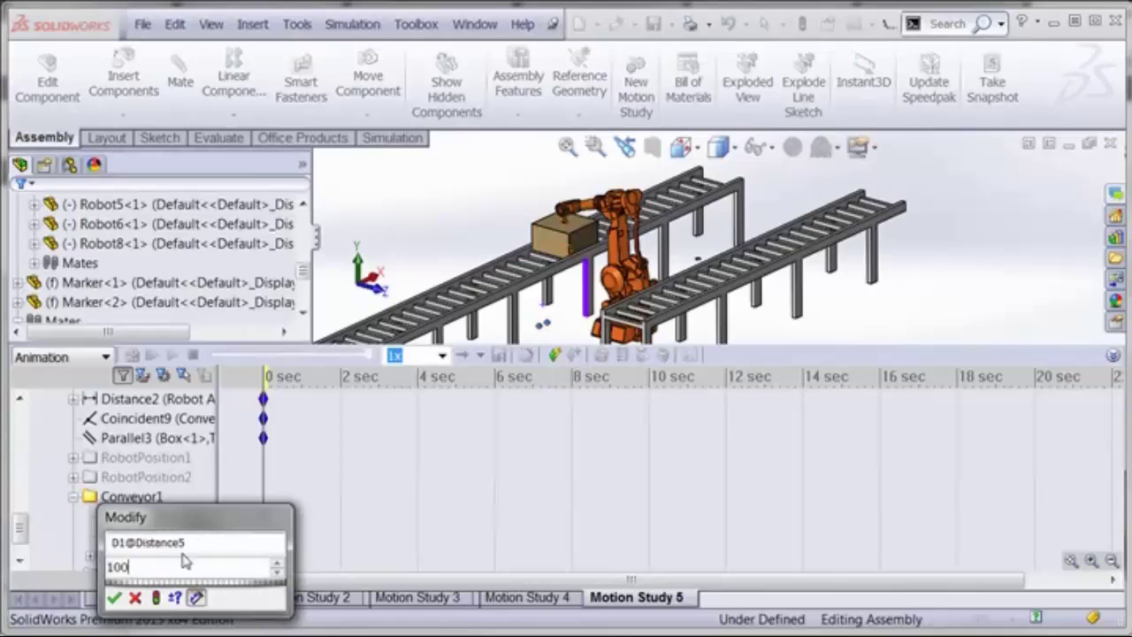
left_click(156, 598)
left_click(114, 598)
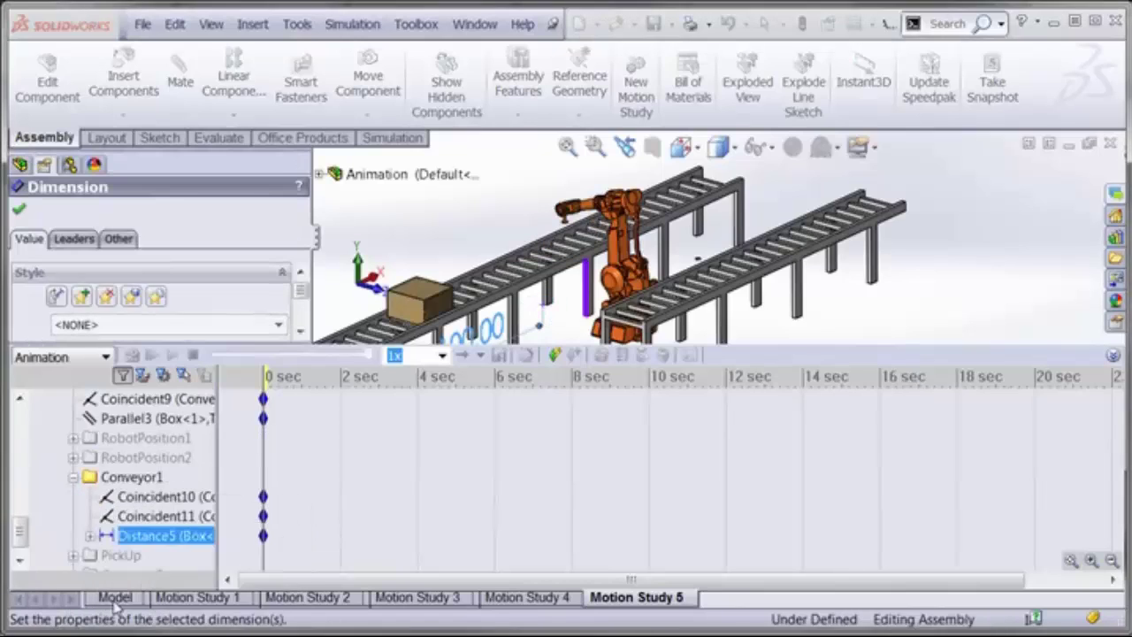
Set Distance5 to 0 at 2 sec and calculate the motion study
left_click(341, 398)
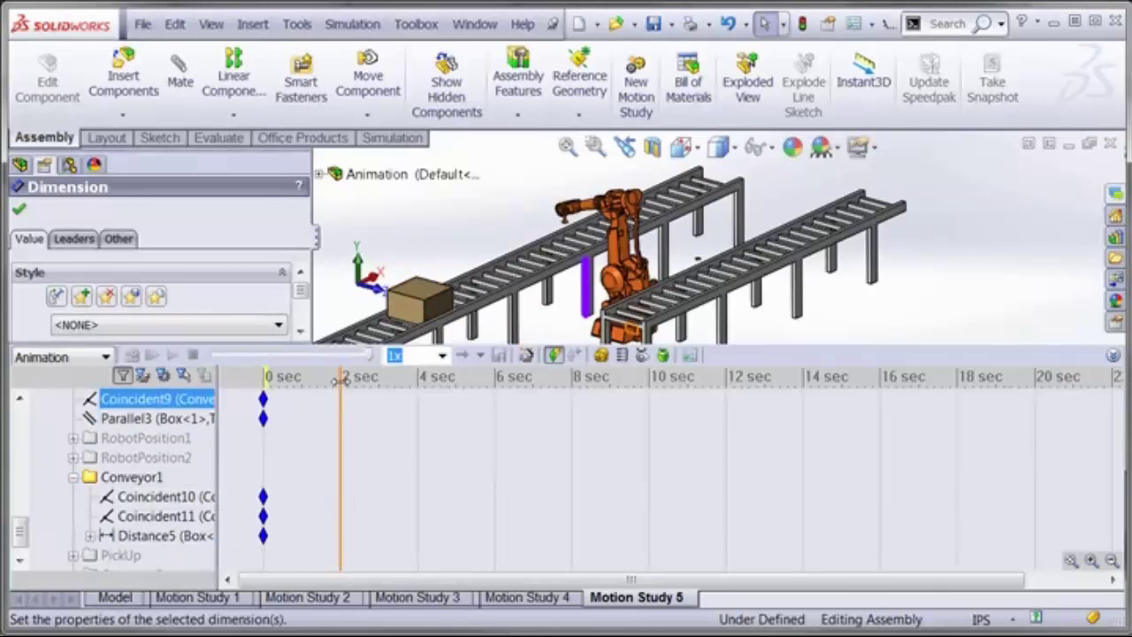
right_click(142, 536)
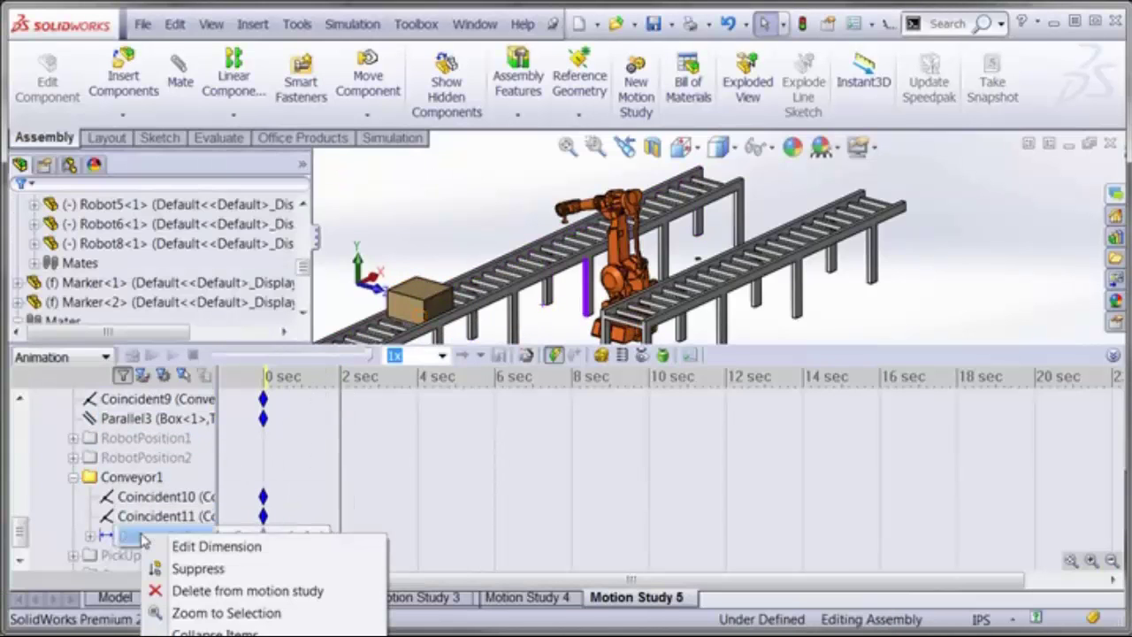
left_click(177, 548)
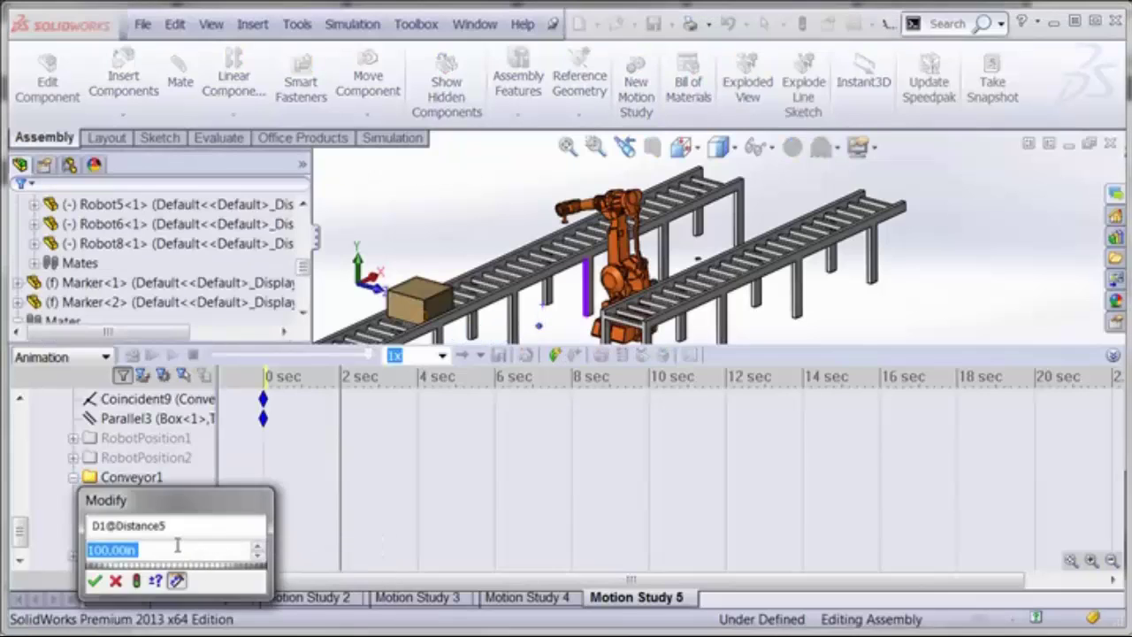
type("0")
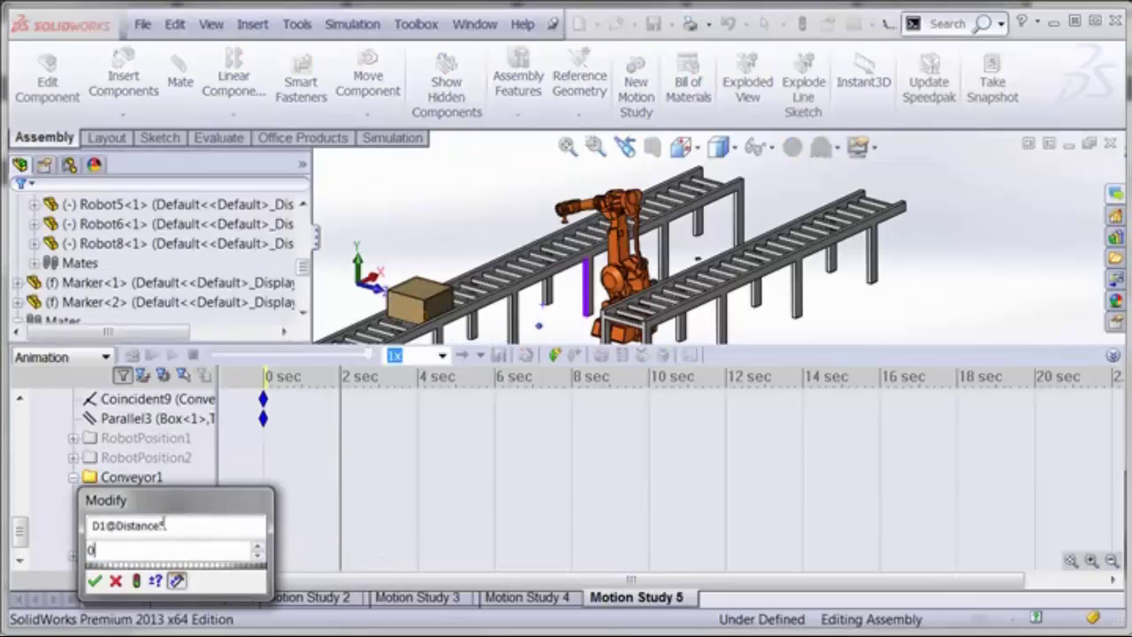
left_click(137, 582)
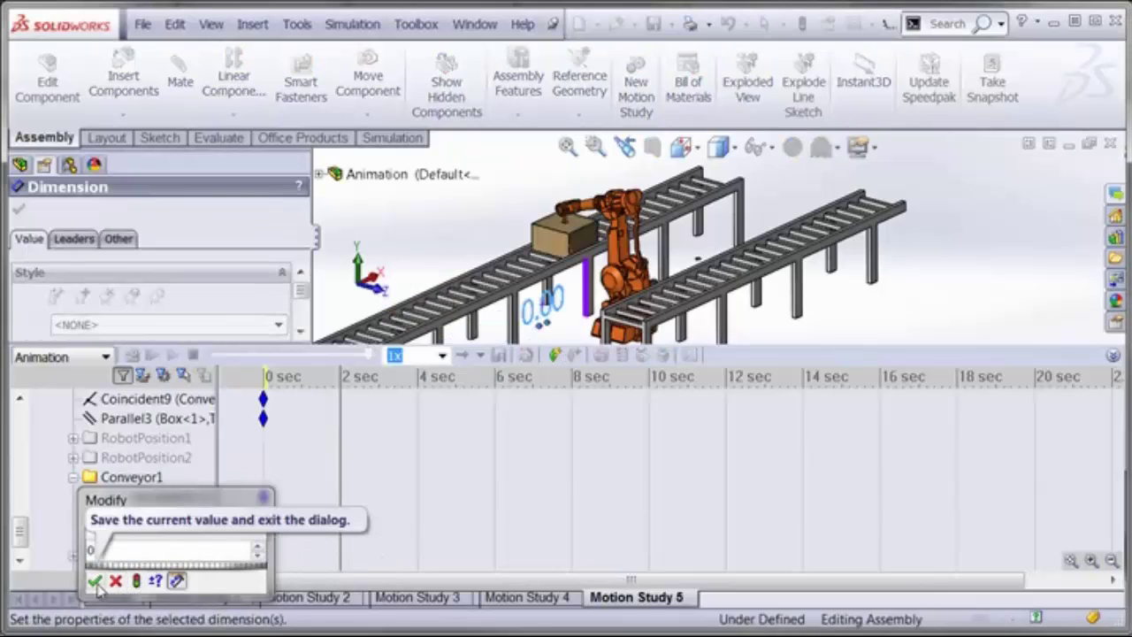
left_click(95, 581)
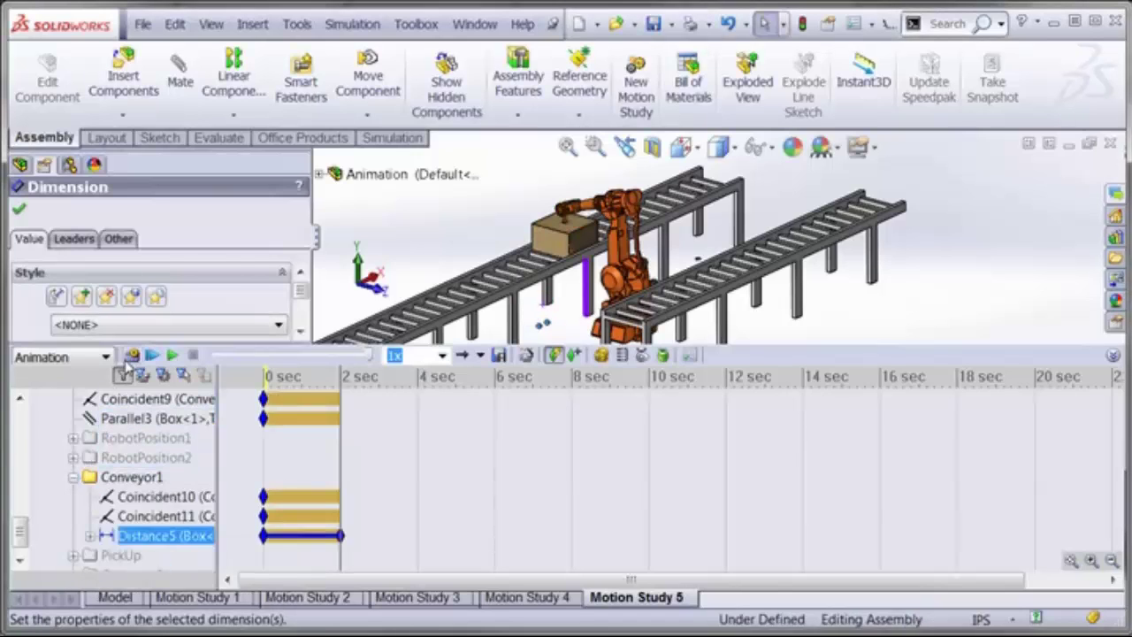
left_click(131, 354)
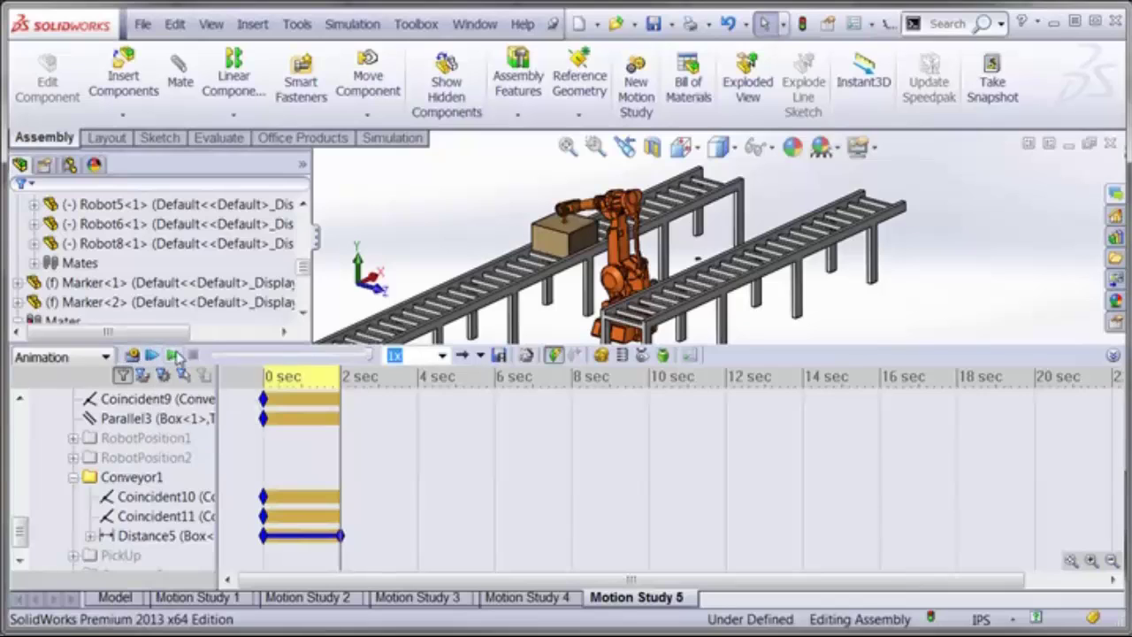
Suppress the Conveyor1 mate group in the MotionManager tree and collapse it
left_click(316, 398)
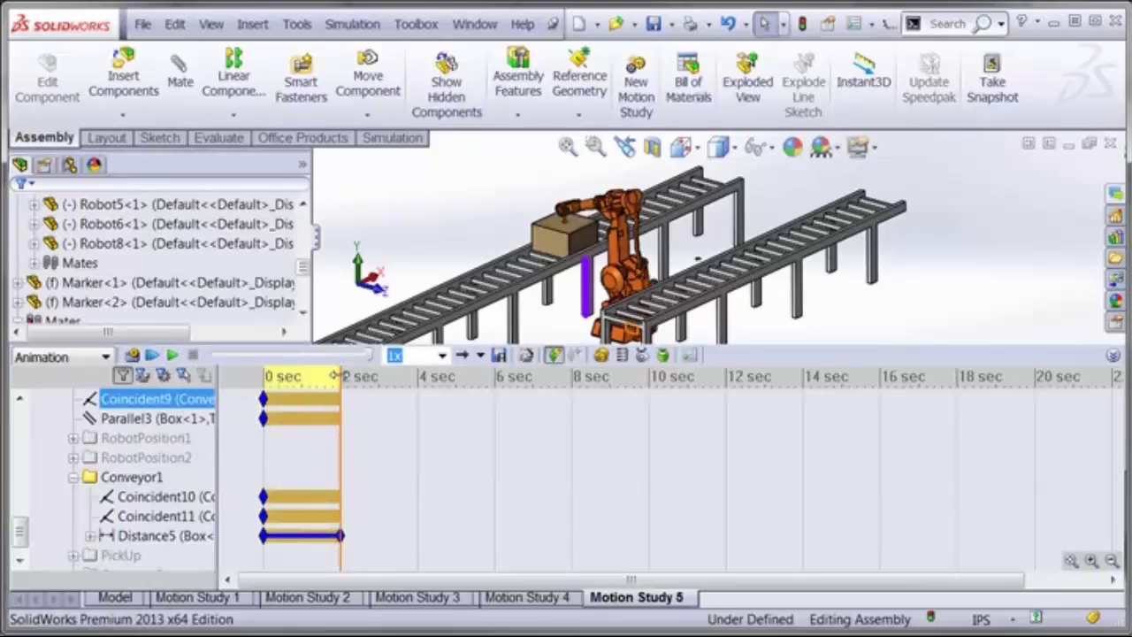
left_click(292, 443)
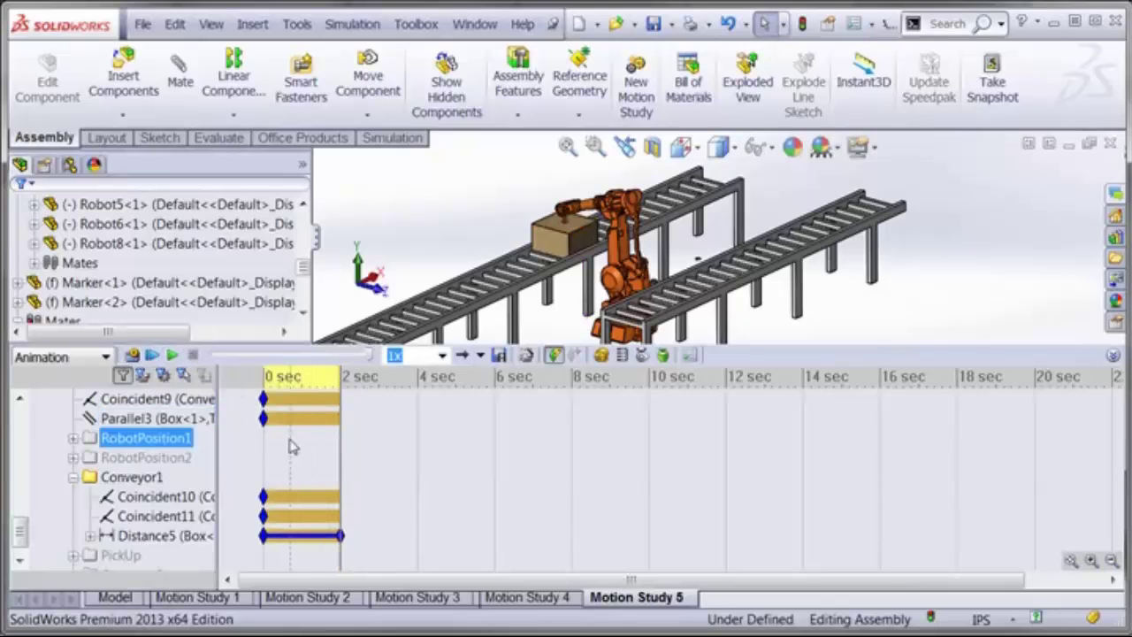
left_click(140, 478)
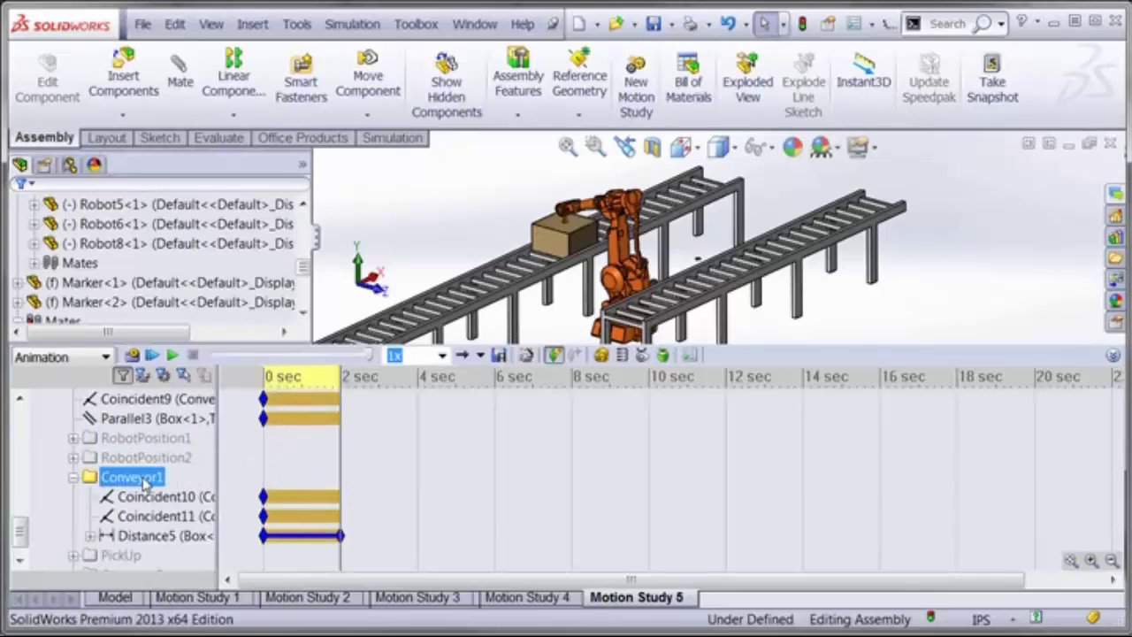
right_click(130, 482)
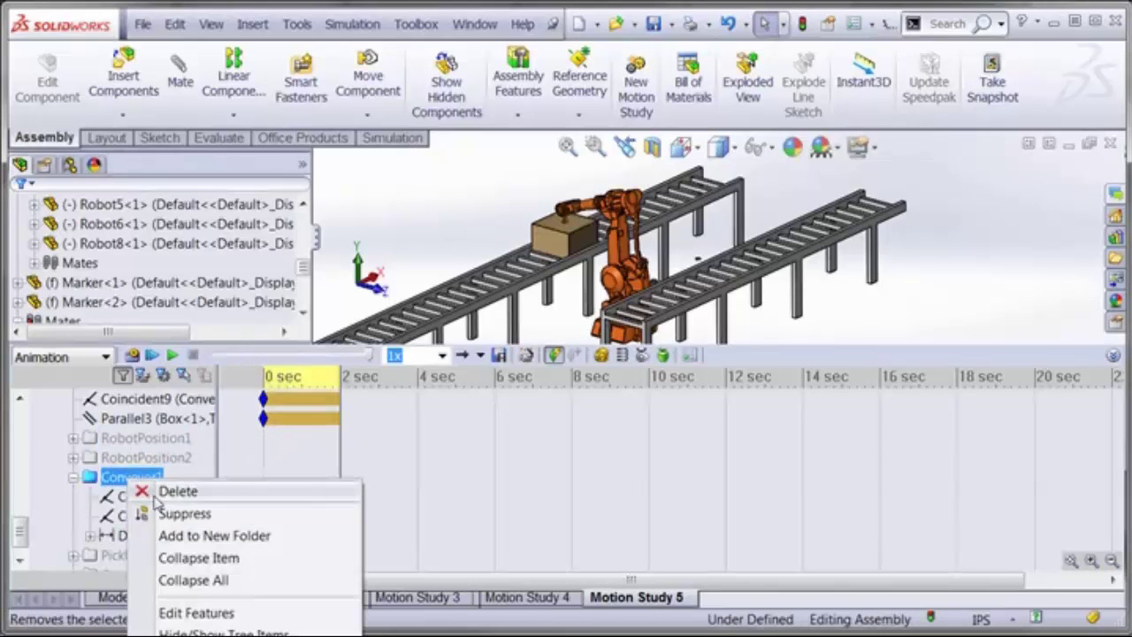
left_click(184, 513)
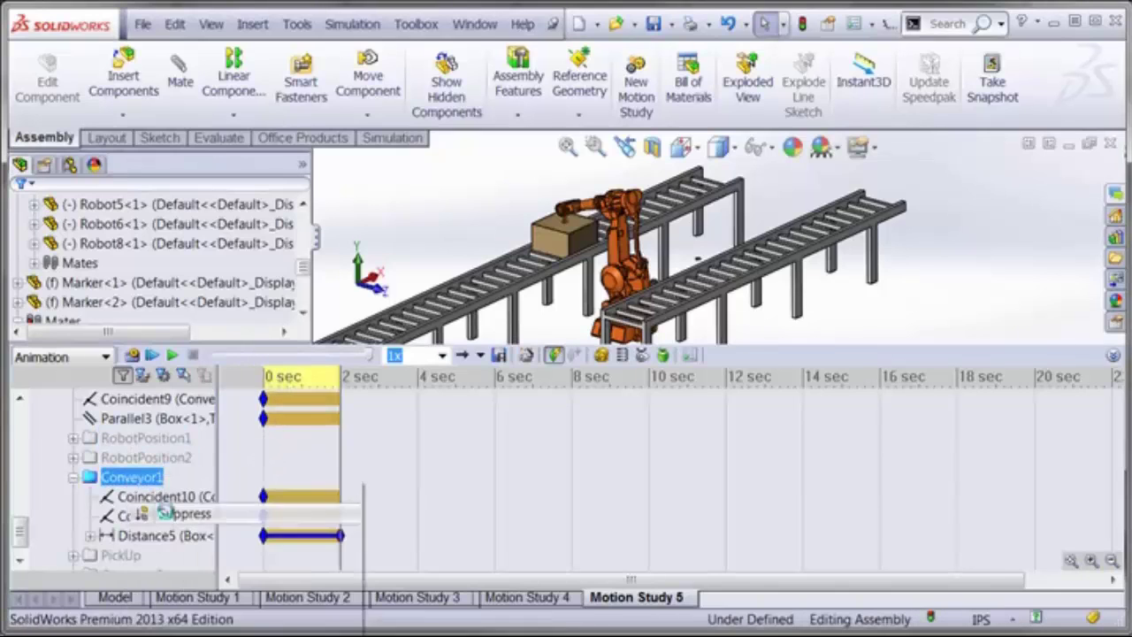
left_click(75, 479)
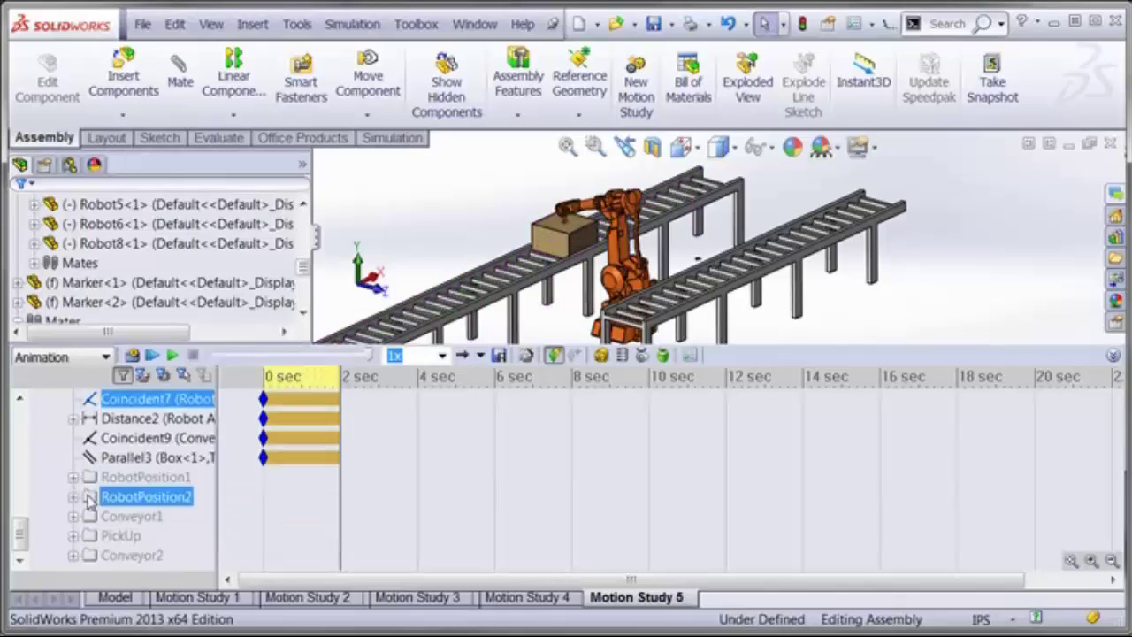
Unsuppress the PickUp mate group so the gripper holds the box
right_click(117, 537)
left_click(168, 570)
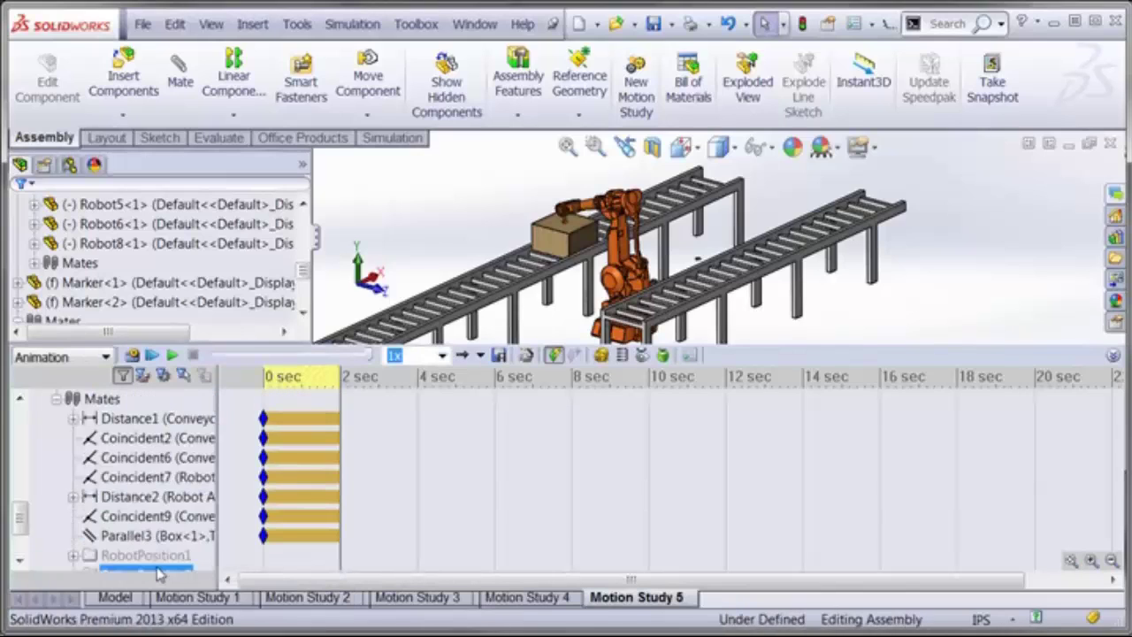
left_click_drag(21, 524, 23, 541)
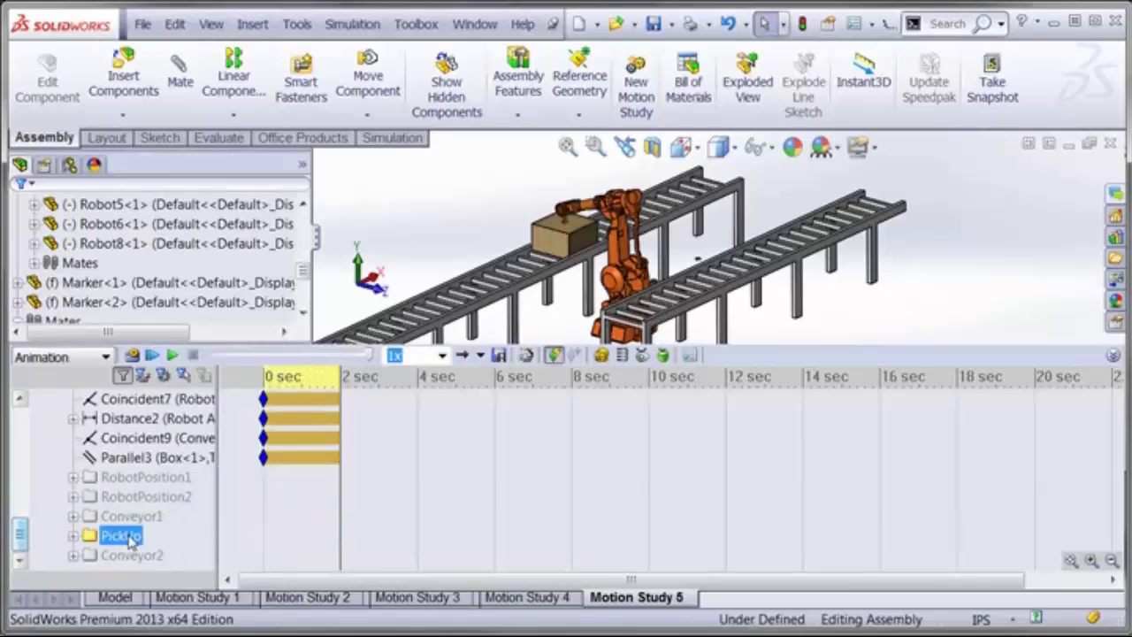
left_click(122, 480)
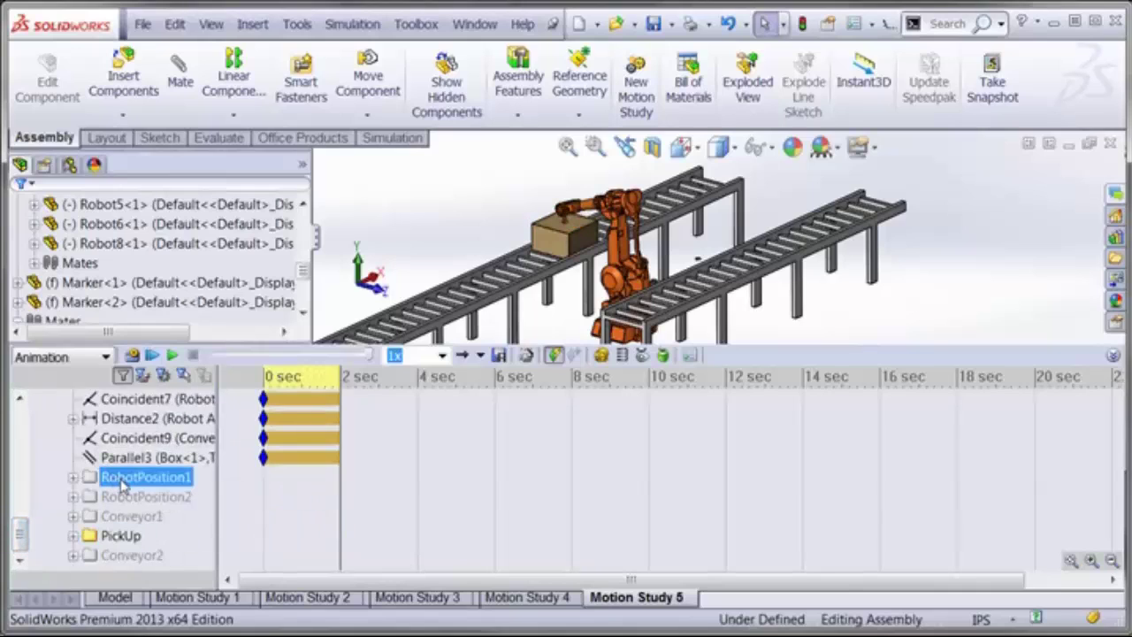
At the 2 sec mark, unsuppress the RobotPosition1 mate group
left_click(150, 419)
left_click(150, 399)
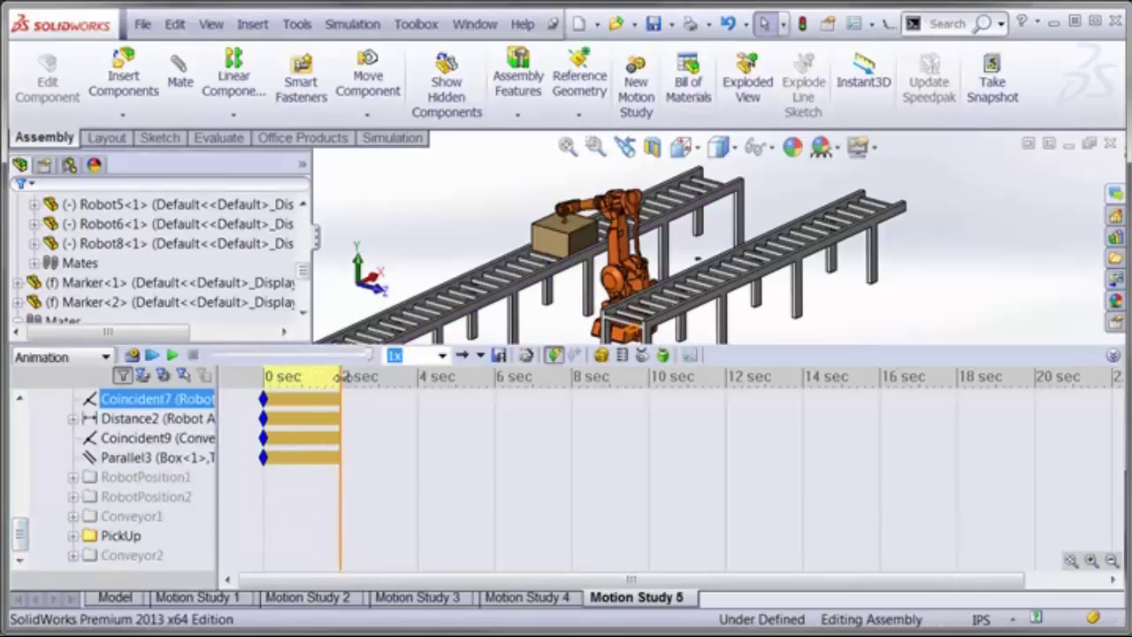
left_click(380, 379)
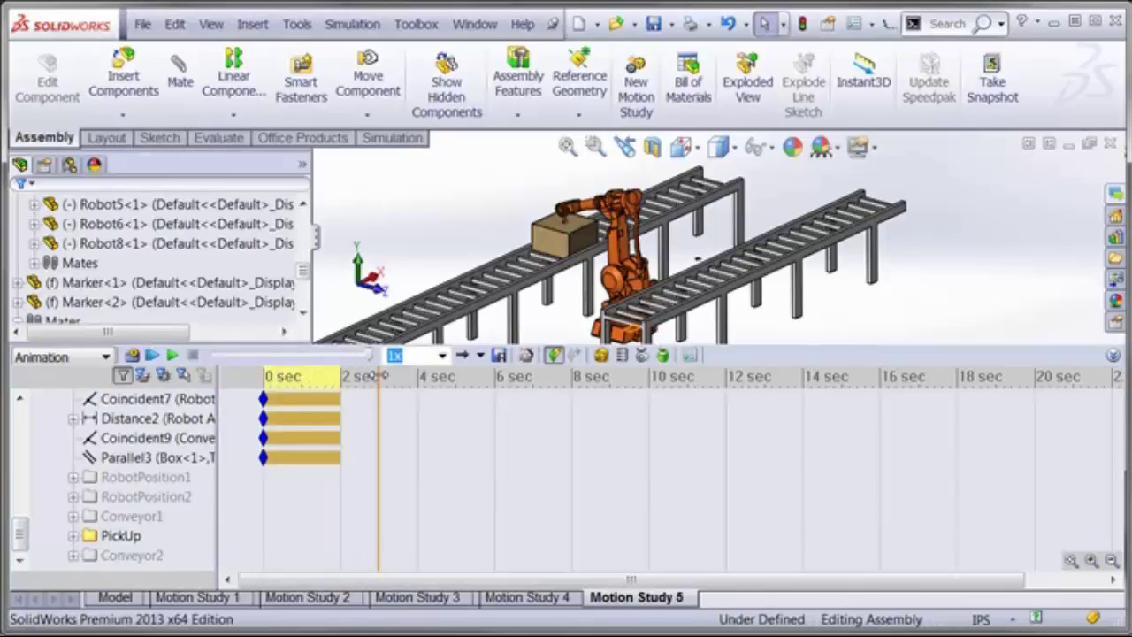
scroll(620, 237, "down", 2)
scroll(619, 237, "down", 2)
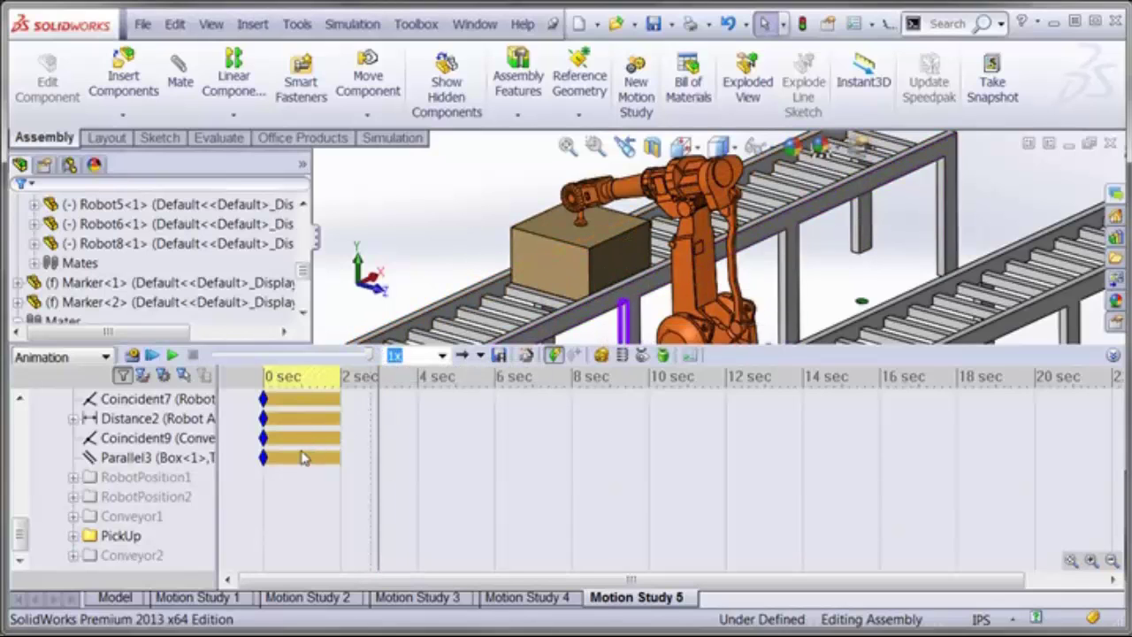
left_click(181, 479)
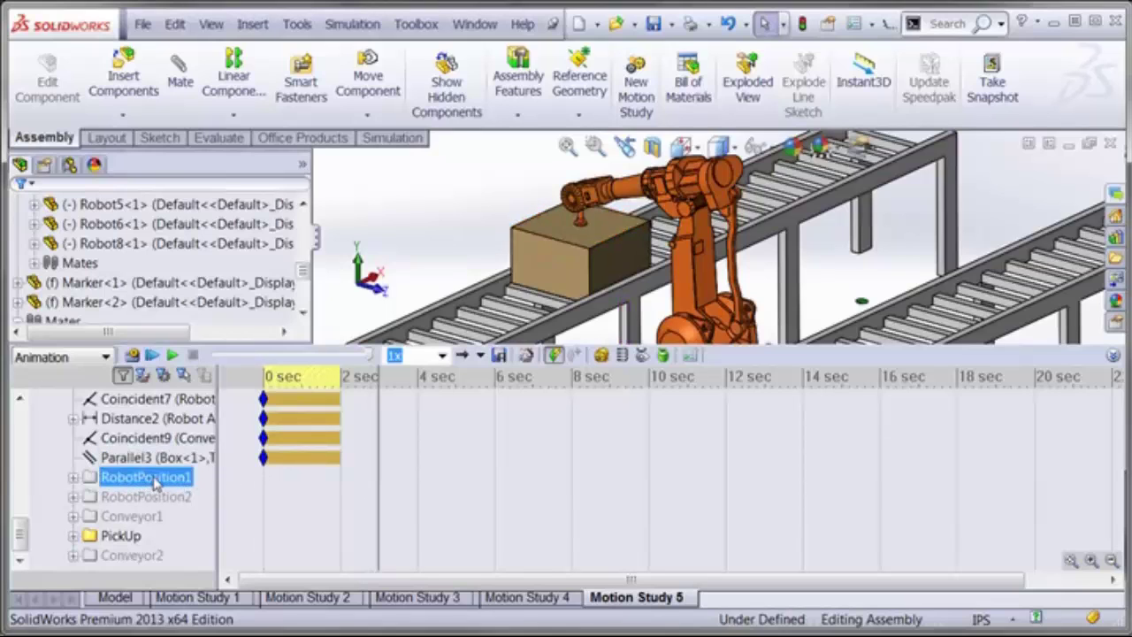
right_click(154, 480)
left_click(196, 511)
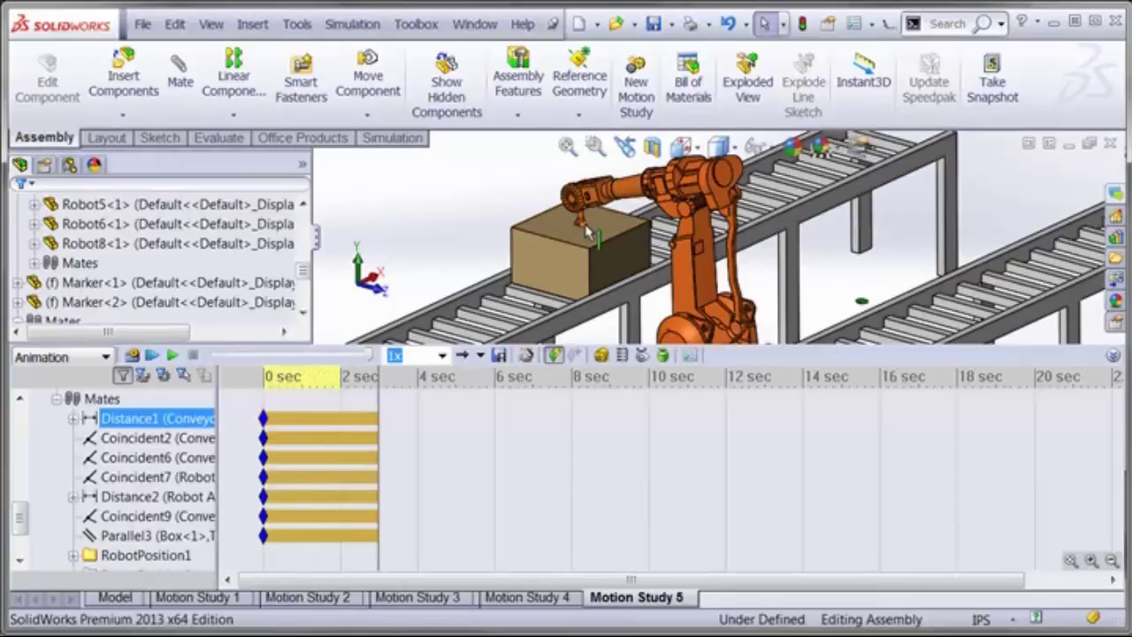
Suppress the Coincident19 mate inside RobotPosition1
left_click_drag(22, 517, 22, 536)
left_click(74, 478)
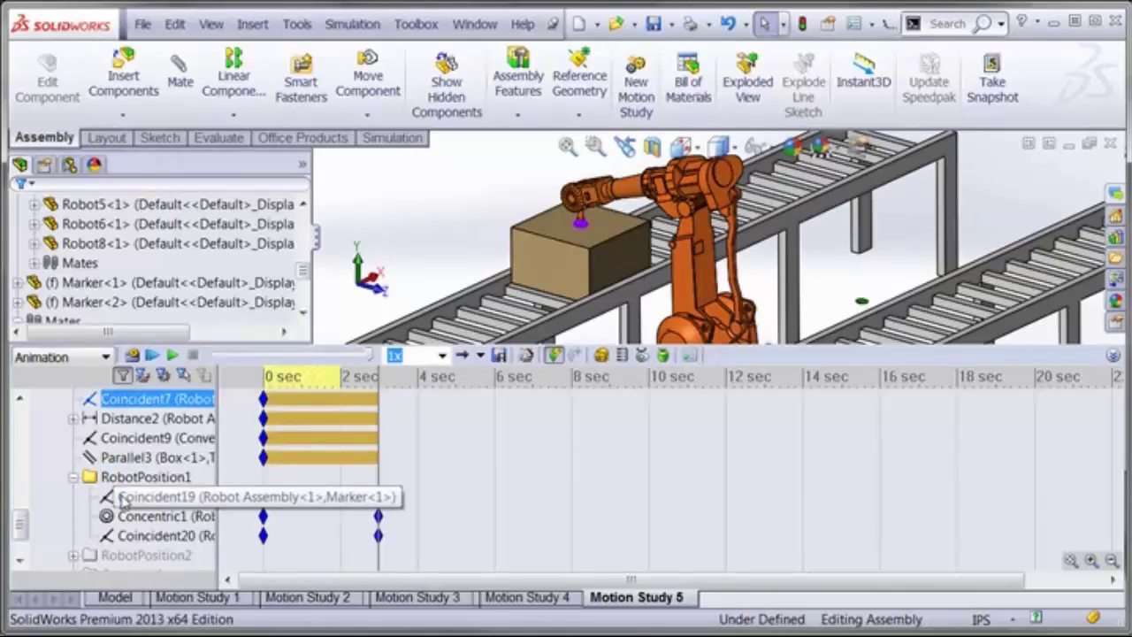
left_click(122, 501)
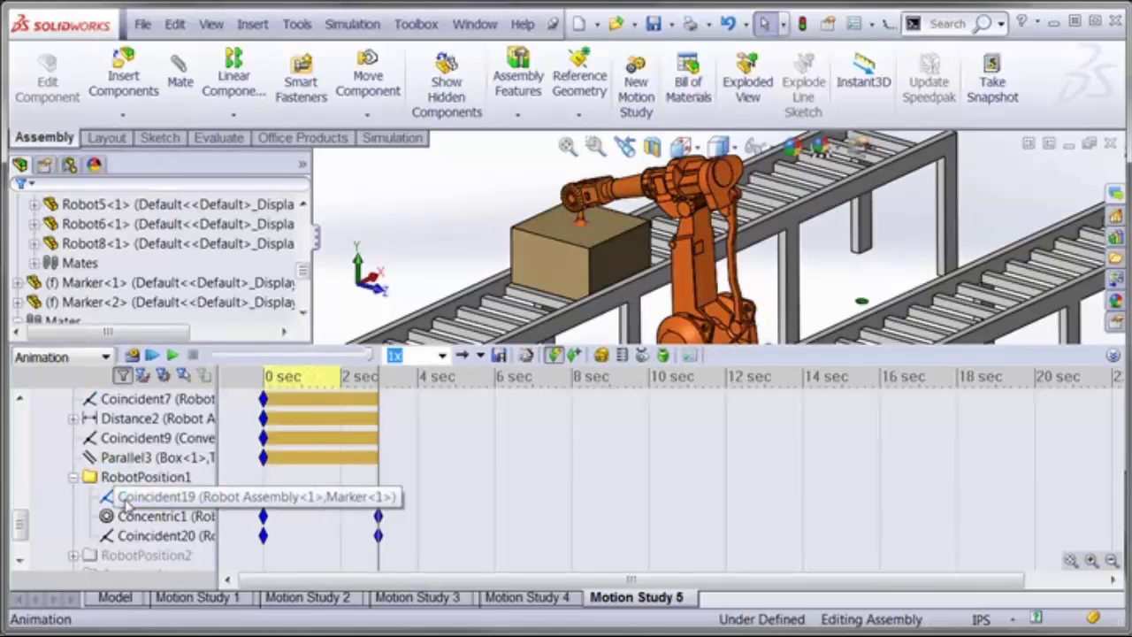
left_click(154, 438, "ctrl")
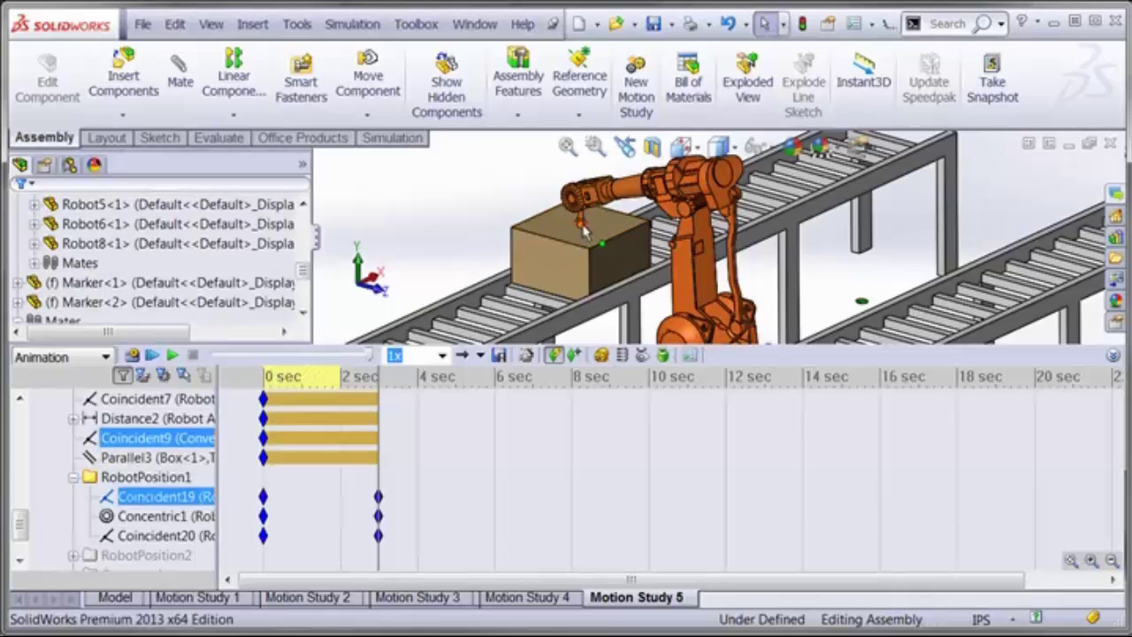
key("Escape")
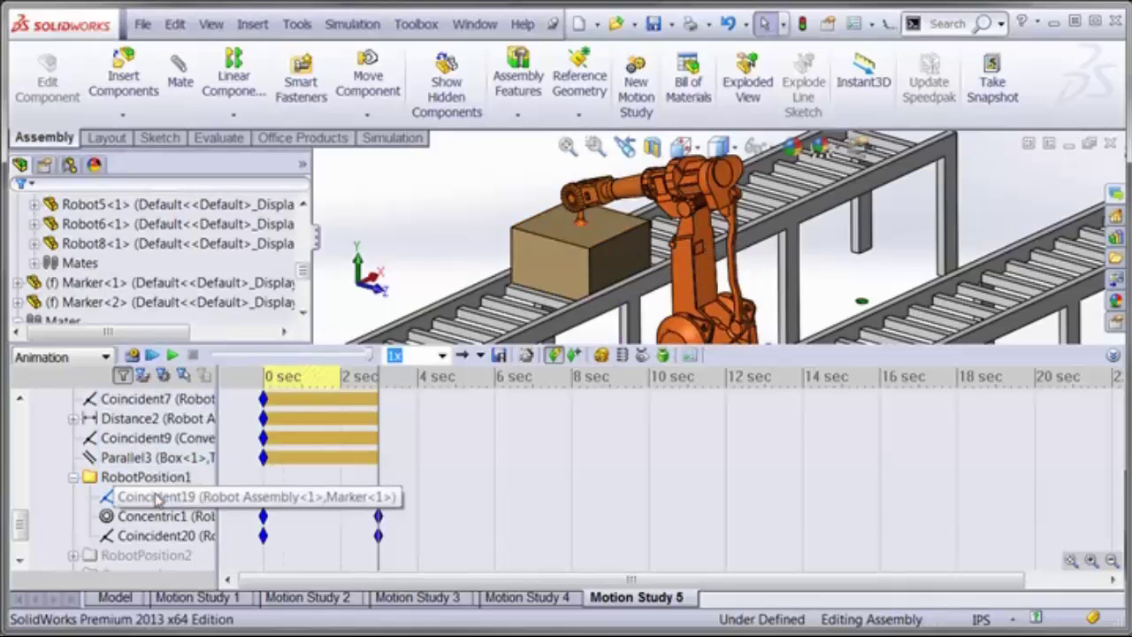
right_click(156, 501)
left_click(167, 505)
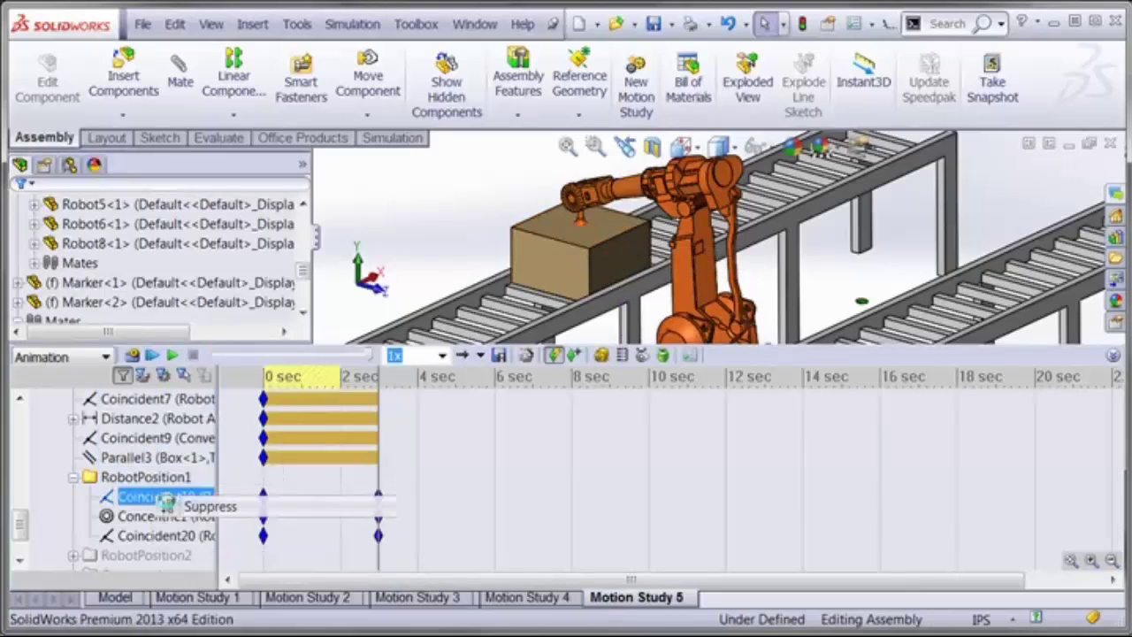
Lift the robot arm up off the box to create a new Robot8 key
scroll(606, 226, "down", 2)
scroll(606, 226, "down", 3)
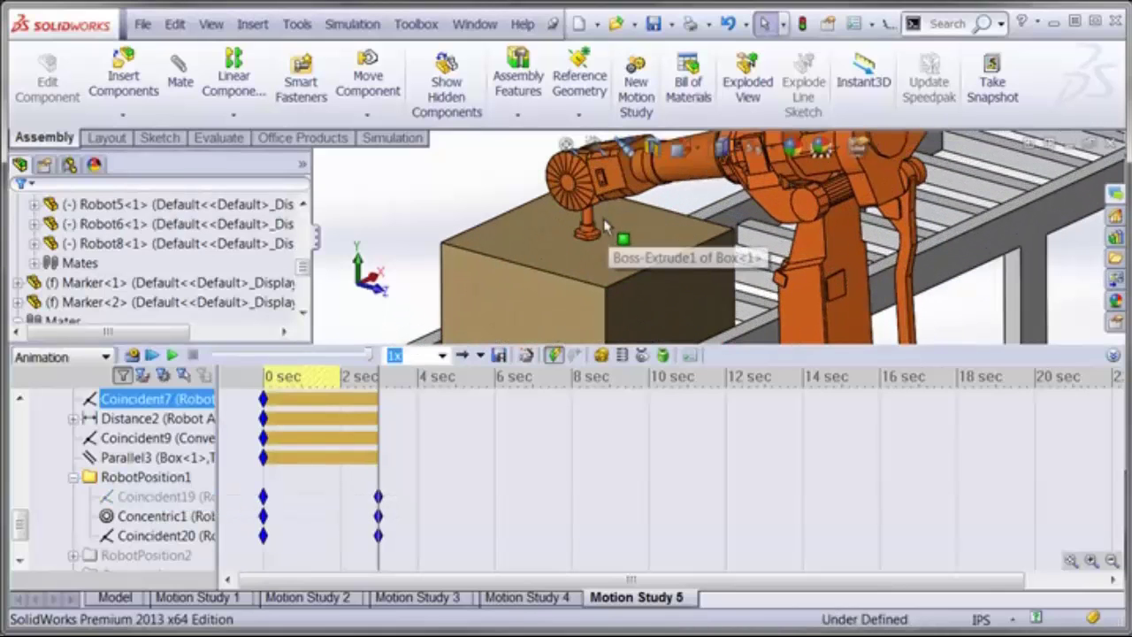
left_click_drag(606, 228, 598, 146)
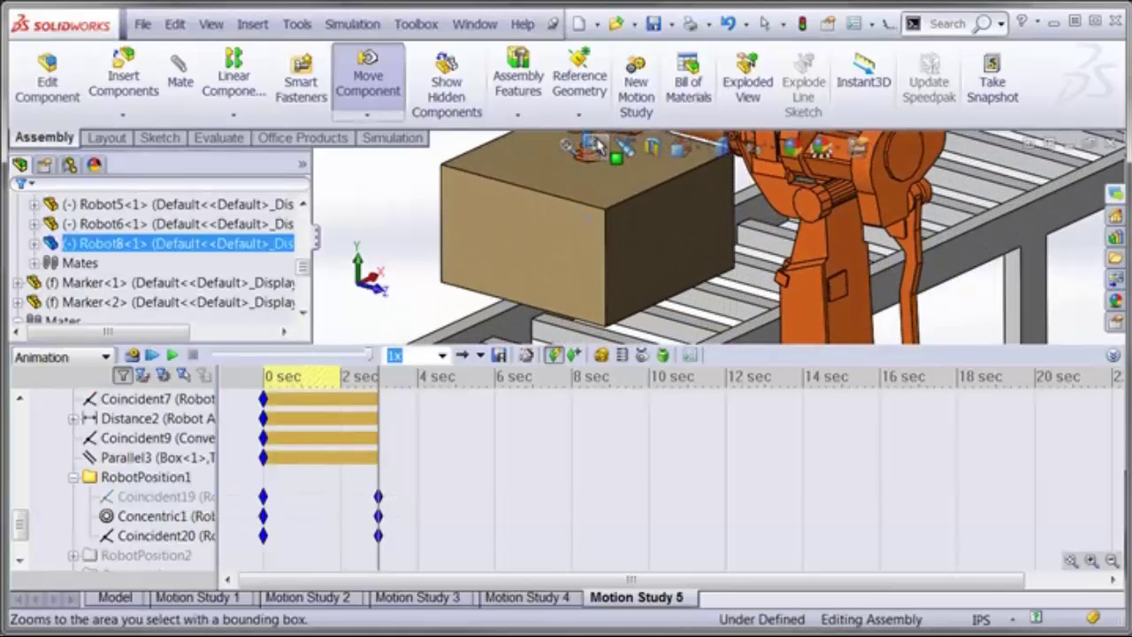
scroll(494, 241, "up", 2)
scroll(494, 240, "up", 1)
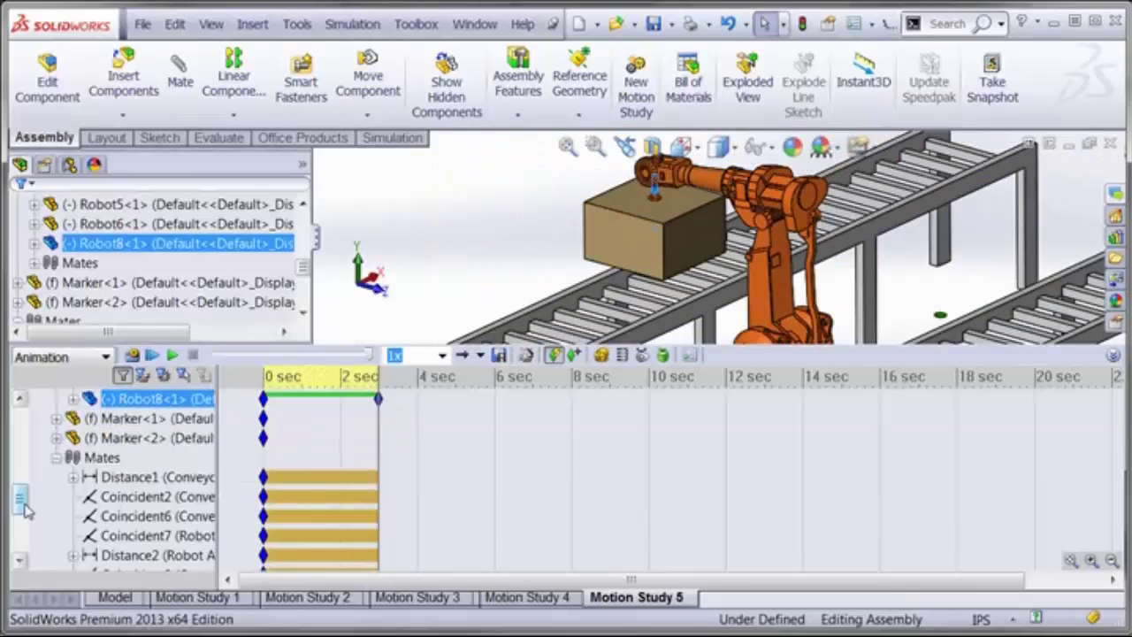
Duplicate Robot8's 0 sec key at 2 sec so the arm holds still, then recalculate
left_click_drag(21, 507, 21, 487)
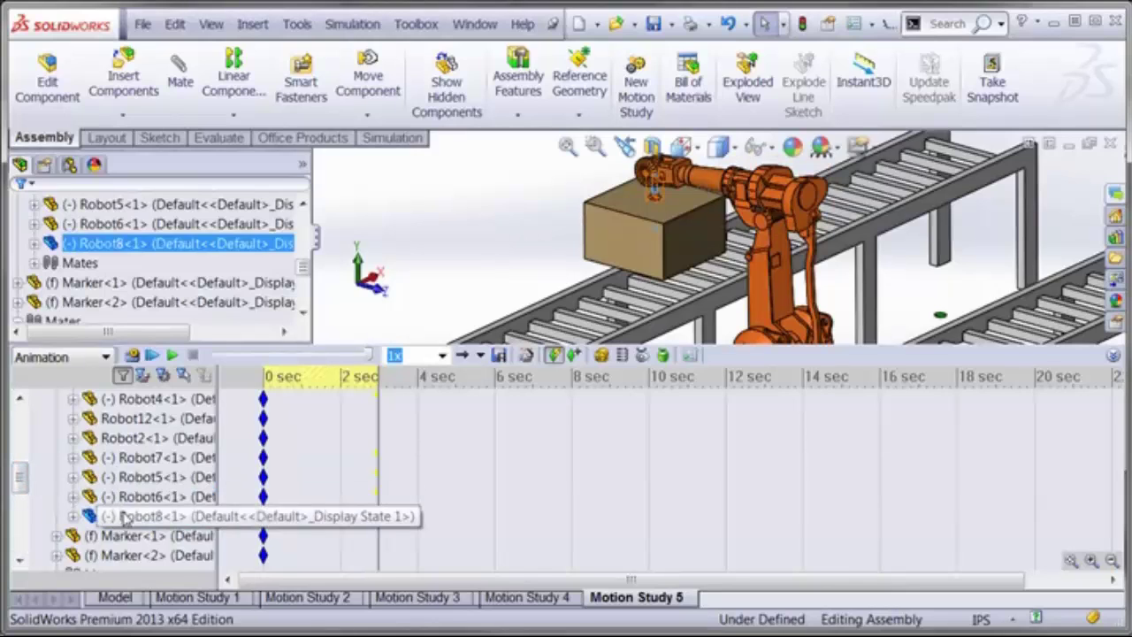
left_click(168, 524)
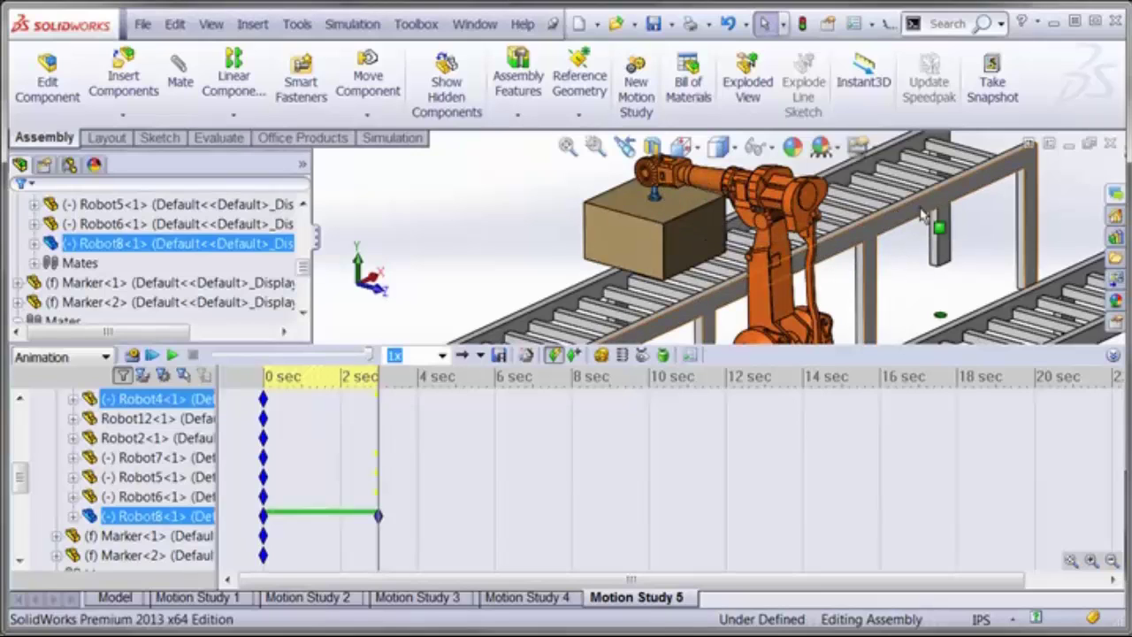
middle_click_drag(954, 261, 947, 290)
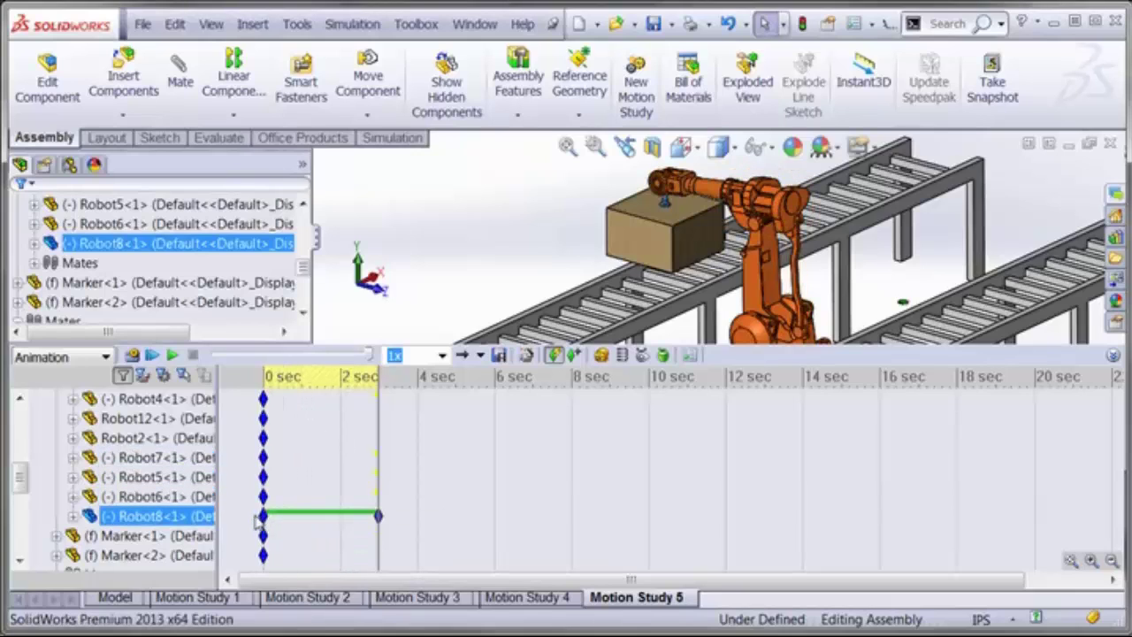
left_click_drag(263, 522, 275, 522)
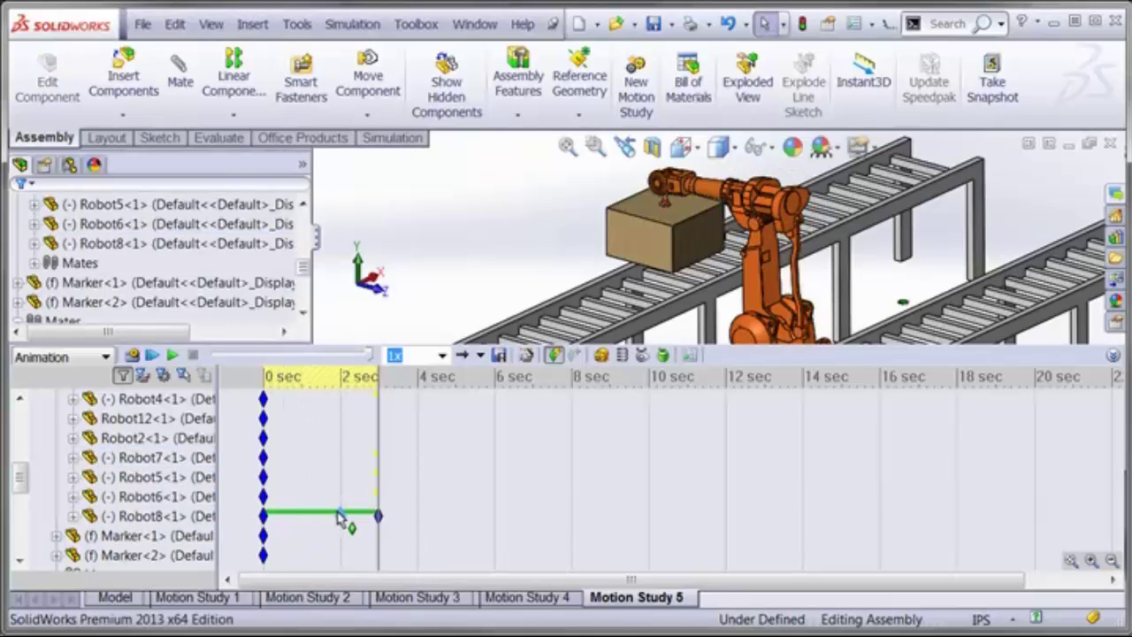
left_click_drag(338, 519, 338, 519)
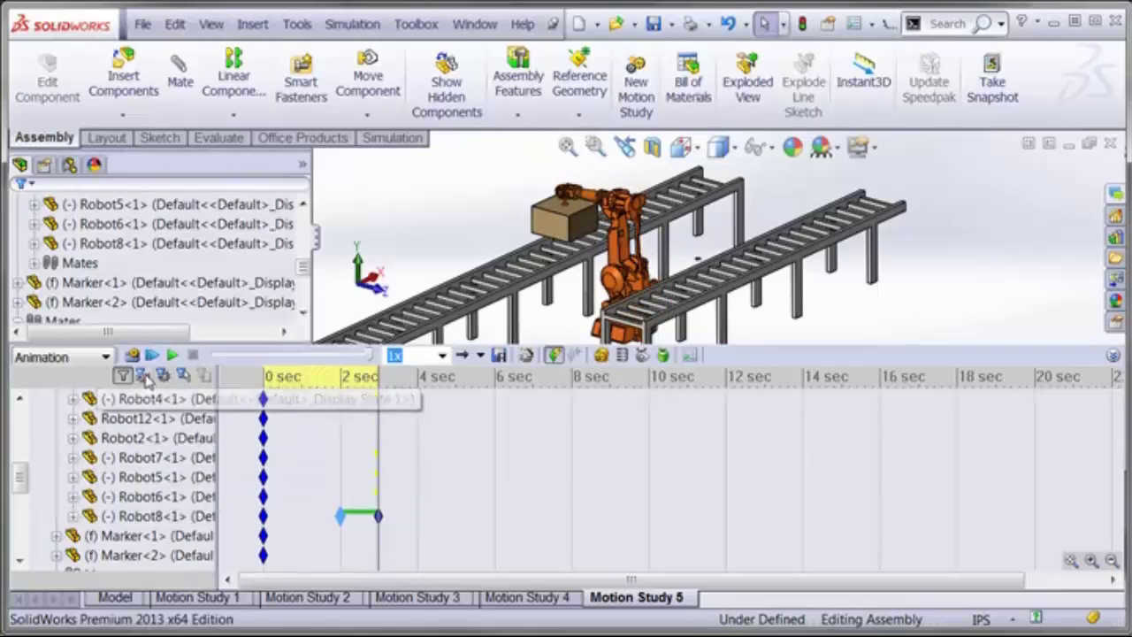
left_click(133, 354)
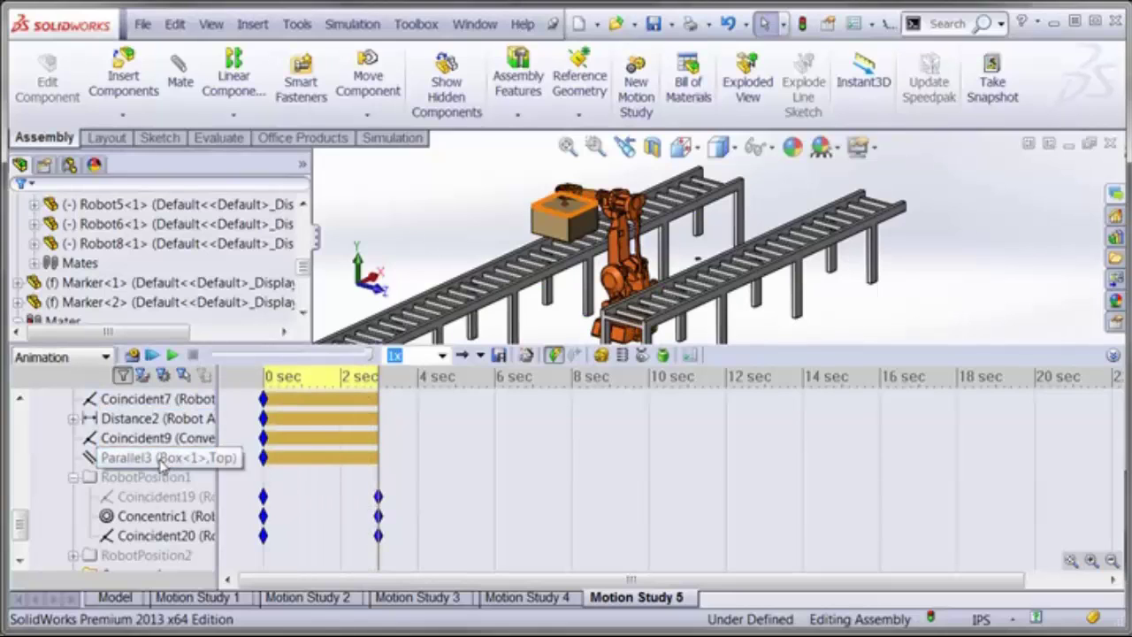
Unsuppress the RobotPosition1 mates to inspect the pose, then suppress them again
left_click(146, 478)
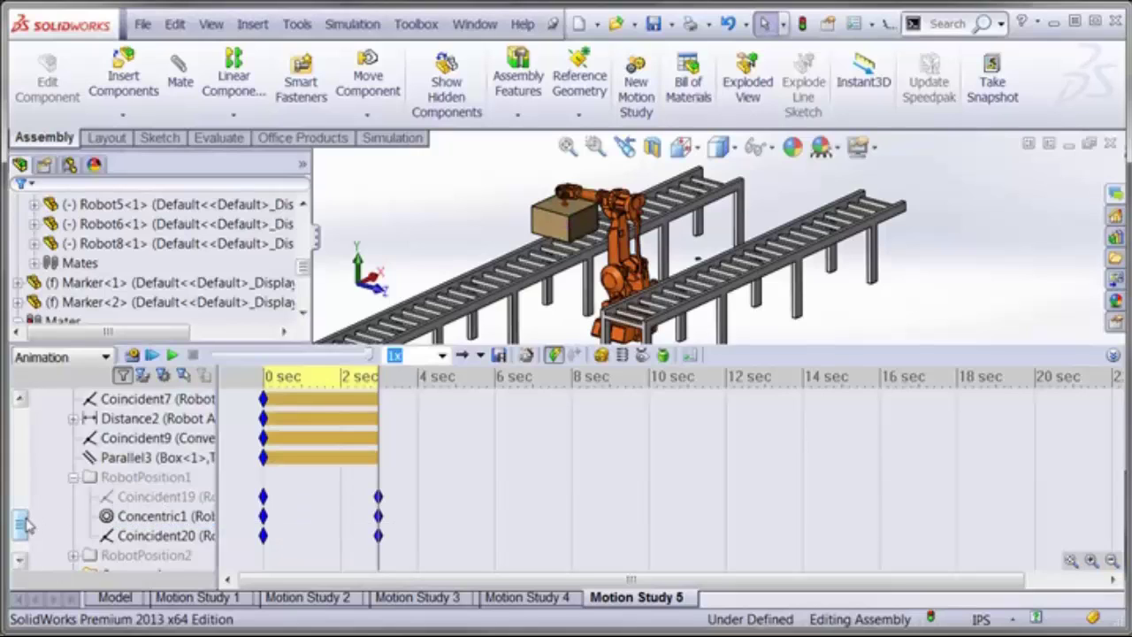
left_click_drag(24, 520, 25, 485)
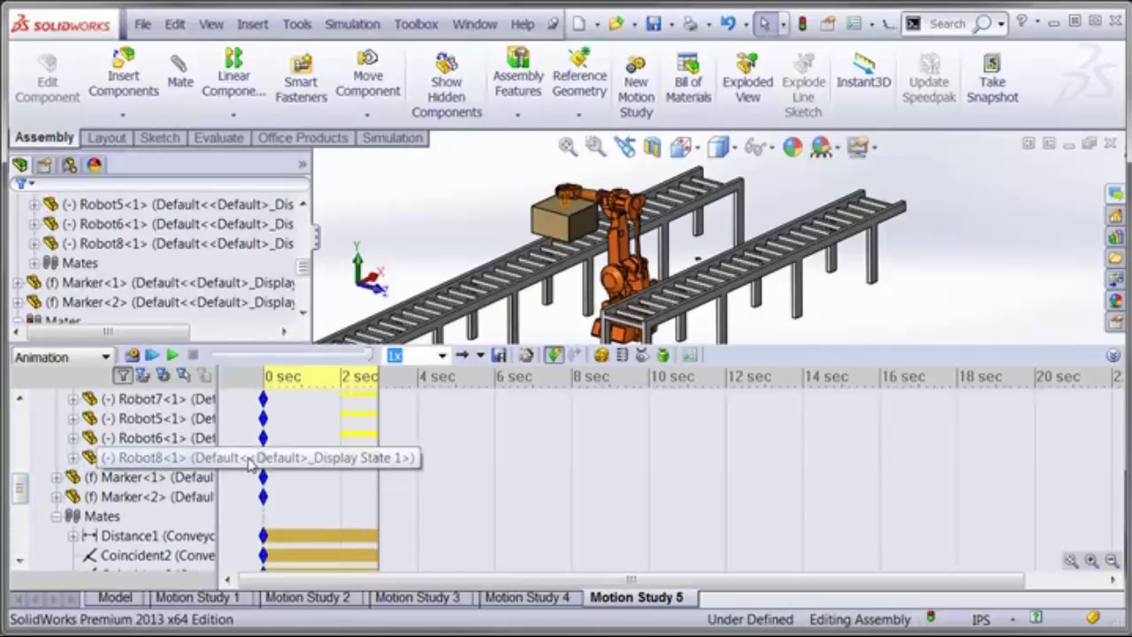
left_click(334, 461)
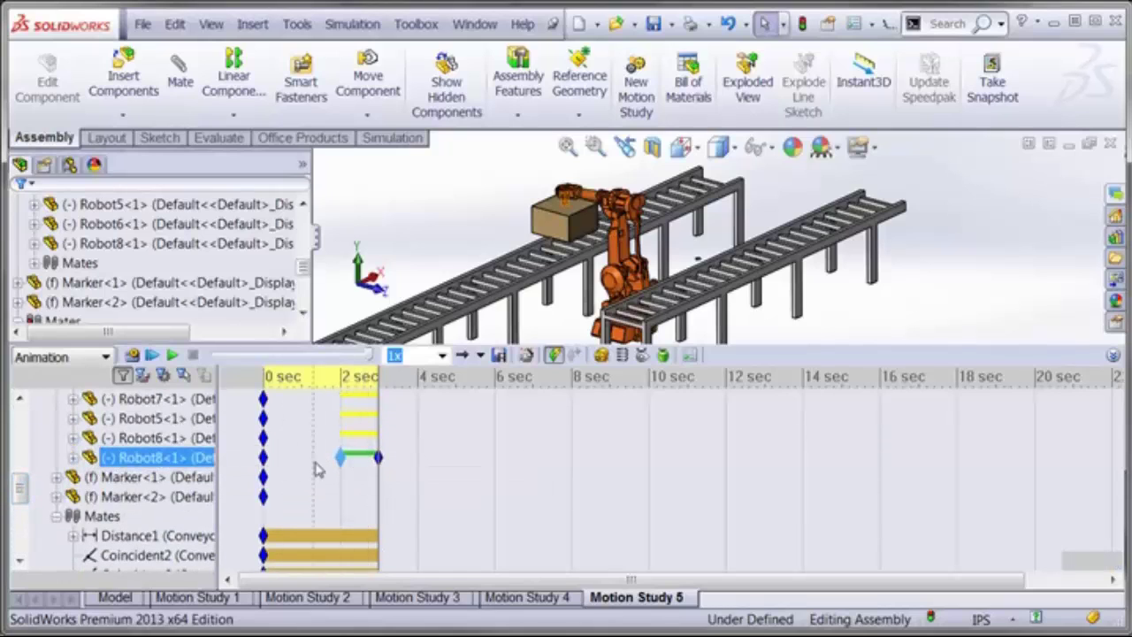
left_click_drag(22, 488, 25, 529)
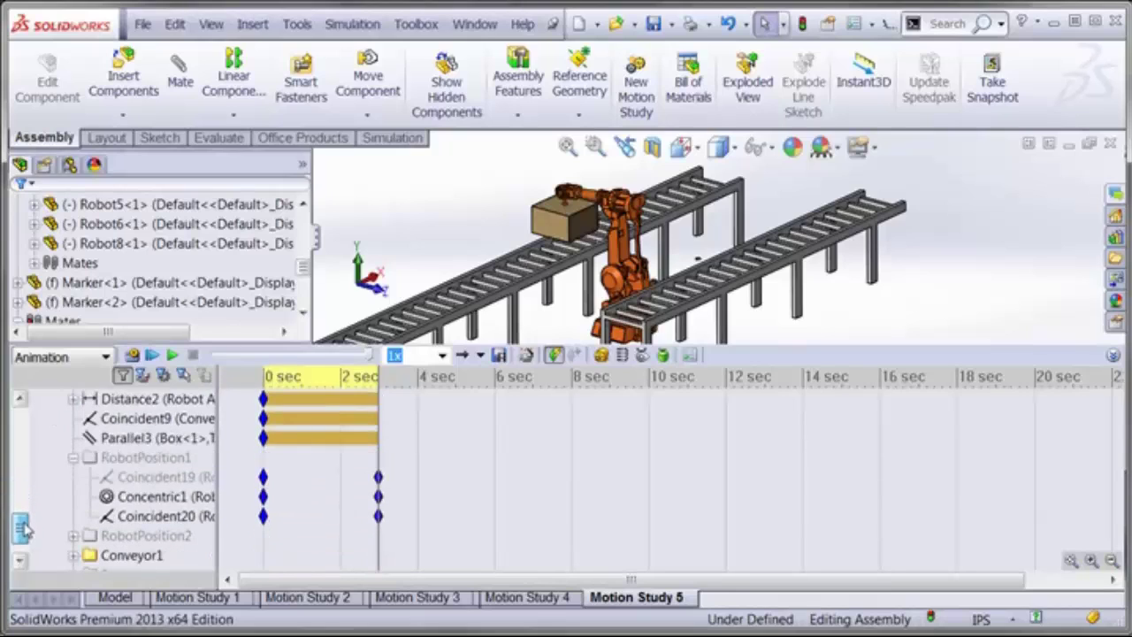
left_click(154, 462)
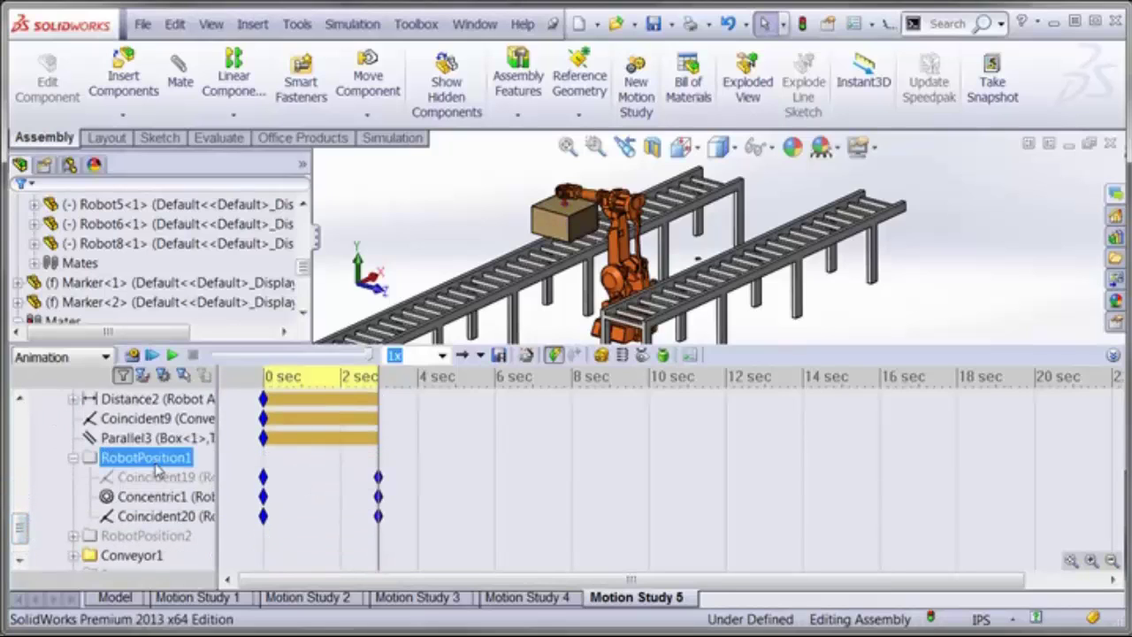
right_click(155, 467)
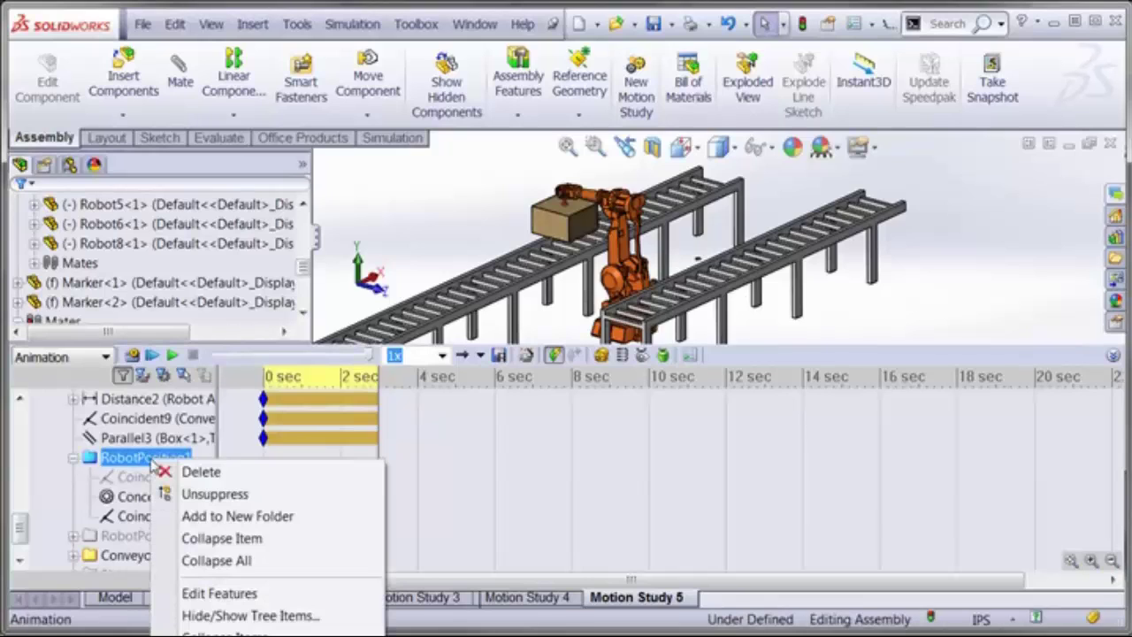
left_click(200, 493)
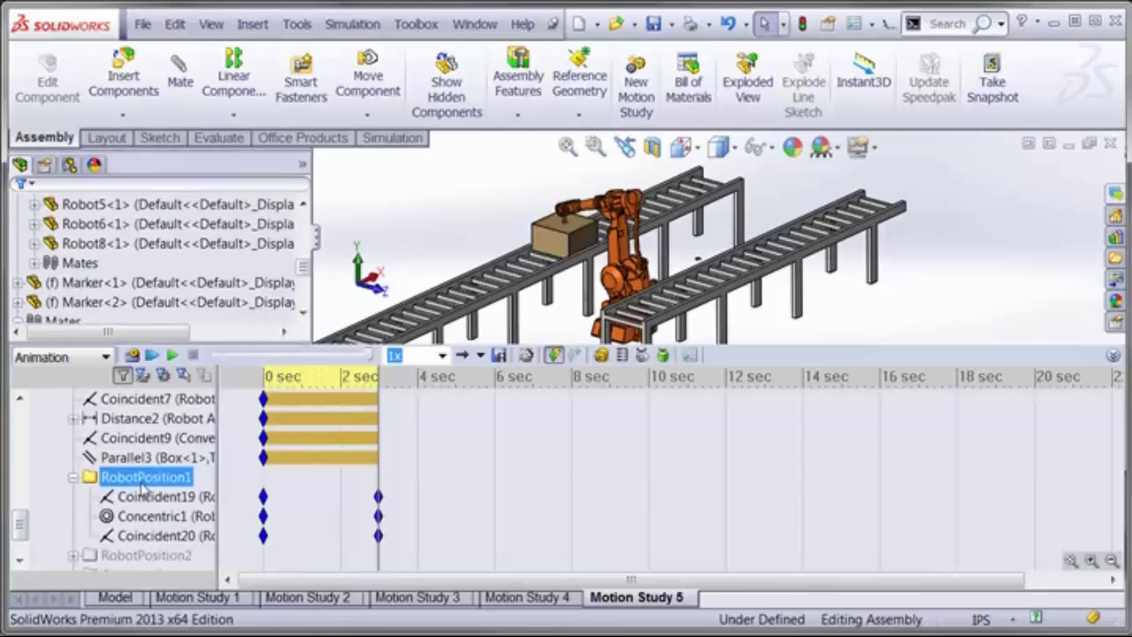
right_click(139, 480)
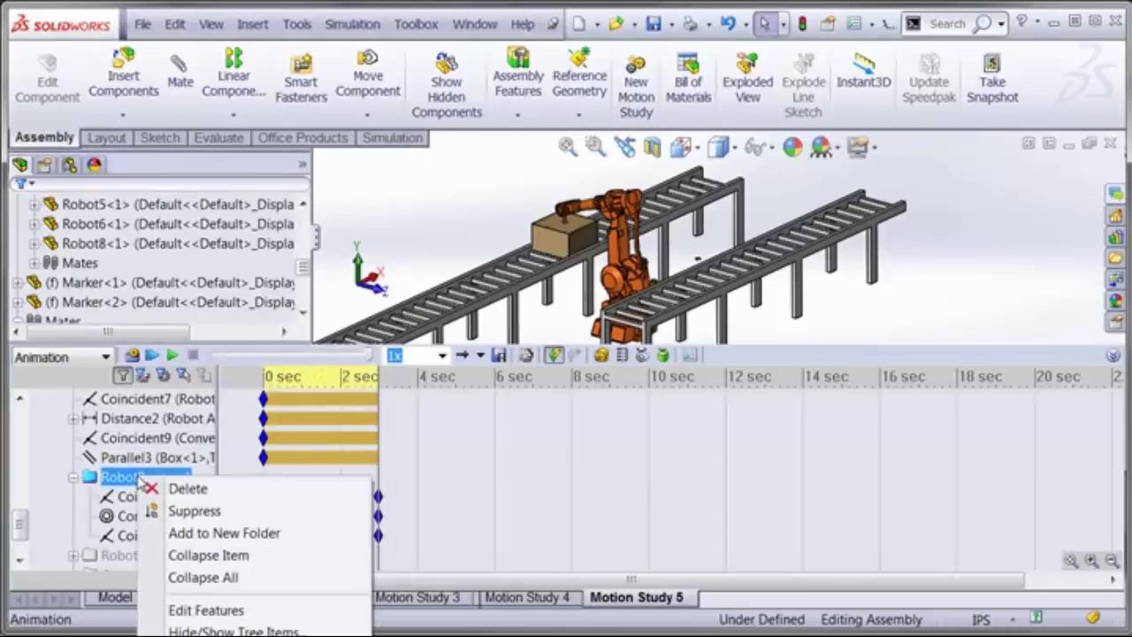
left_click(152, 510)
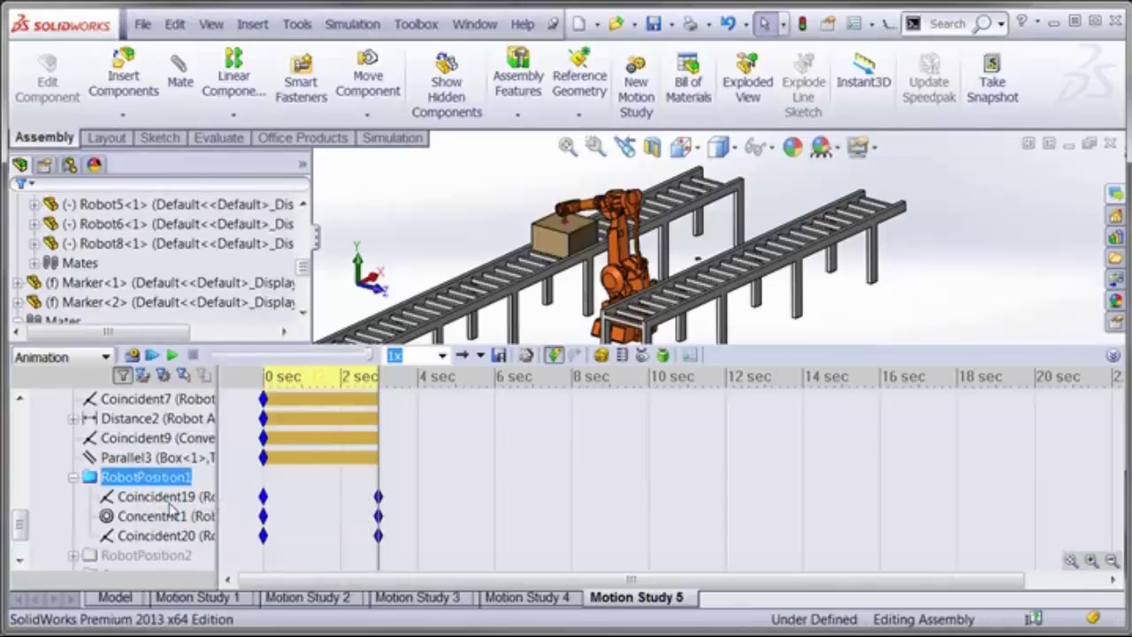
Unsuppress RobotPosition1 and suppress its Coincident19 mate
left_click(155, 399)
scroll(598, 233, "down", 3)
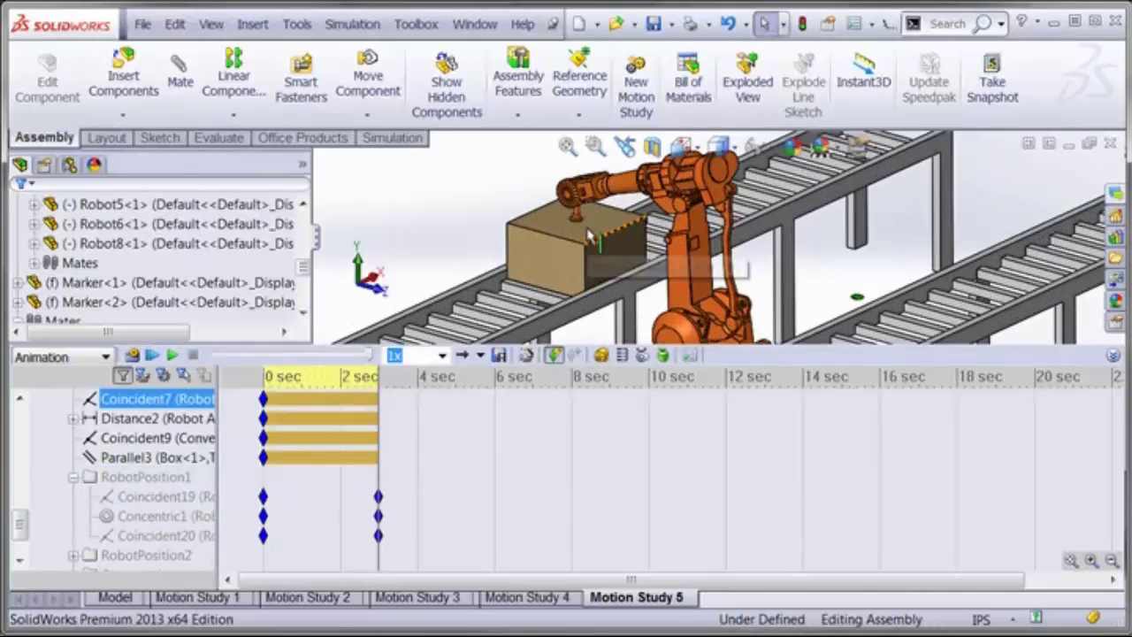
scroll(598, 233, "down", 3)
scroll(598, 233, "up", 3)
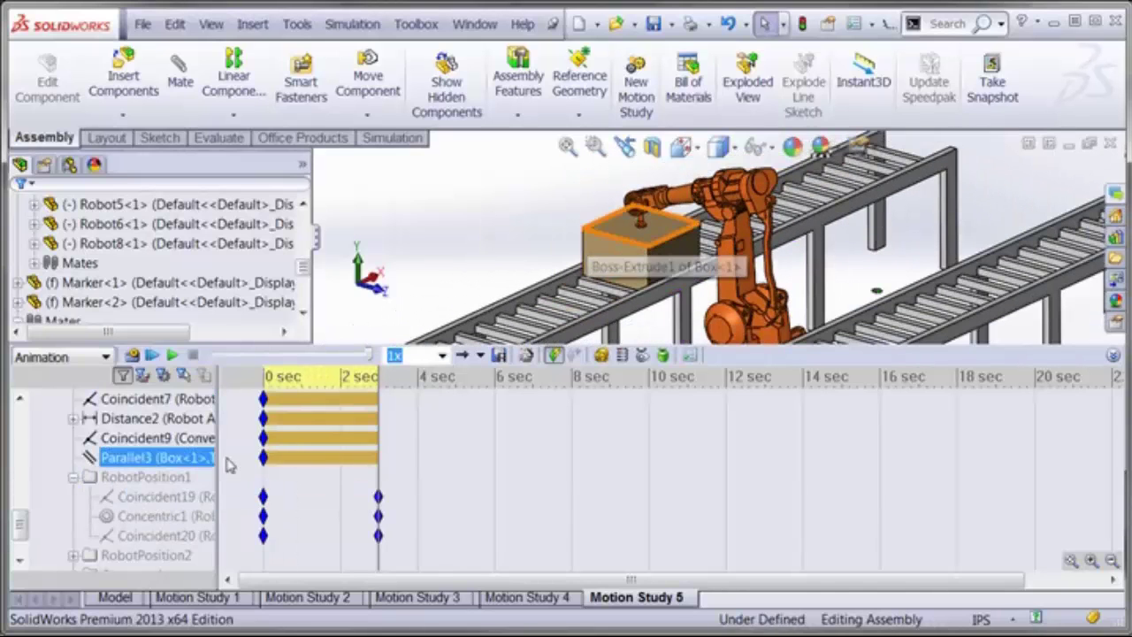
left_click(146, 478)
right_click(146, 478)
left_click(181, 503)
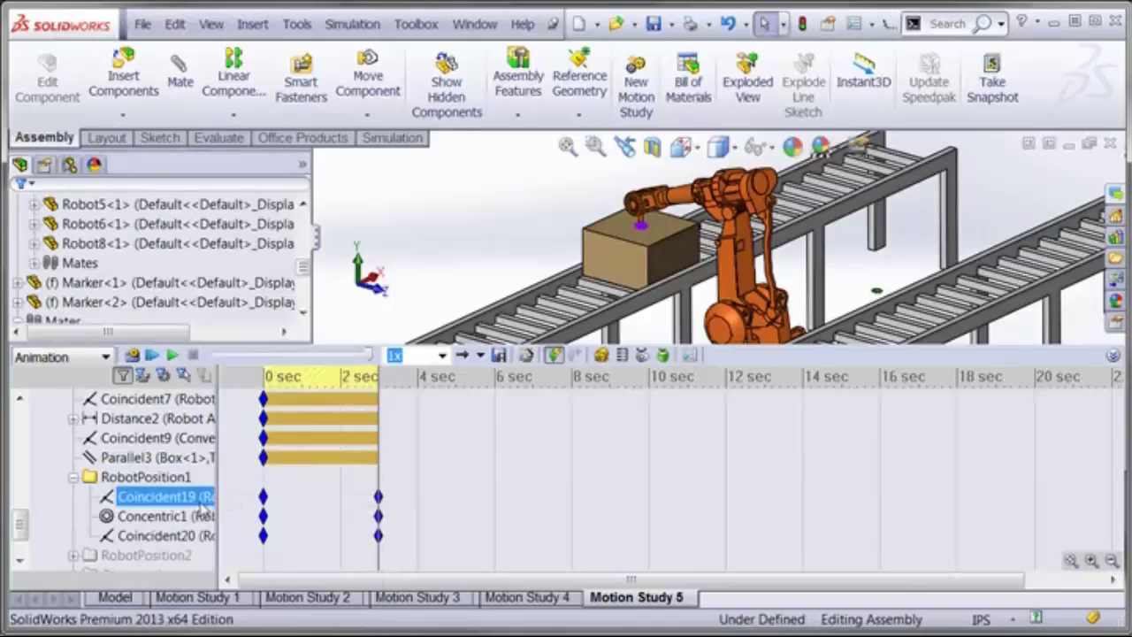
right_click(168, 497)
left_click(217, 514)
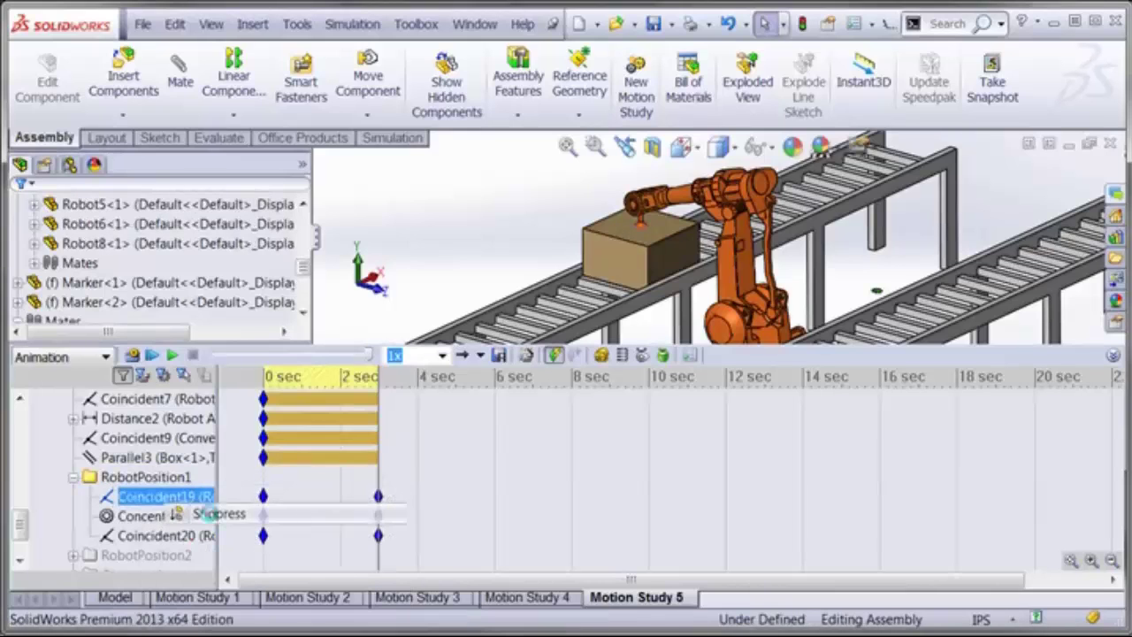
Move Robot8's tool onto the box top, re-suppress RobotPosition1, and recalculate
scroll(616, 284, "down", 5)
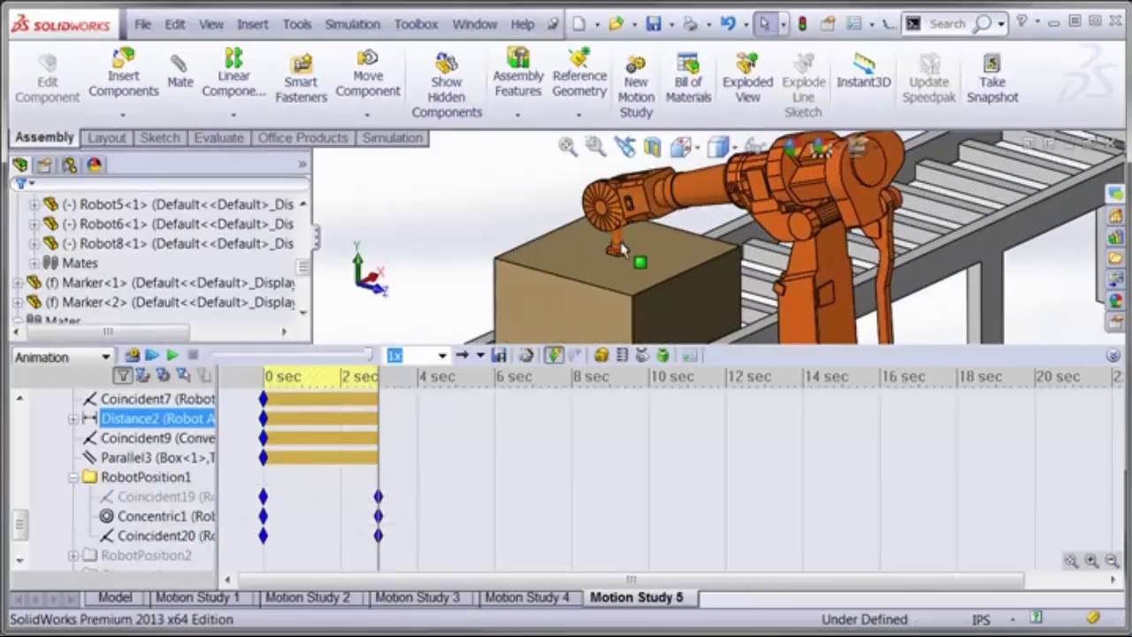
left_click(619, 237)
left_click_drag(619, 237, 615, 154)
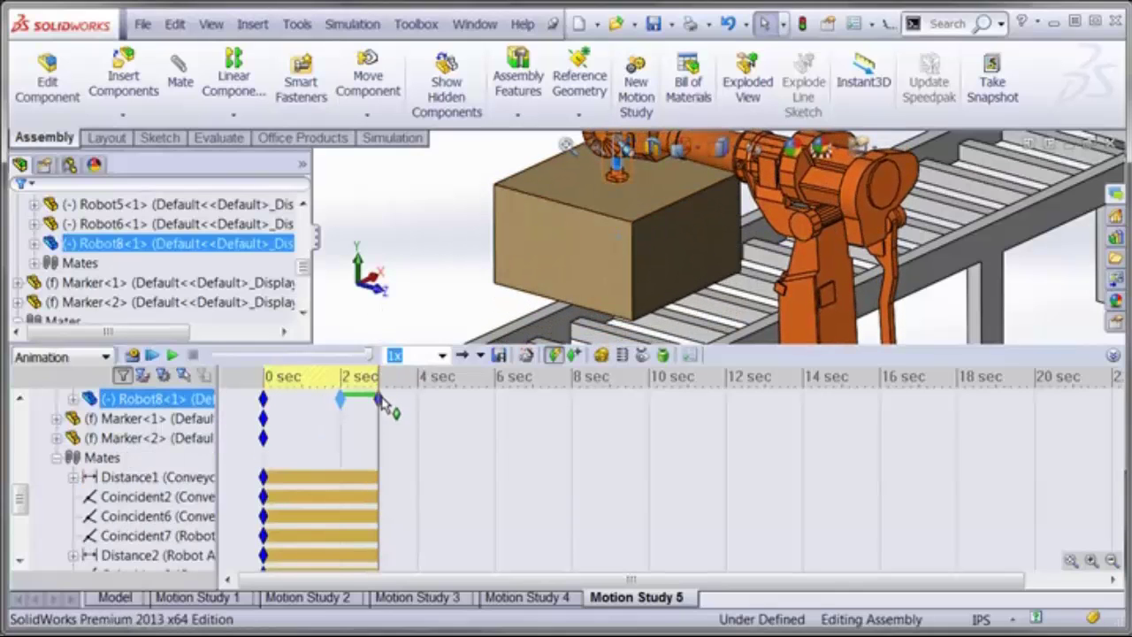
left_click_drag(21, 501, 21, 534)
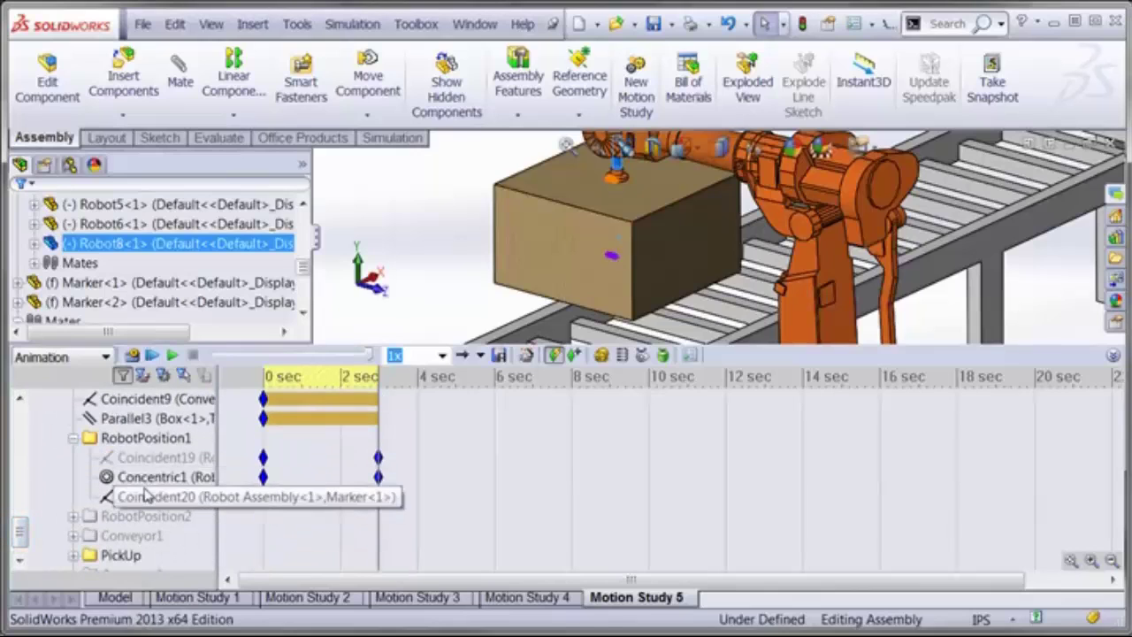
right_click(144, 439)
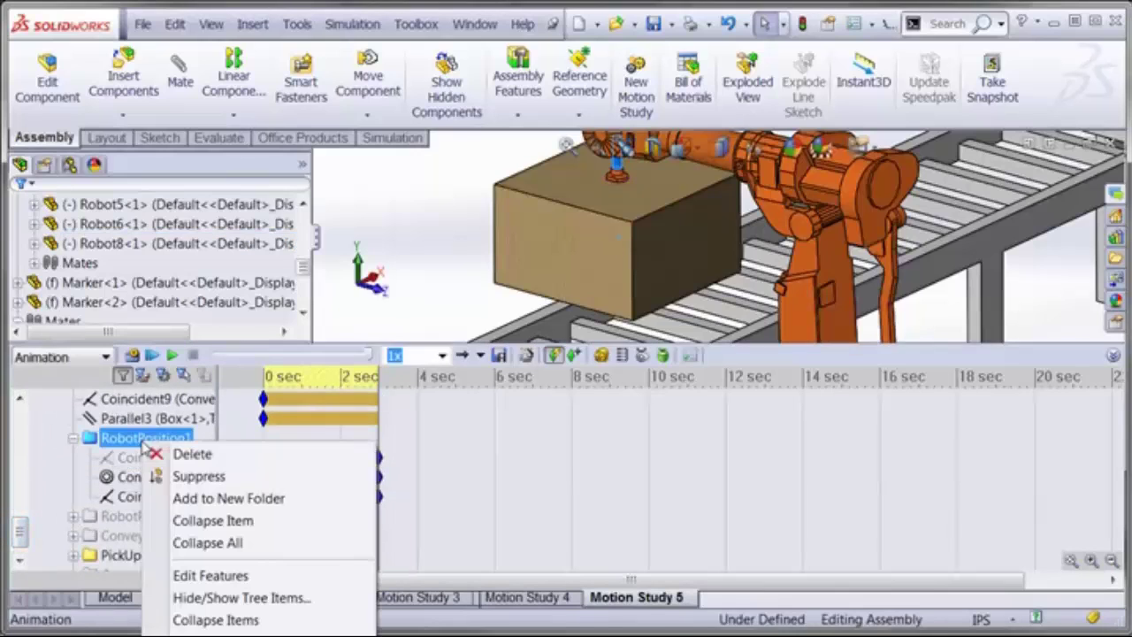
left_click(191, 478)
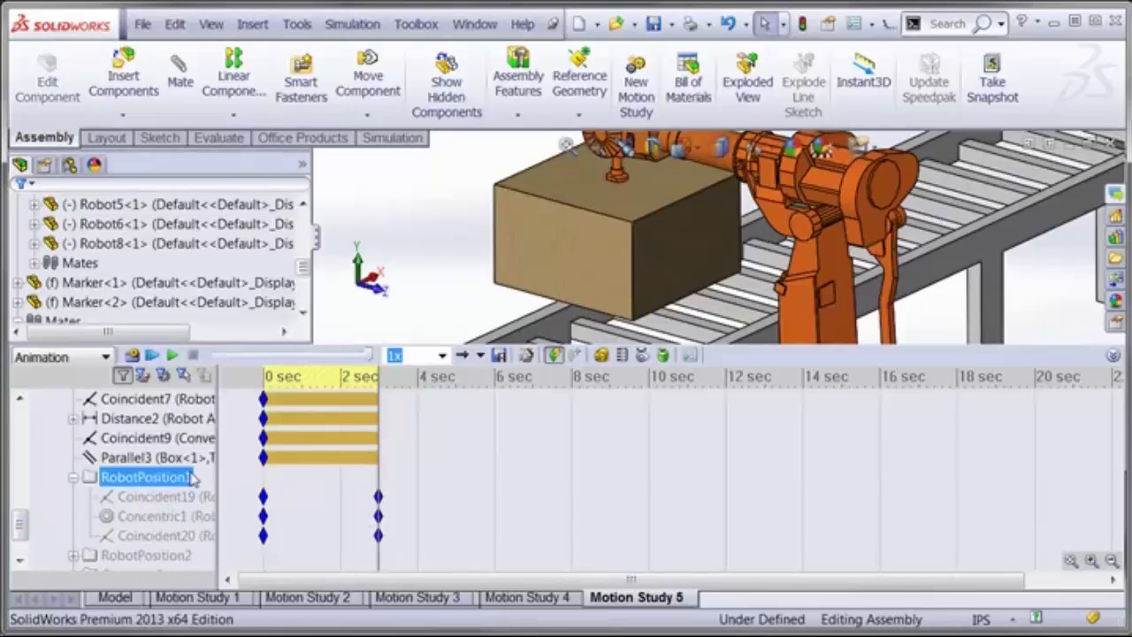
left_click(132, 355)
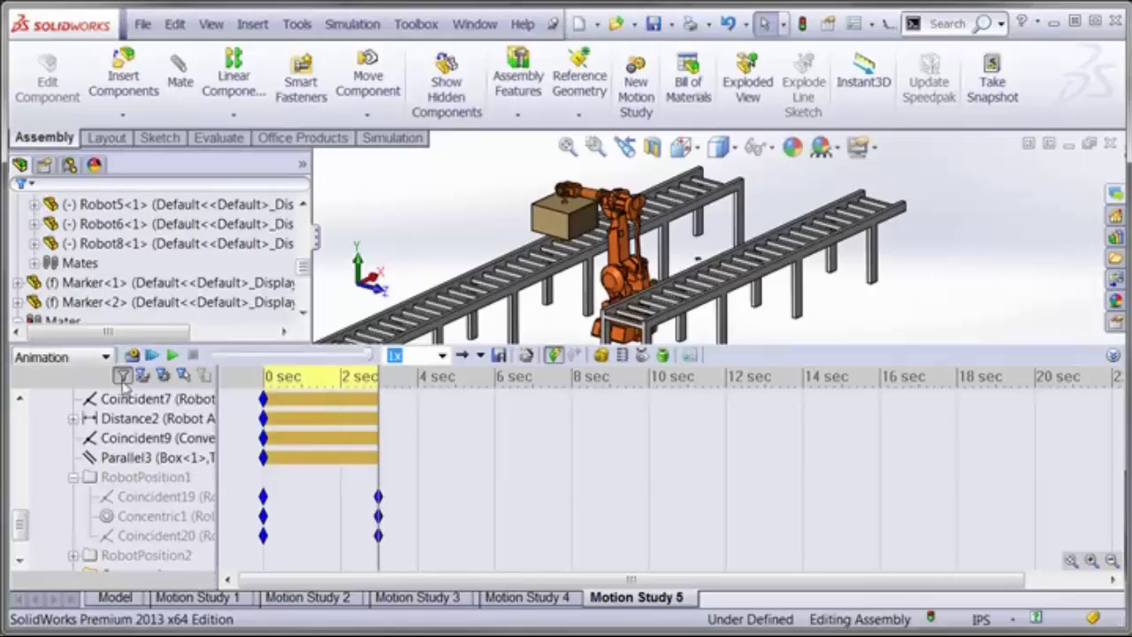
Collapse RobotPosition1 and move the time bar to 6 sec
left_click(75, 478)
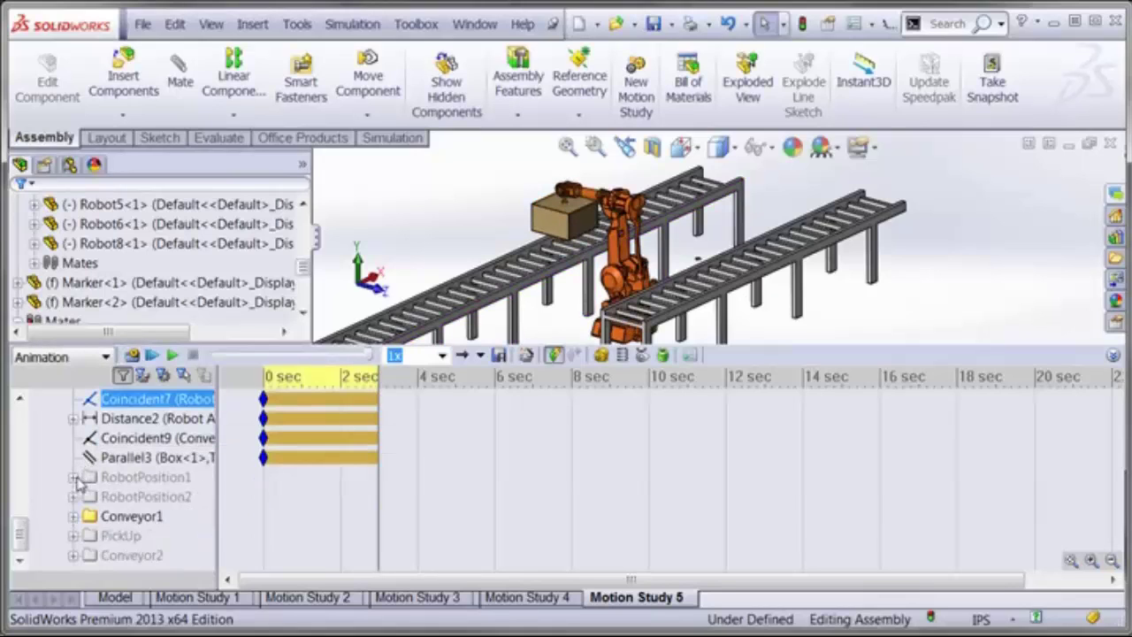
left_click(139, 498)
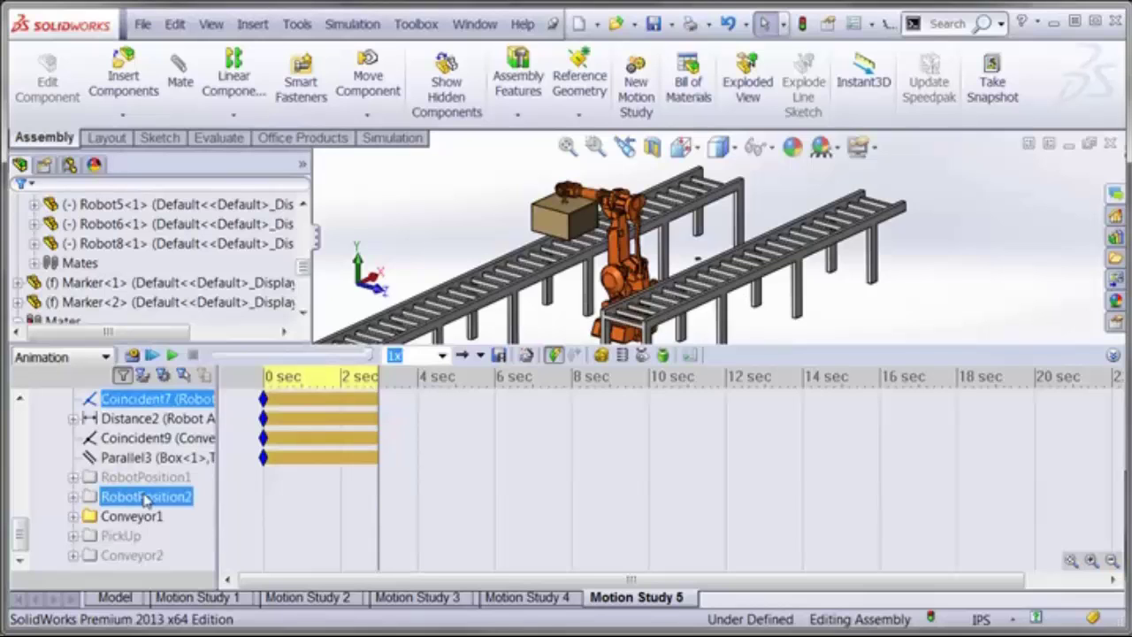
left_click(150, 418, "shift")
scroll(622, 263, "down", 3)
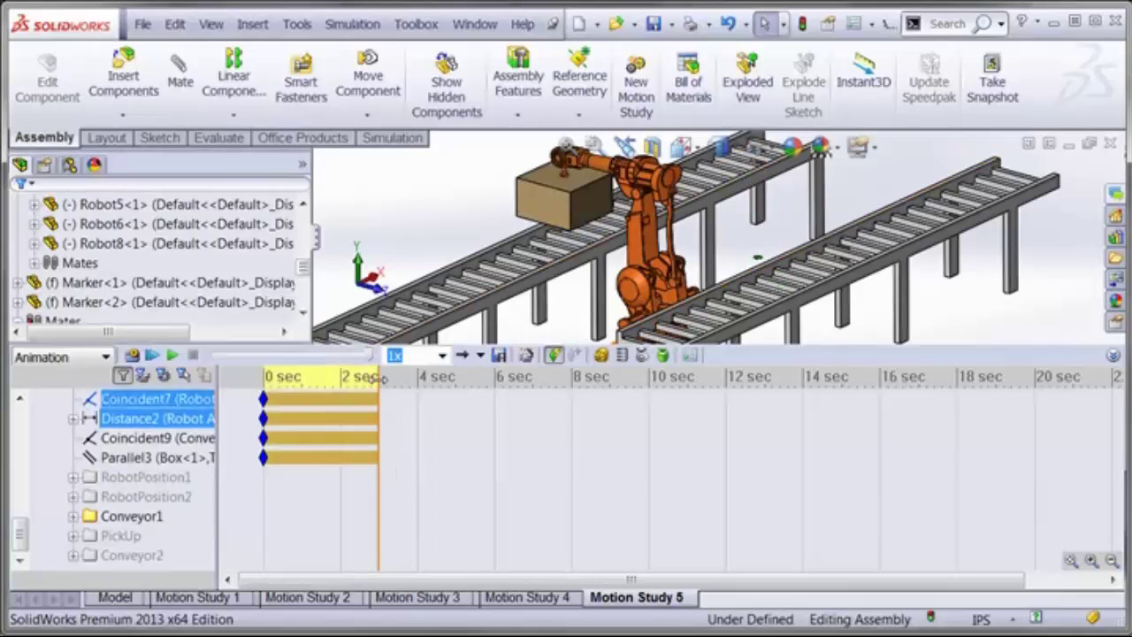
left_click_drag(381, 378, 494, 376)
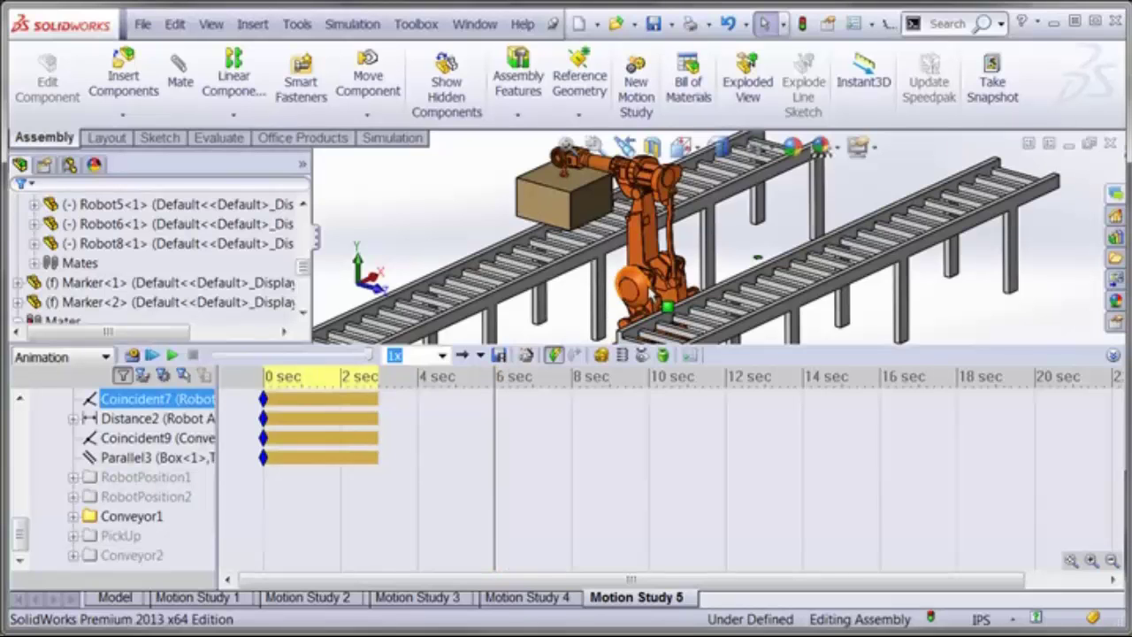
Swing Robot2 around so the box sits over the second conveyor
left_click(630, 288)
left_click_drag(630, 288, 681, 283)
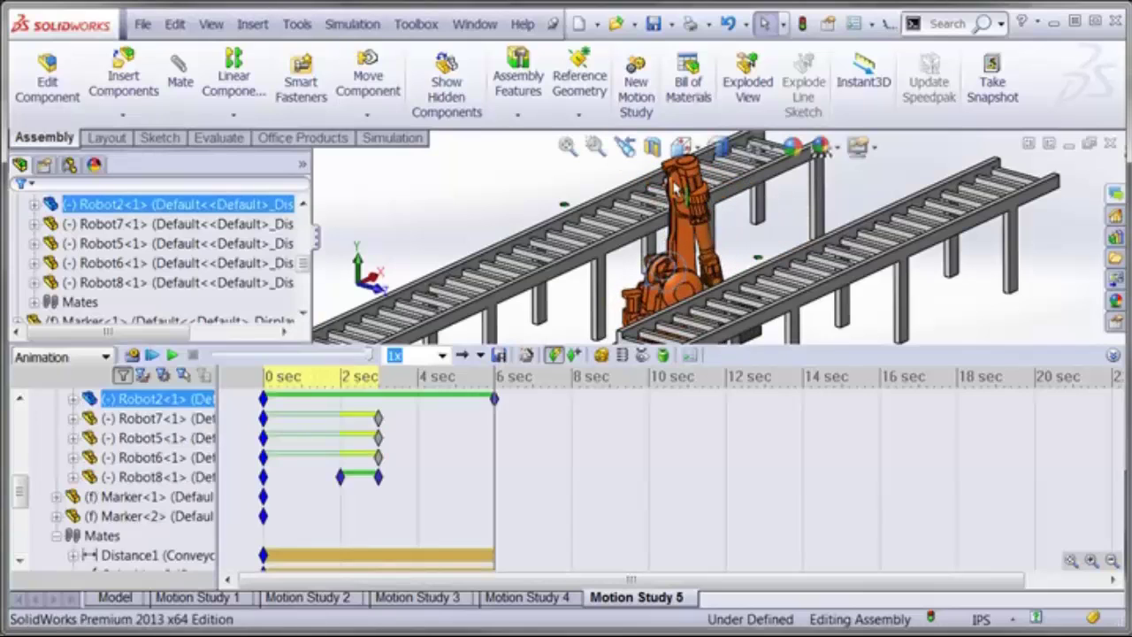
left_click_drag(699, 221, 677, 217)
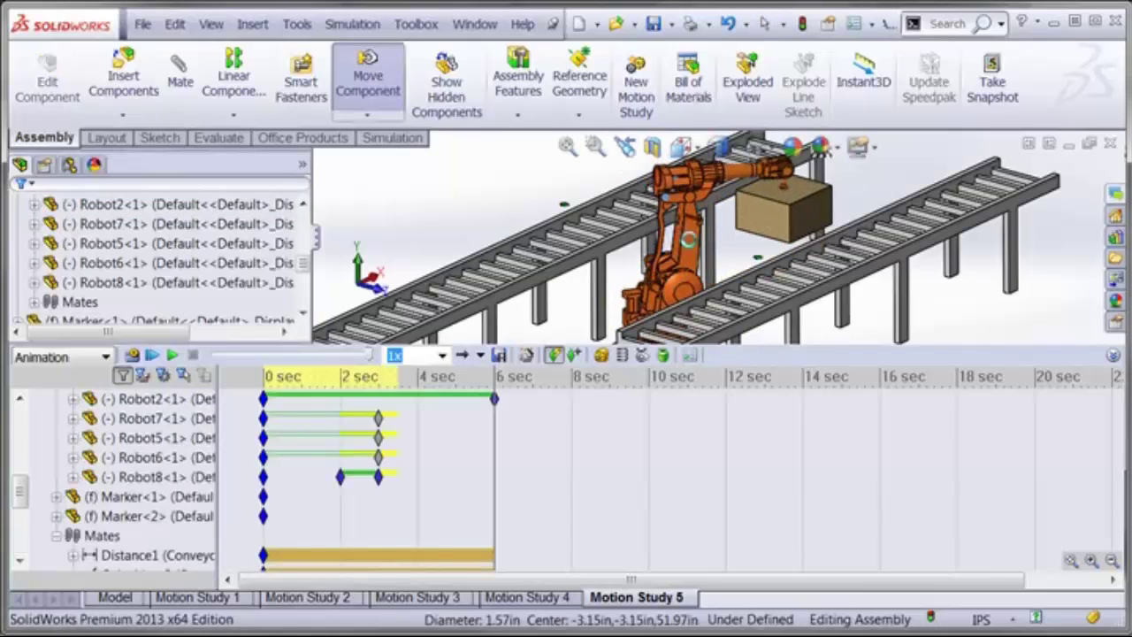
left_click_drag(693, 288, 573, 329)
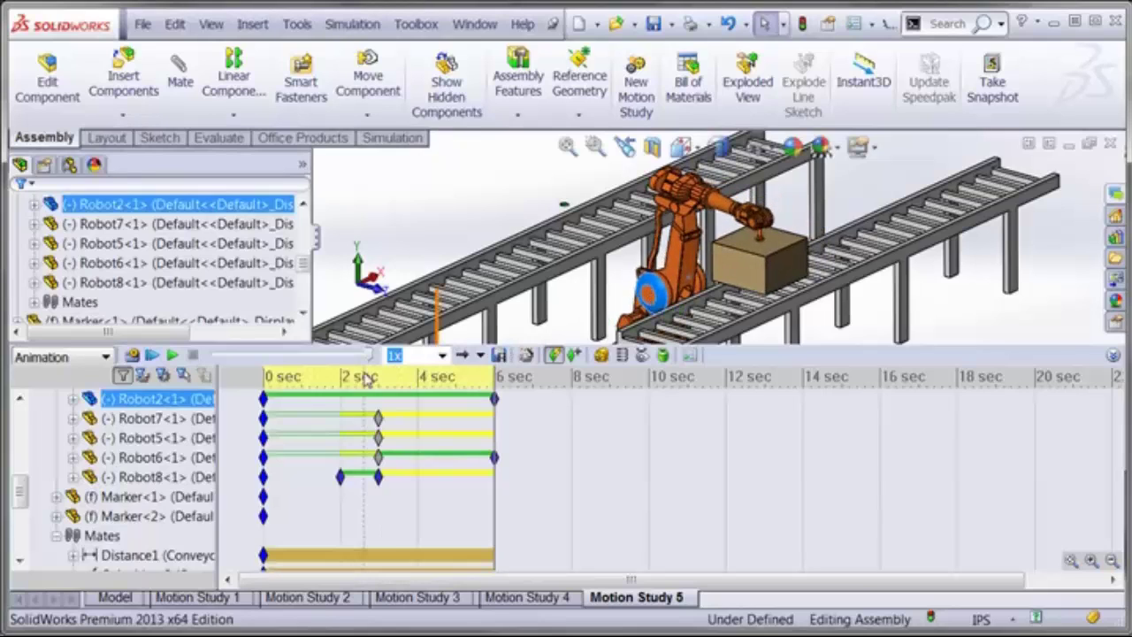
Unsuppress the RobotPosition2 mate group
left_click_drag(21, 488, 21, 537)
left_click(115, 500)
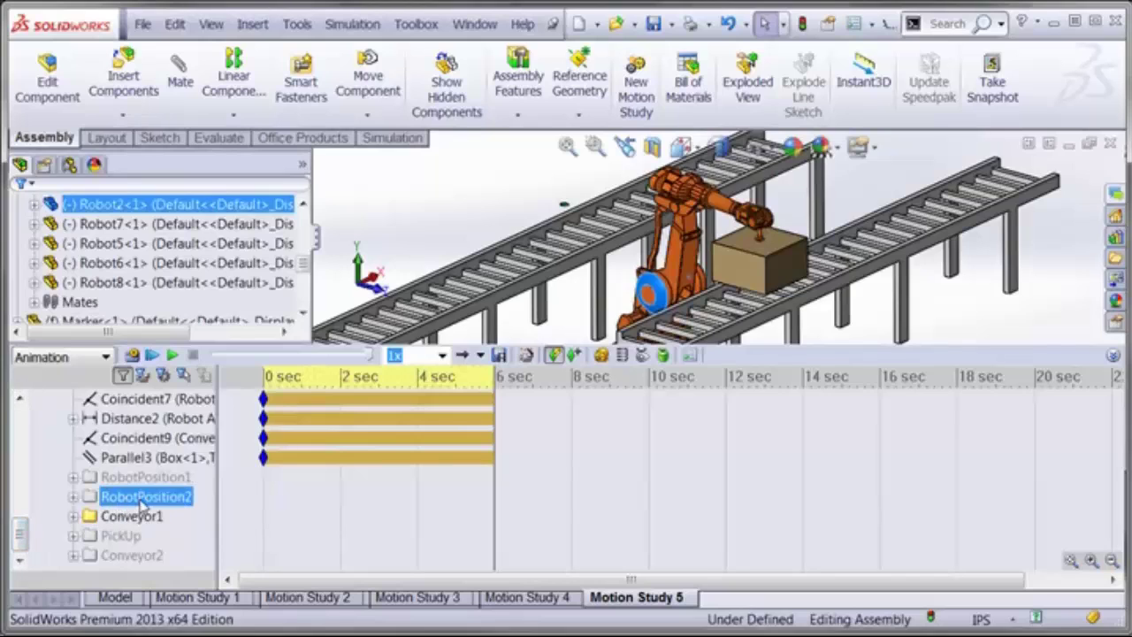
right_click(140, 503)
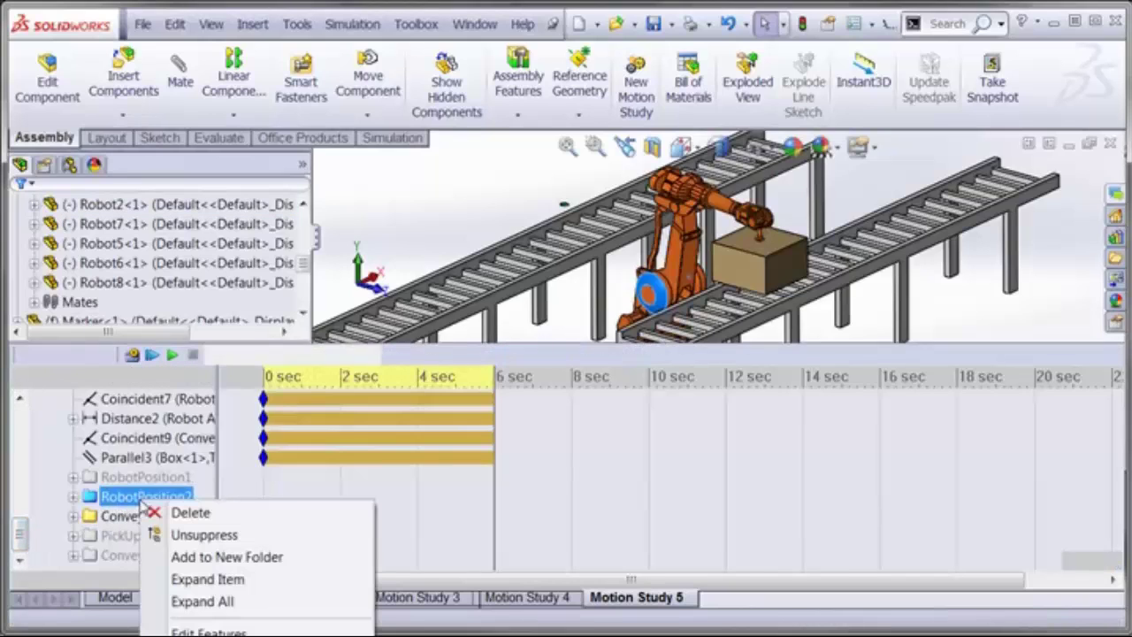
left_click(180, 535)
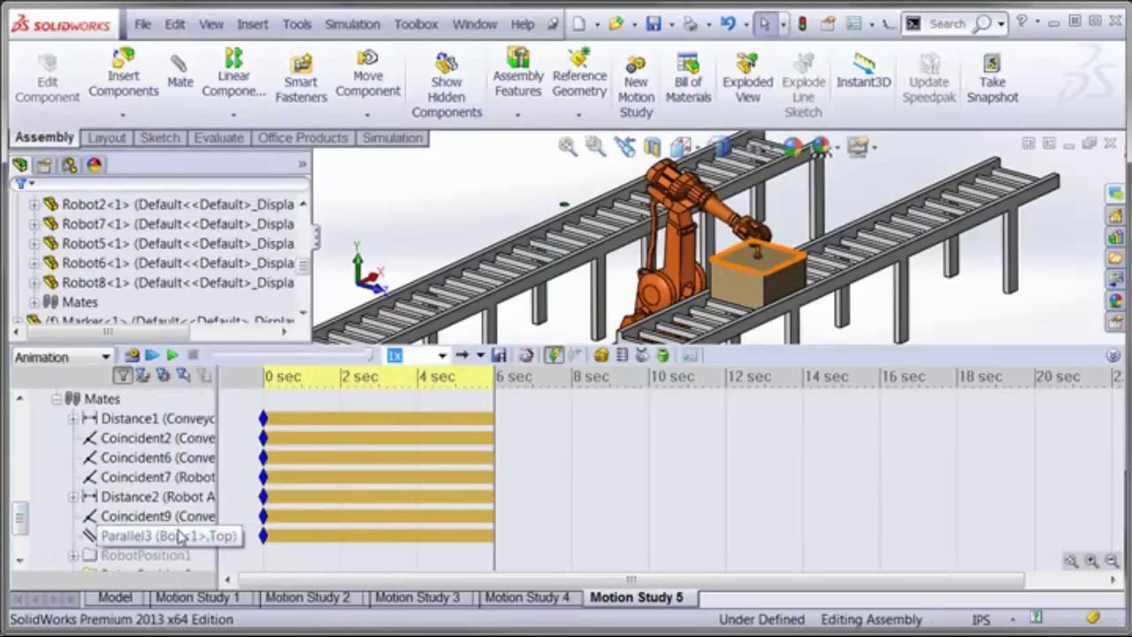
left_click_drag(20, 517, 22, 537)
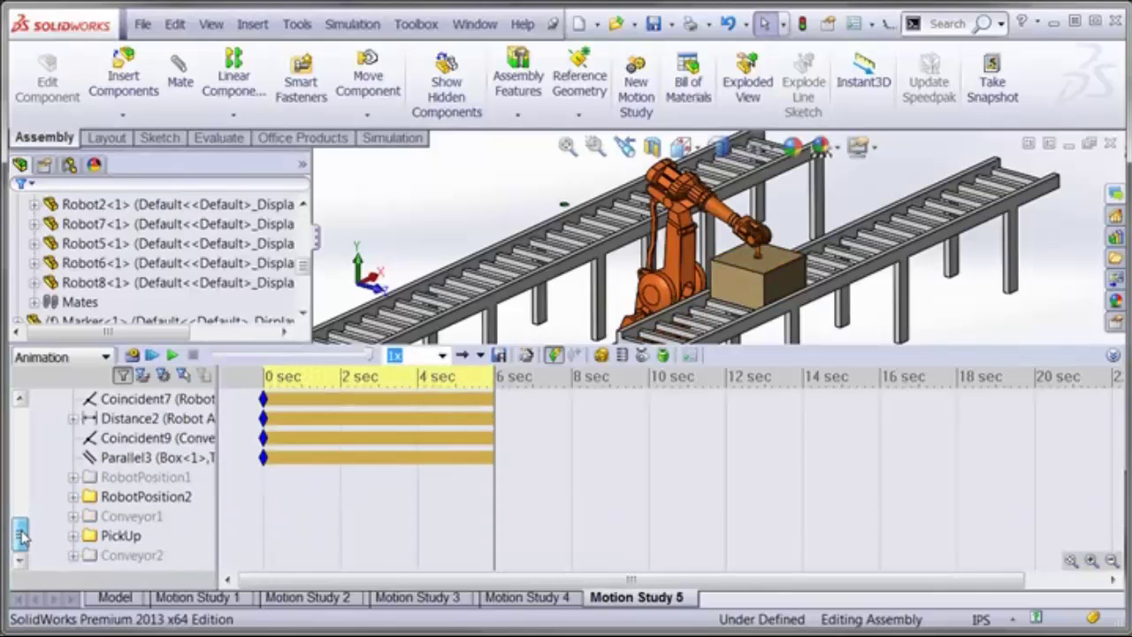
left_click(132, 498)
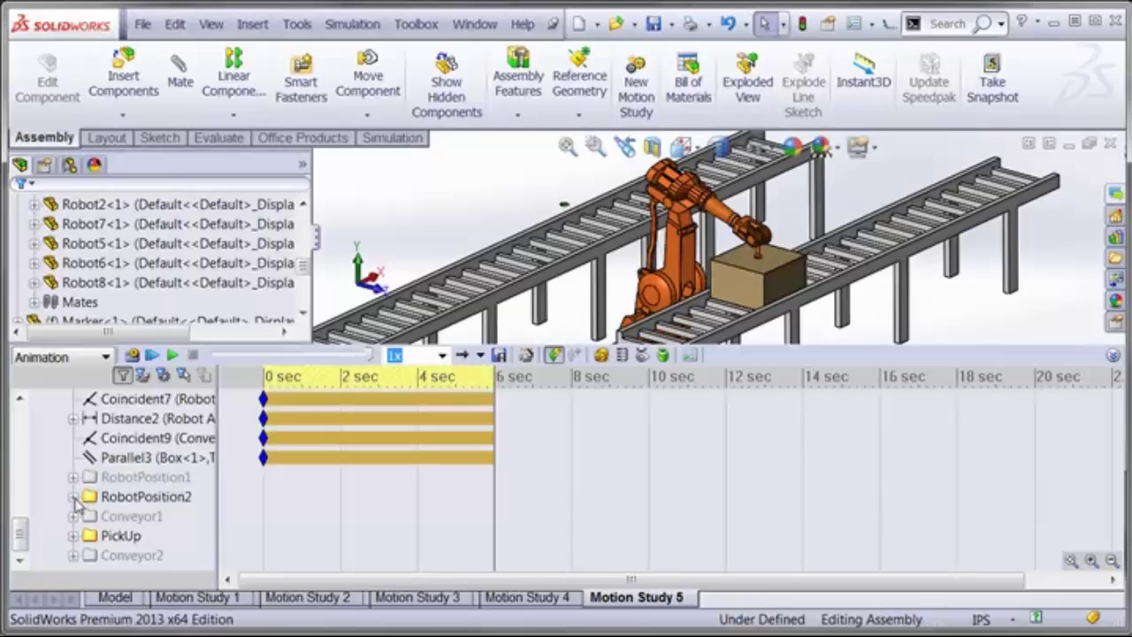
Suppress the Coincident23 mate inside RobotPosition2
left_click(150, 399)
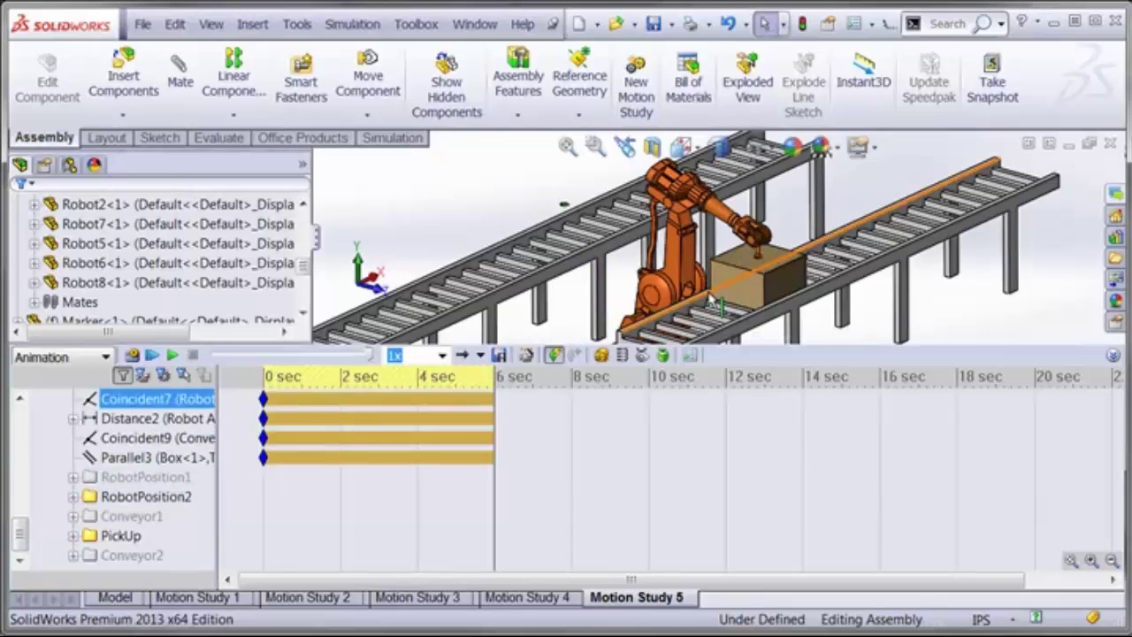
left_click(132, 496)
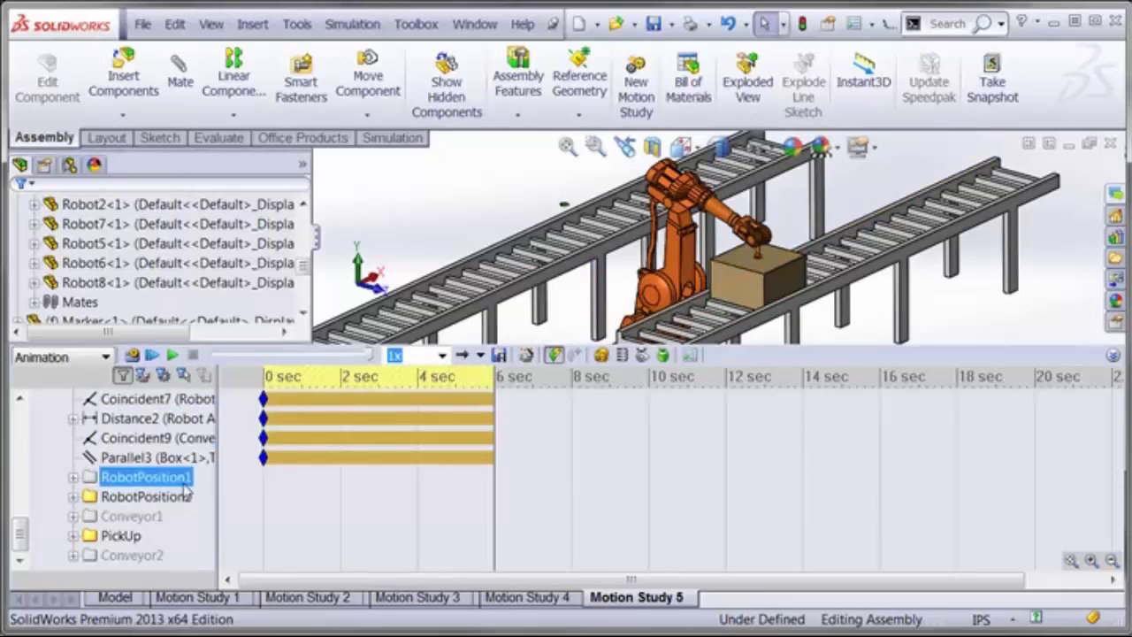
left_click(74, 498)
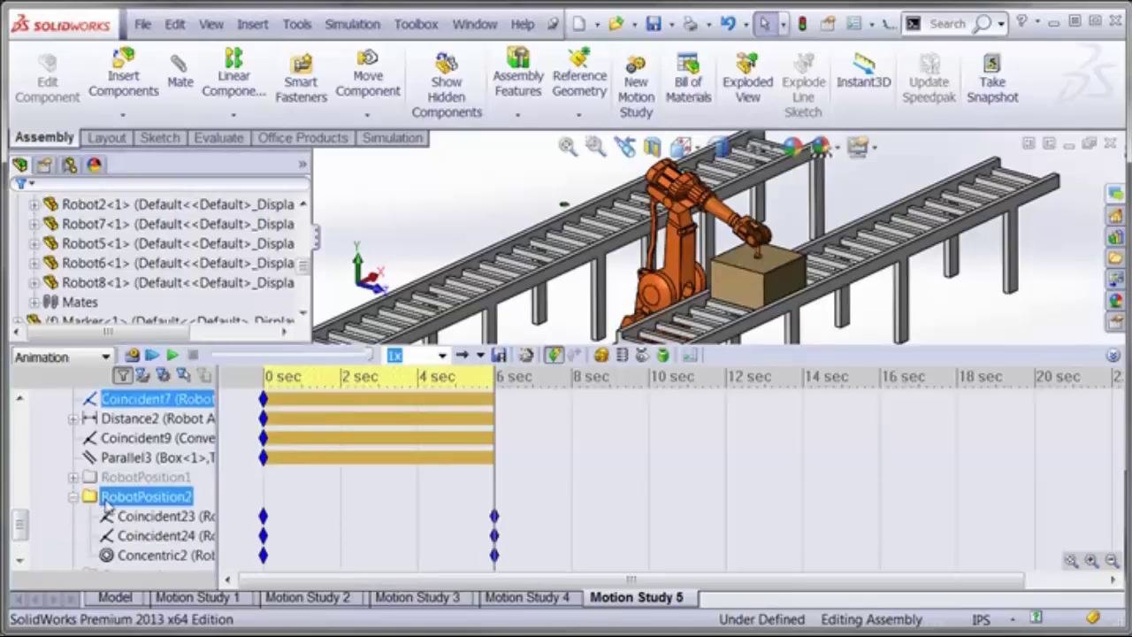
left_click(132, 516)
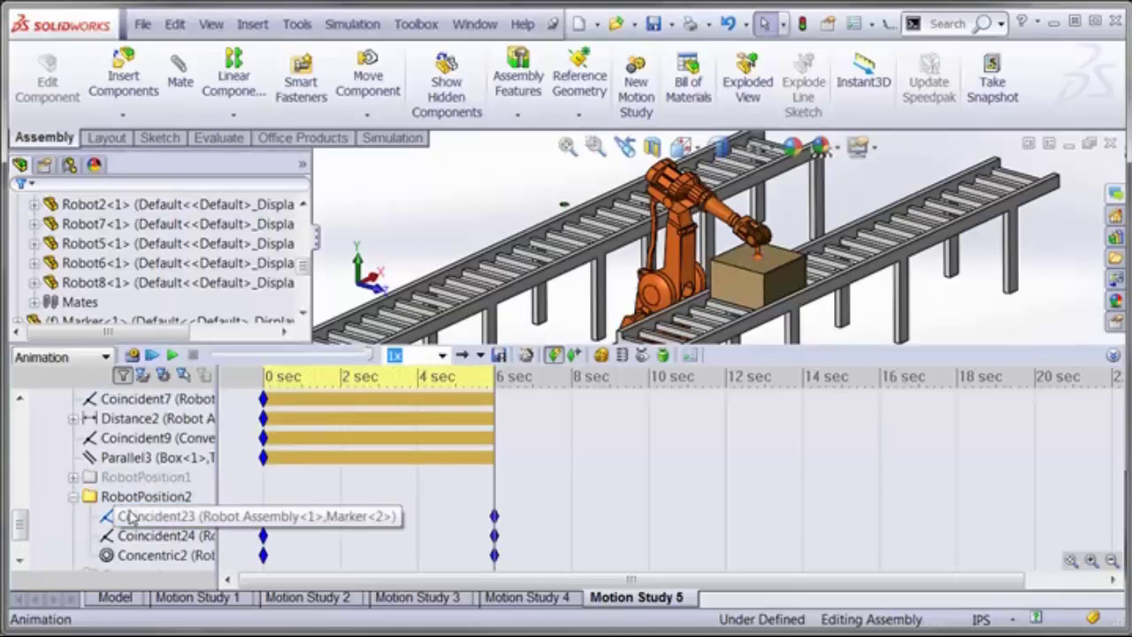
right_click(144, 520)
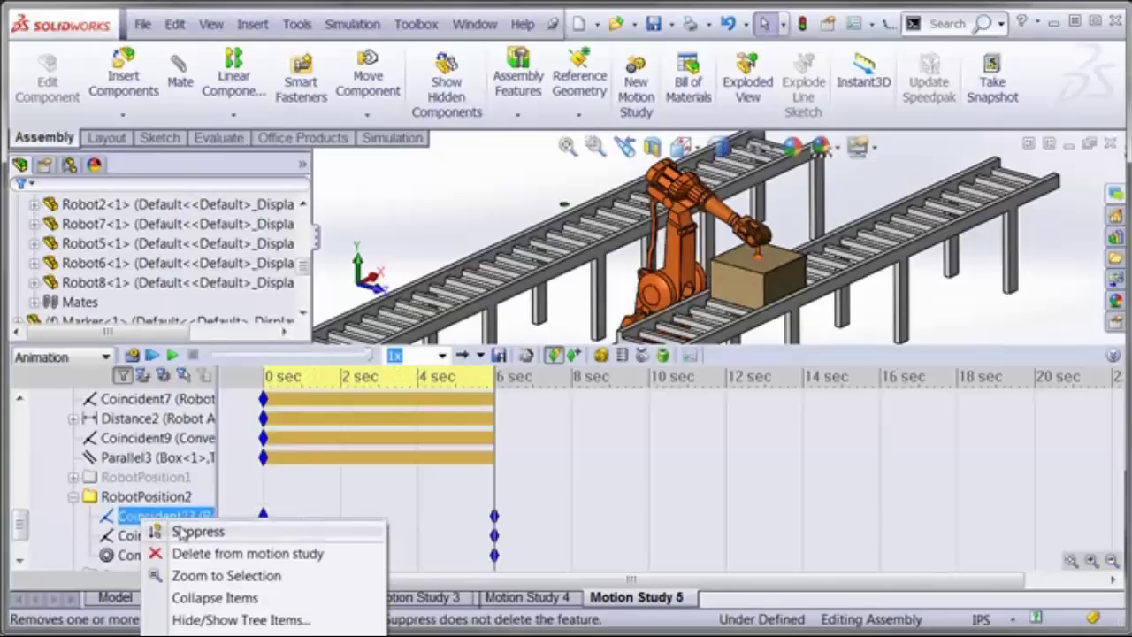
left_click(182, 531)
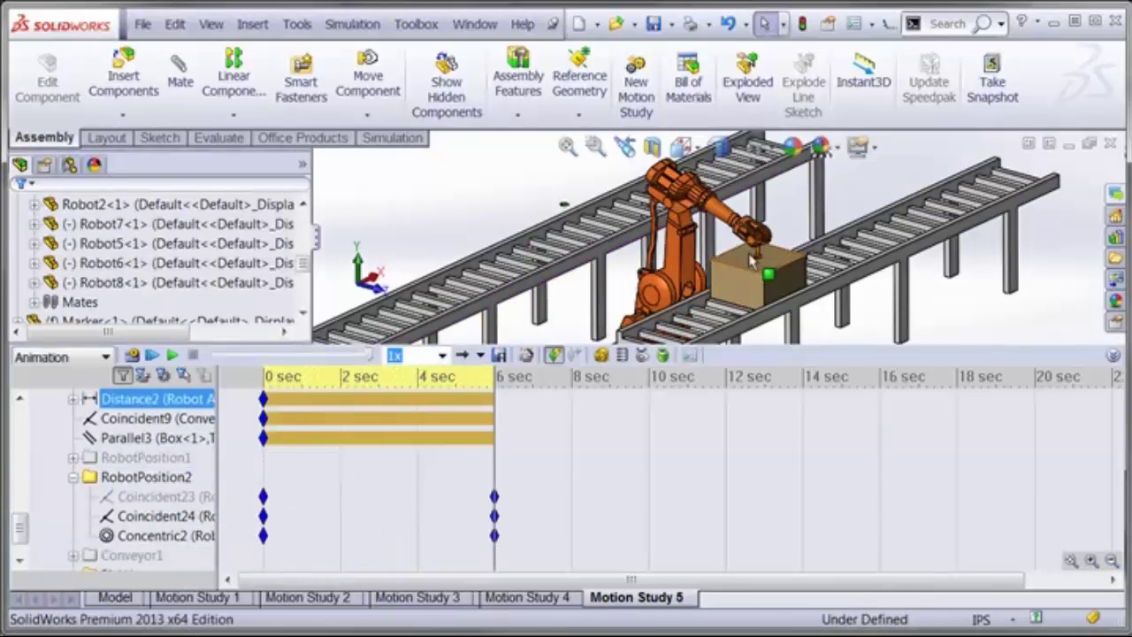
Move the robot arm into a new pose above the box and check Coincident23
scroll(769, 256, "down", 2)
scroll(769, 256, "down", 2)
scroll(769, 256, "down", 1)
left_click_drag(750, 252, 736, 216)
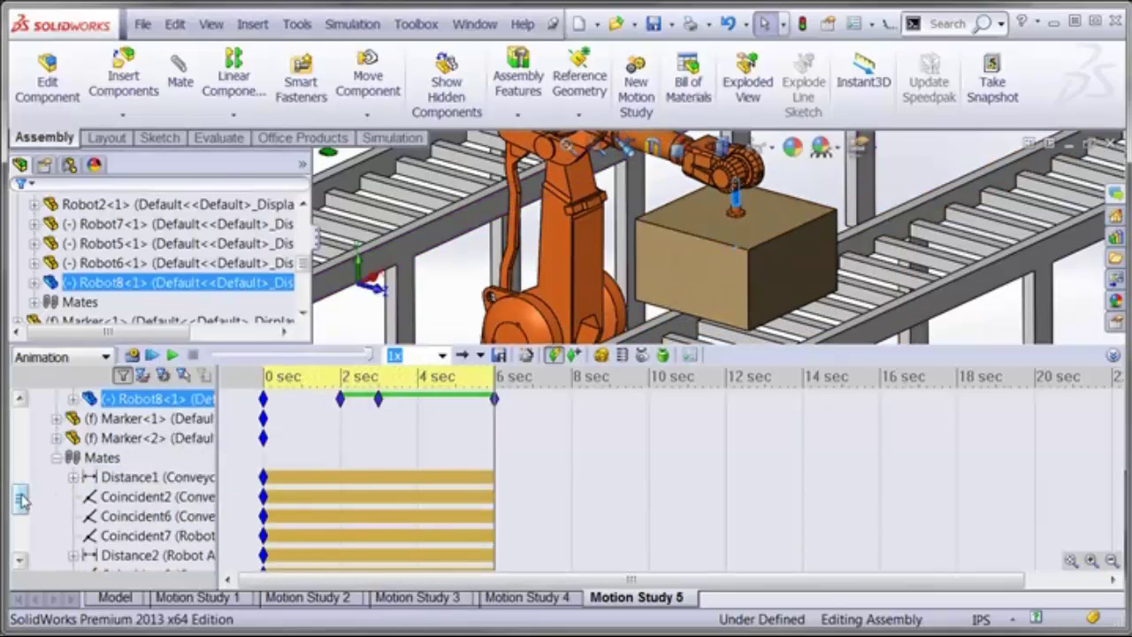
left_click_drag(21, 500, 21, 537)
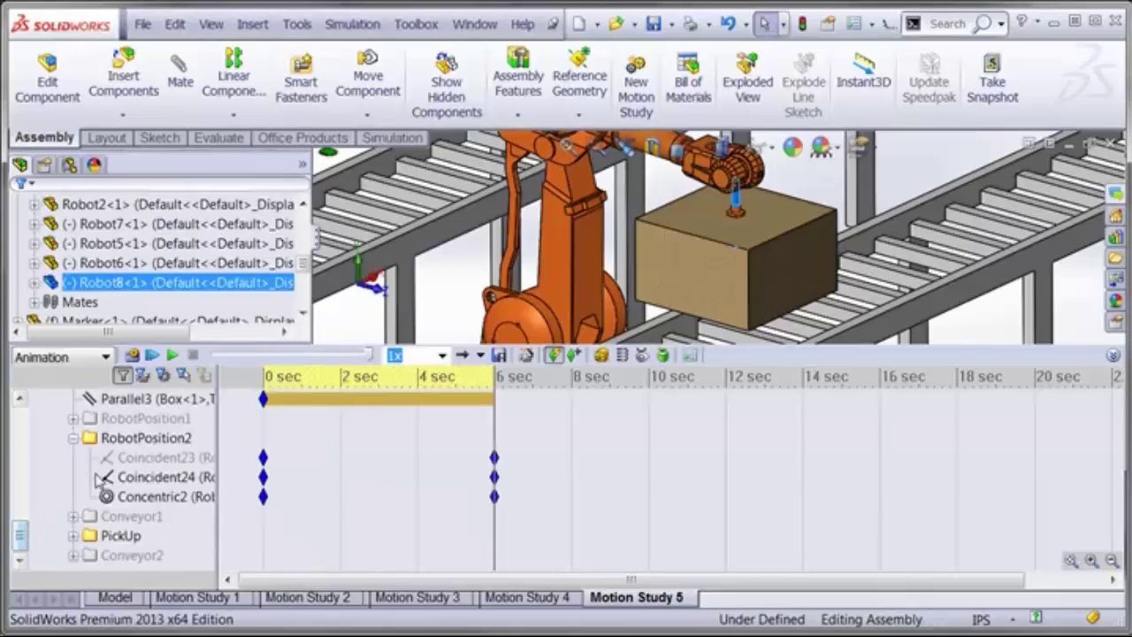
left_click(112, 442)
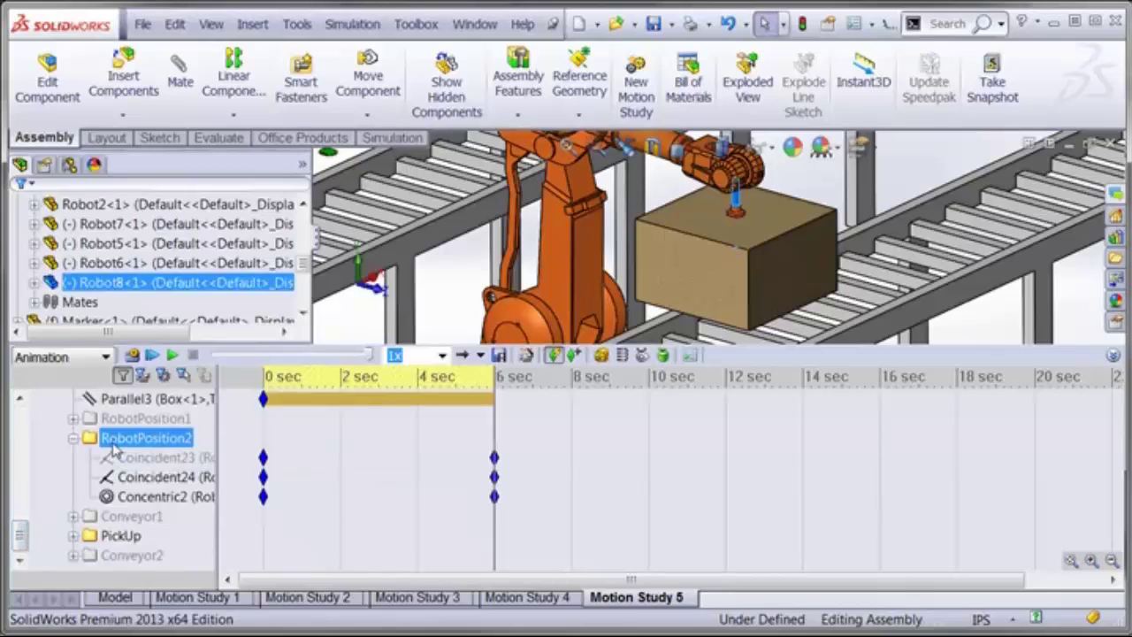
left_click(158, 456)
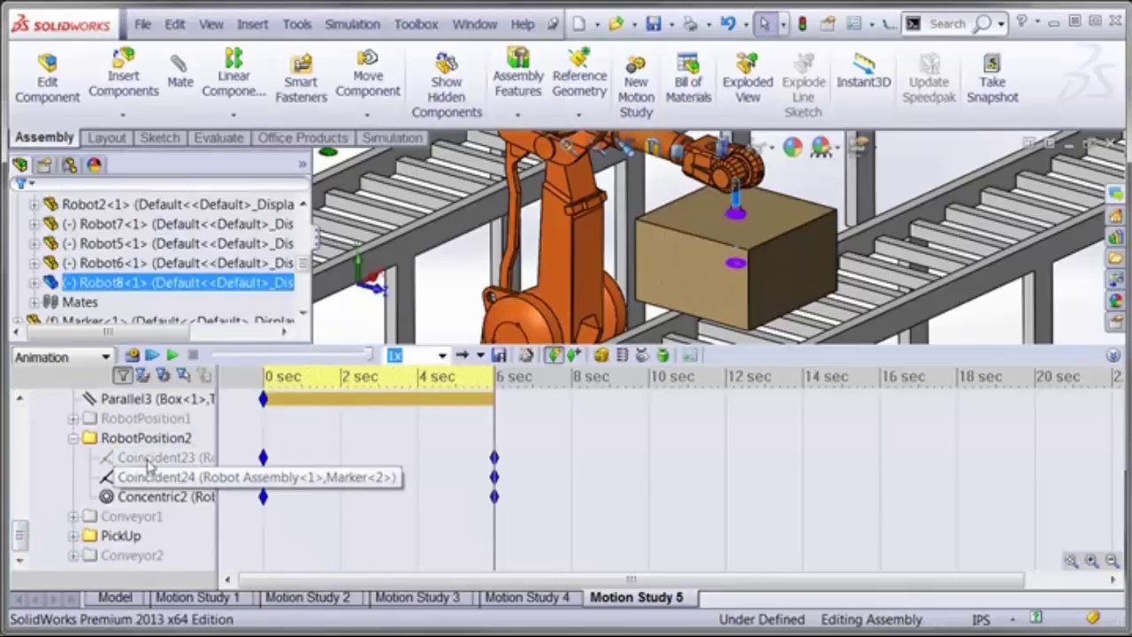
Replace Robot8's 6 sec key with the robot's current repositioned pose
left_click_drag(19, 531, 21, 489)
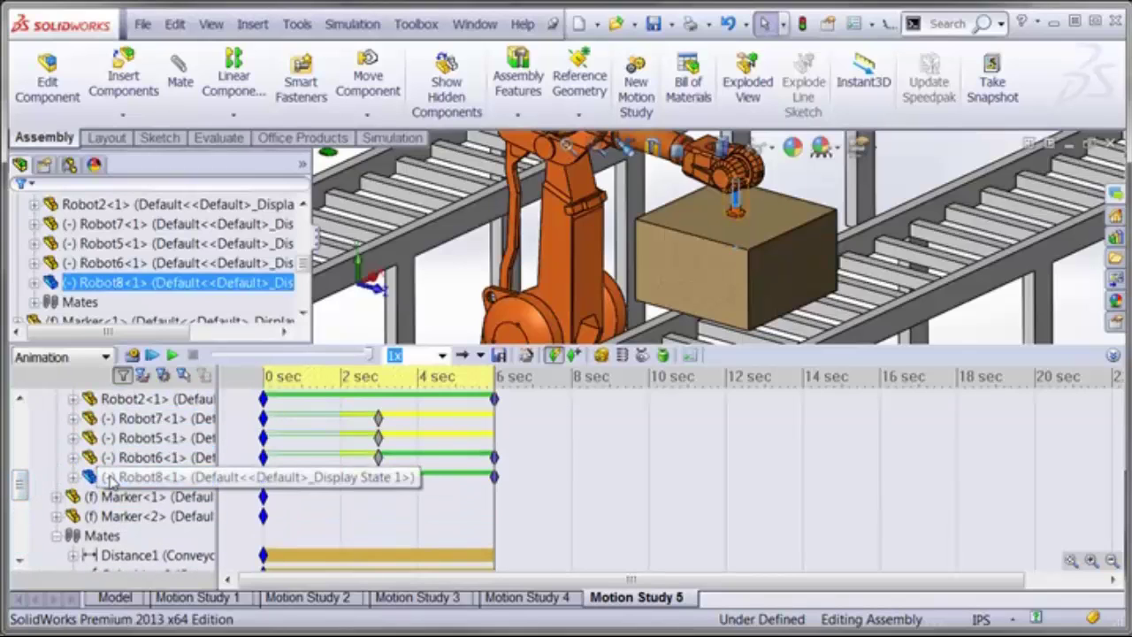
right_click(493, 478)
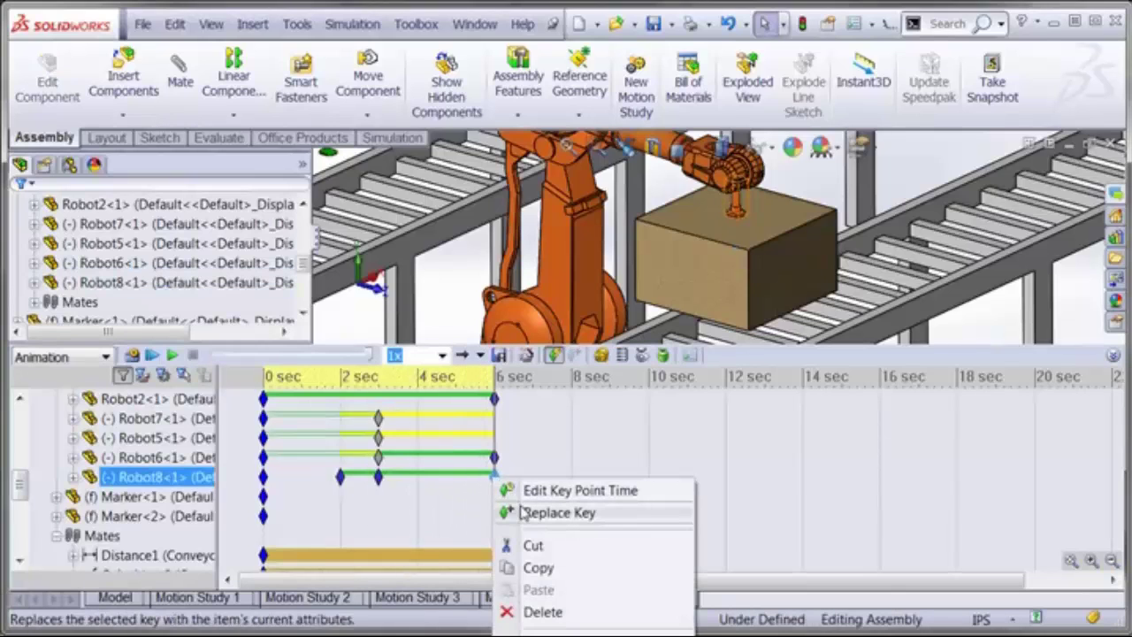
left_click(528, 514)
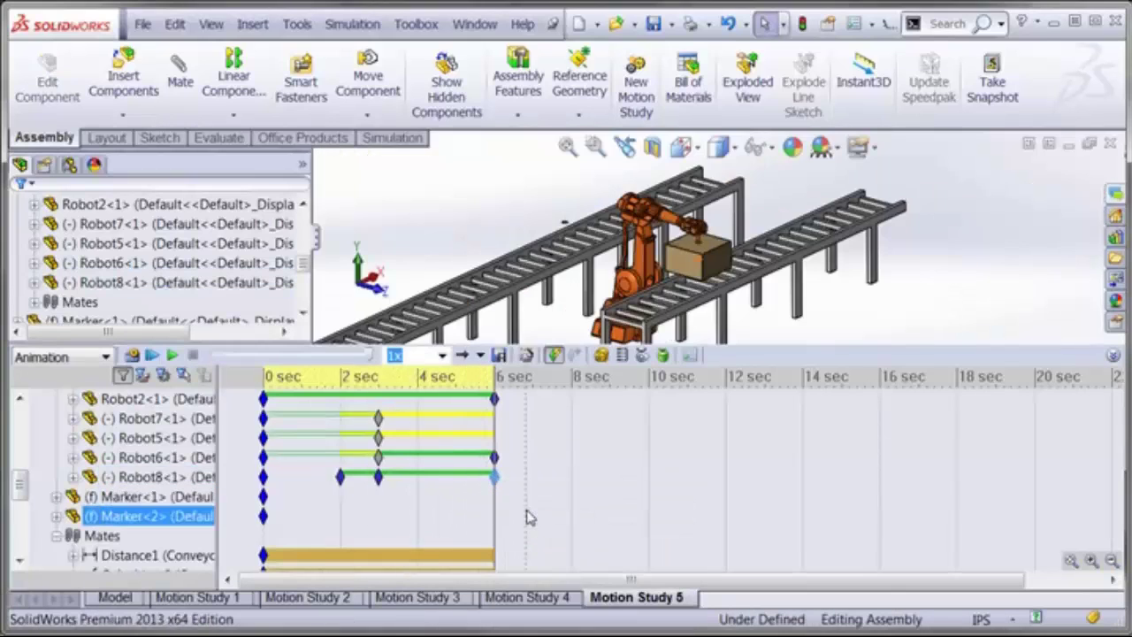
scroll(518, 487, "up", 1)
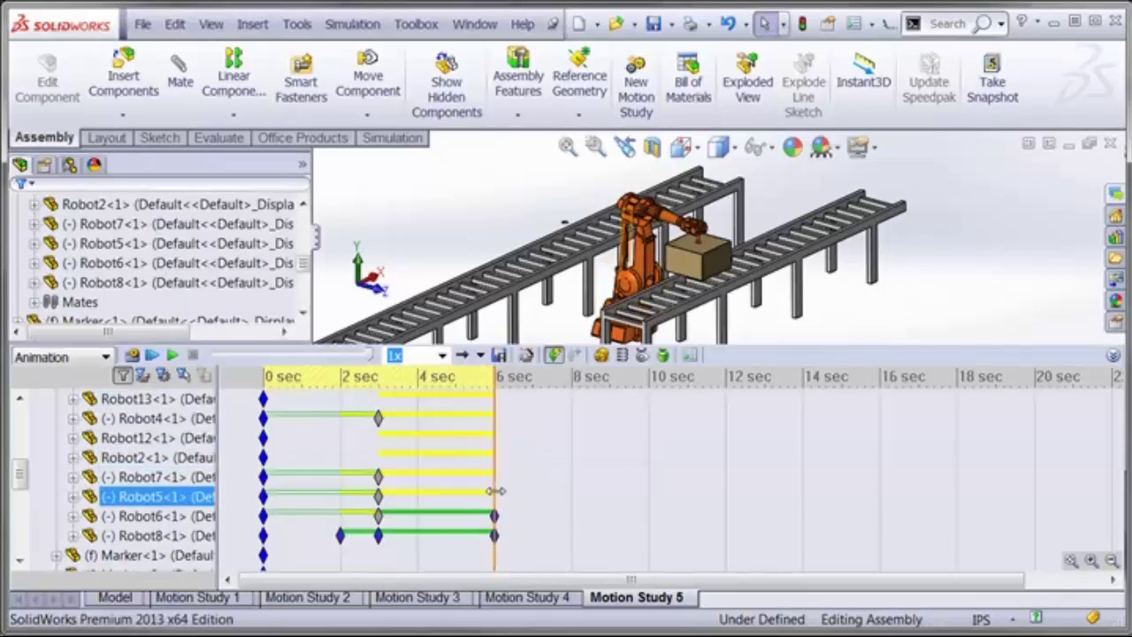
scroll(496, 522, "up", 1)
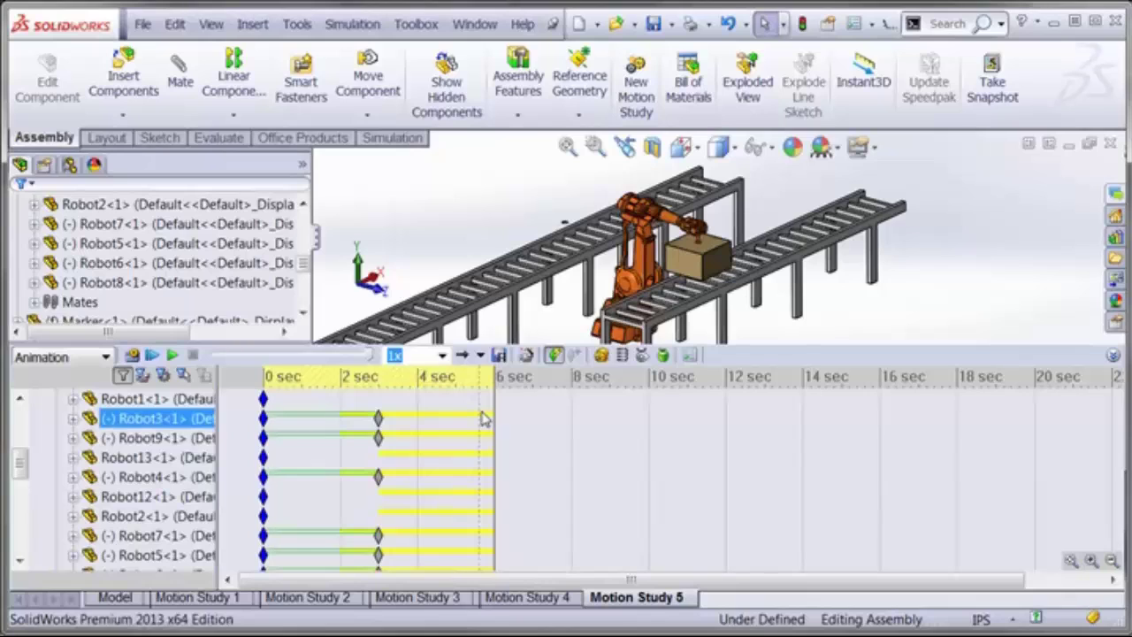
scroll(484, 418, "down", 1)
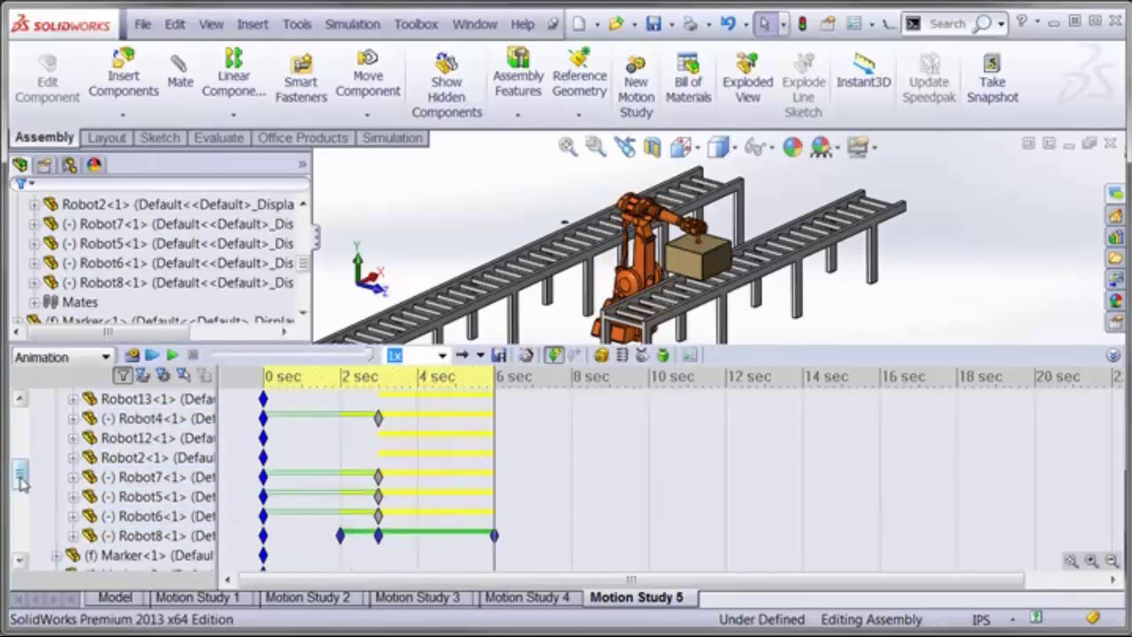
left_click_drag(20, 478, 25, 550)
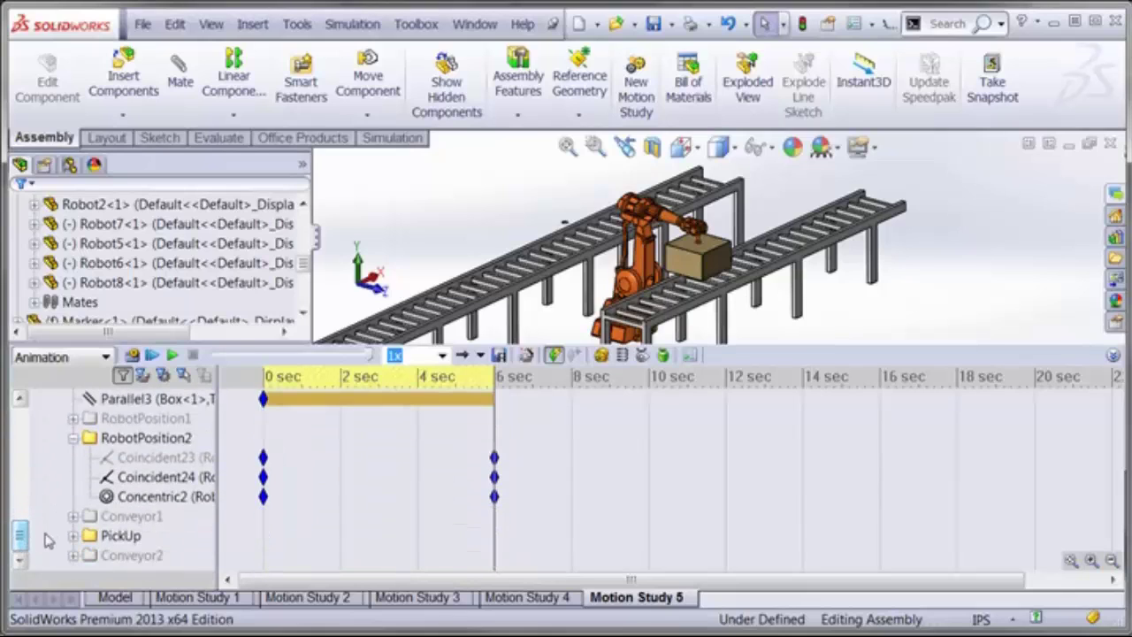
Suppress and collapse the RobotPosition2 mate group, then recalculate the study
left_click(130, 441)
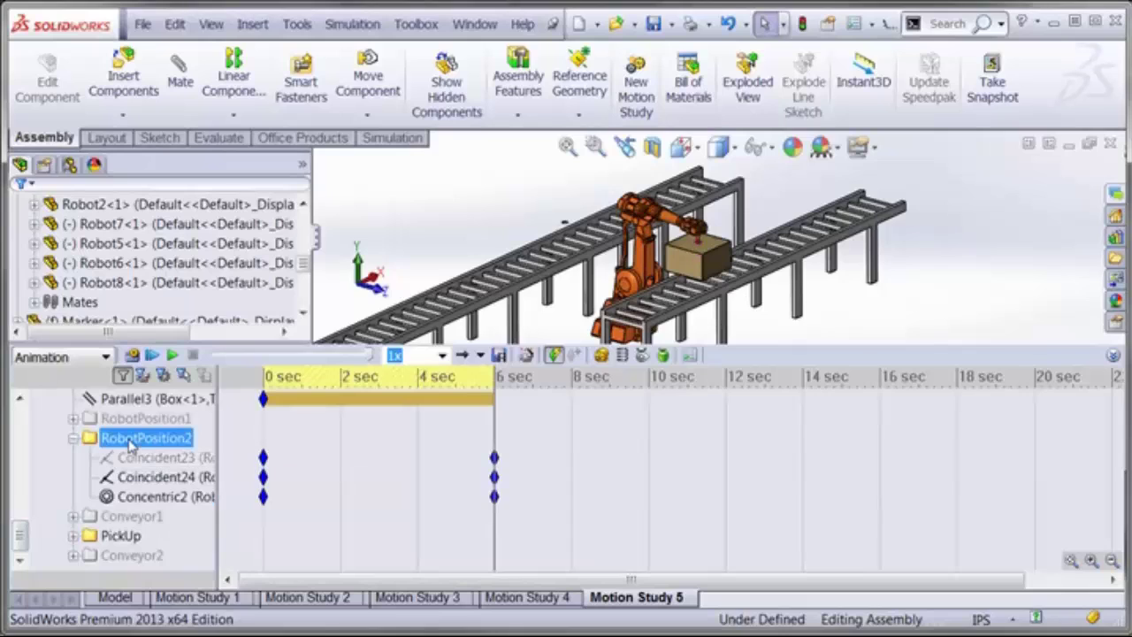
right_click(130, 440)
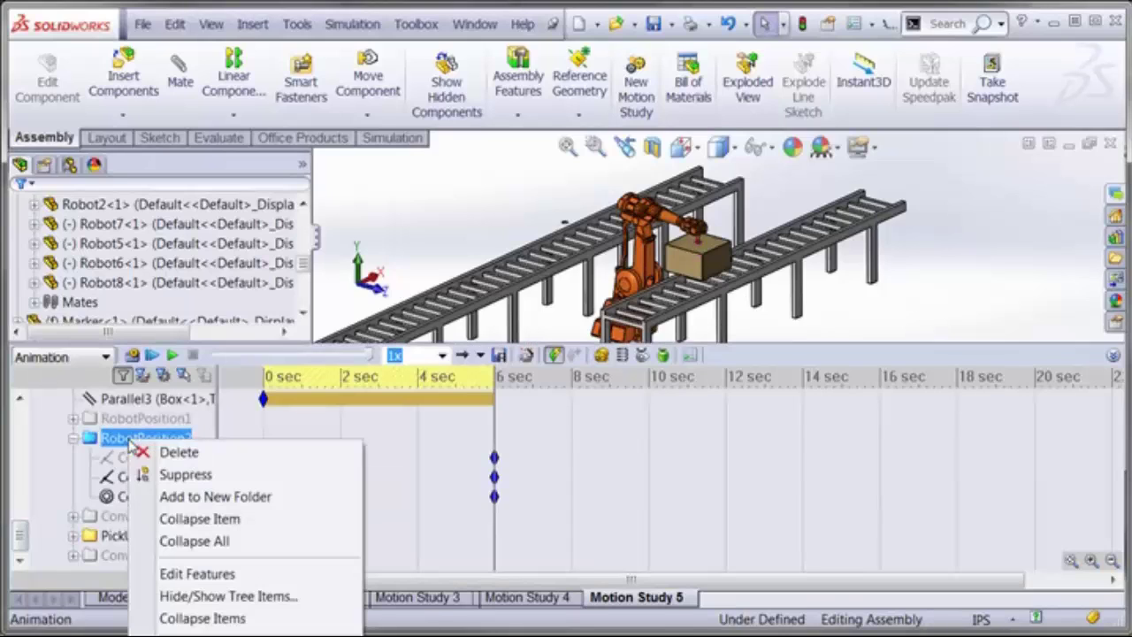
left_click(172, 475)
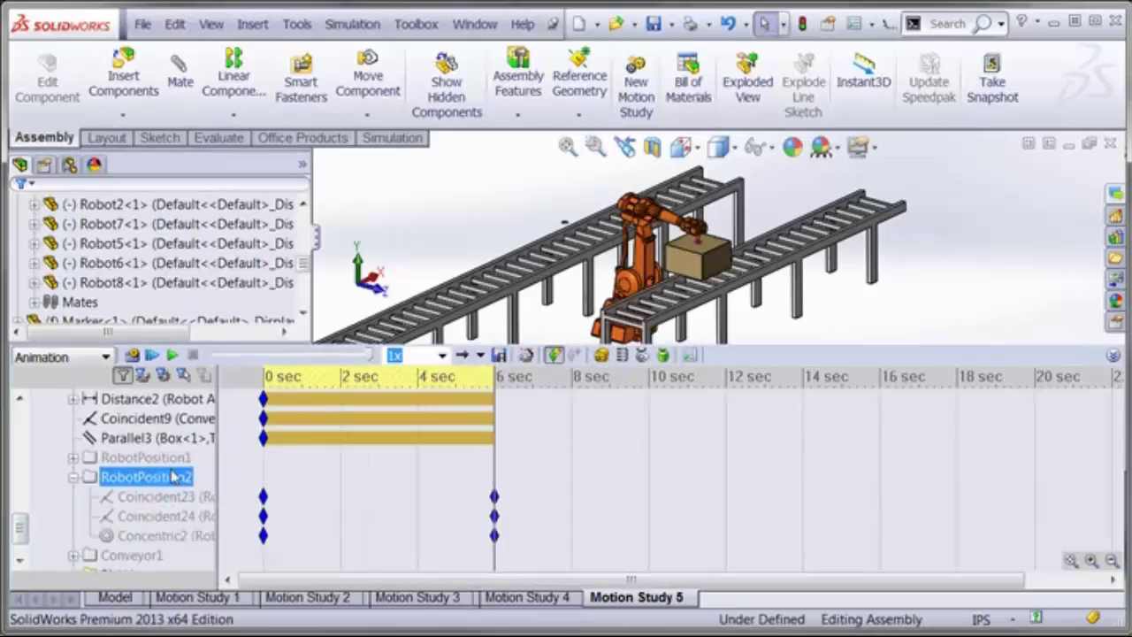
left_click(73, 478)
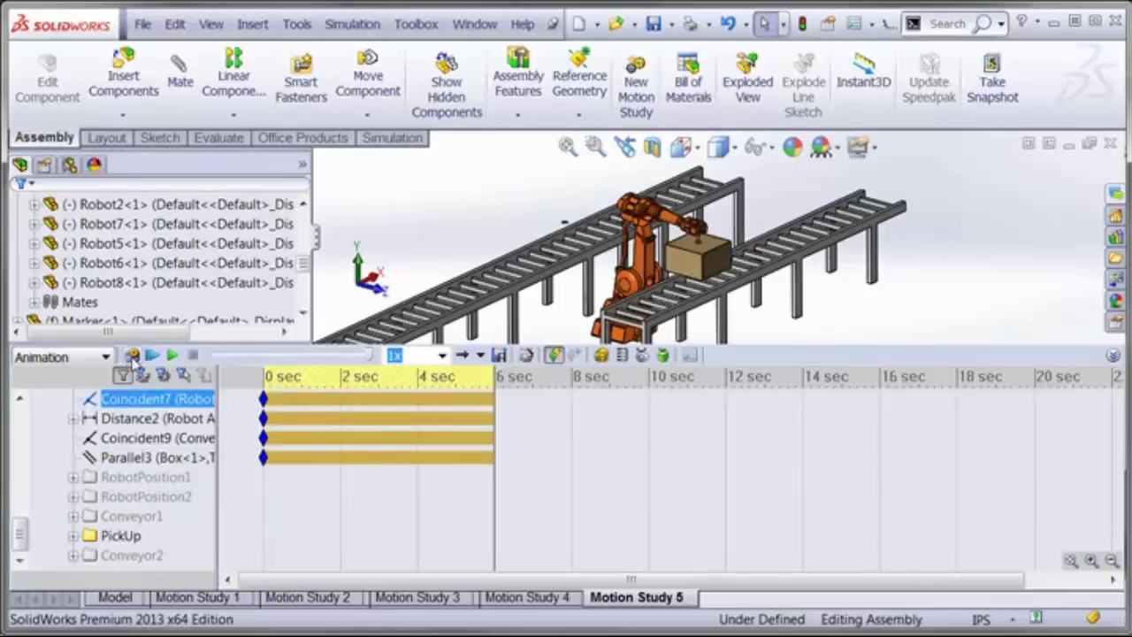
left_click(133, 355)
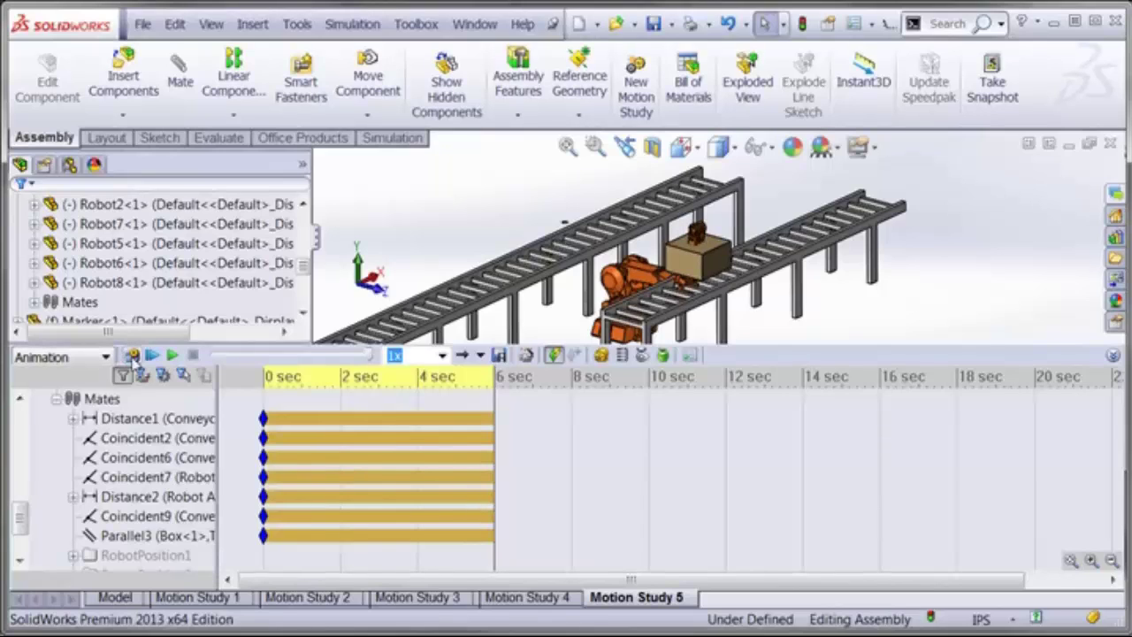
left_click_drag(20, 518, 22, 535)
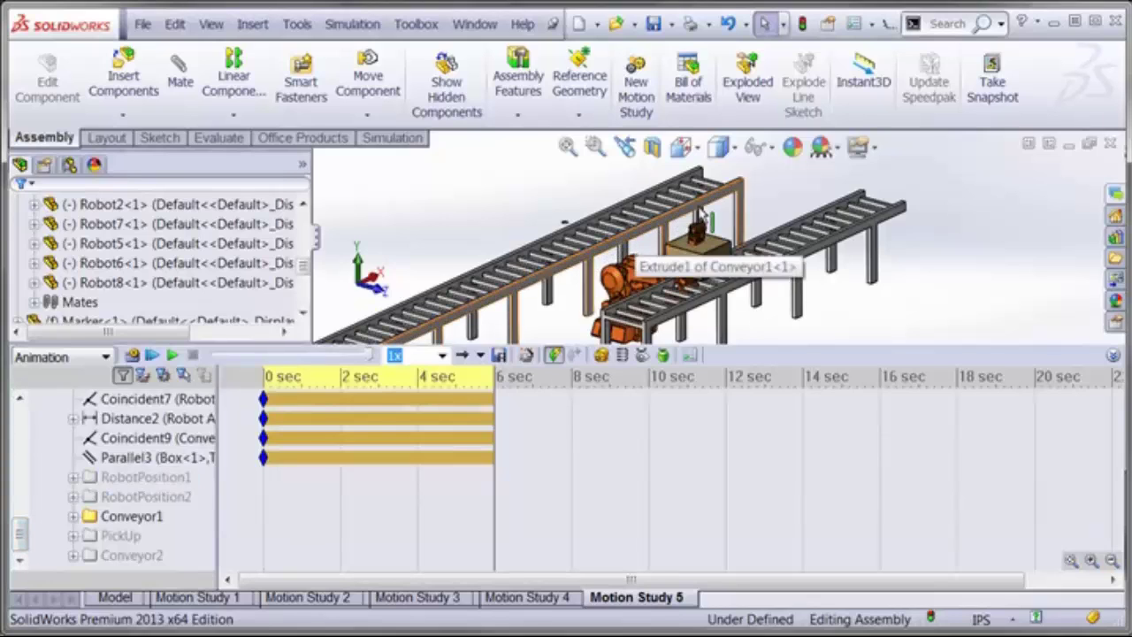
scroll(690, 217, "down", 3)
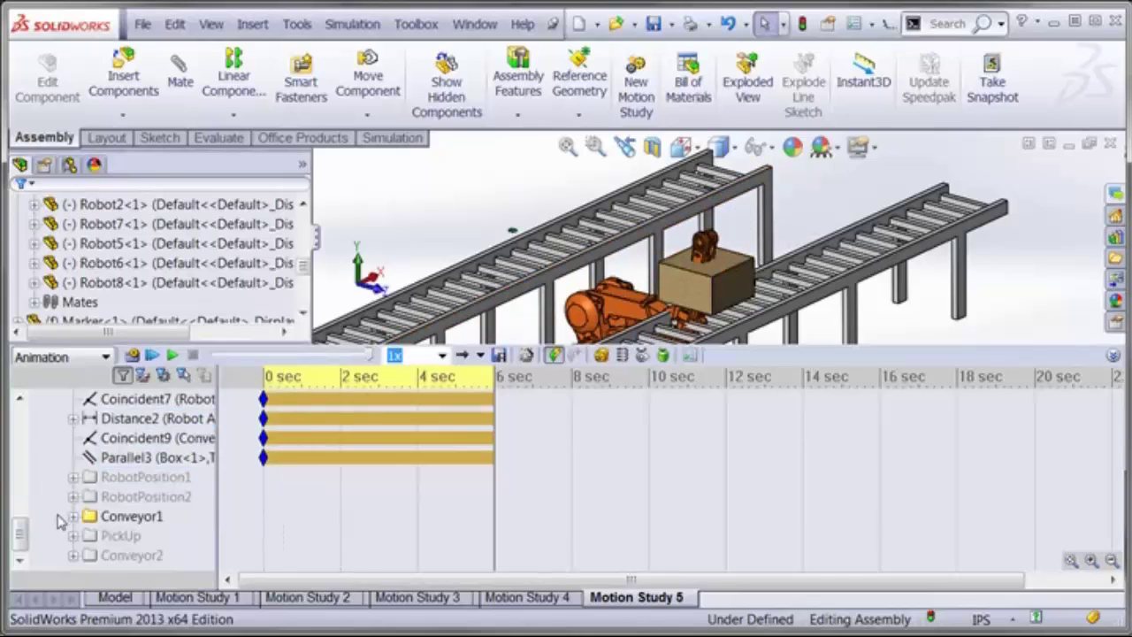
left_click_drag(22, 537, 25, 491)
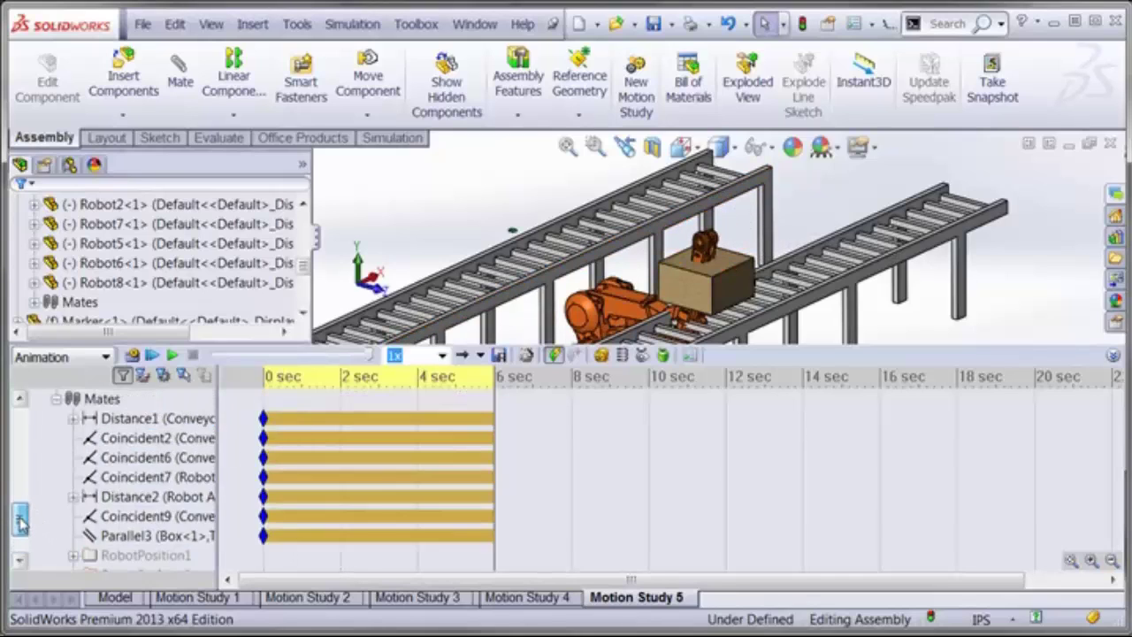
At about 4.5 sec, swing Robot2 into a new pose
left_click(381, 378)
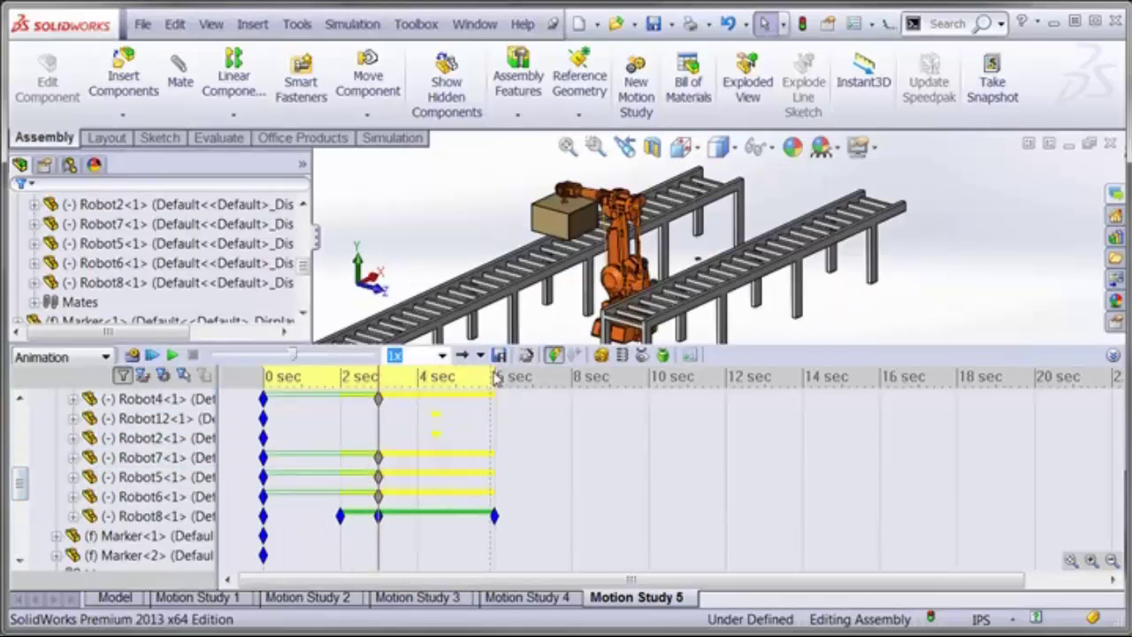
left_click(498, 379)
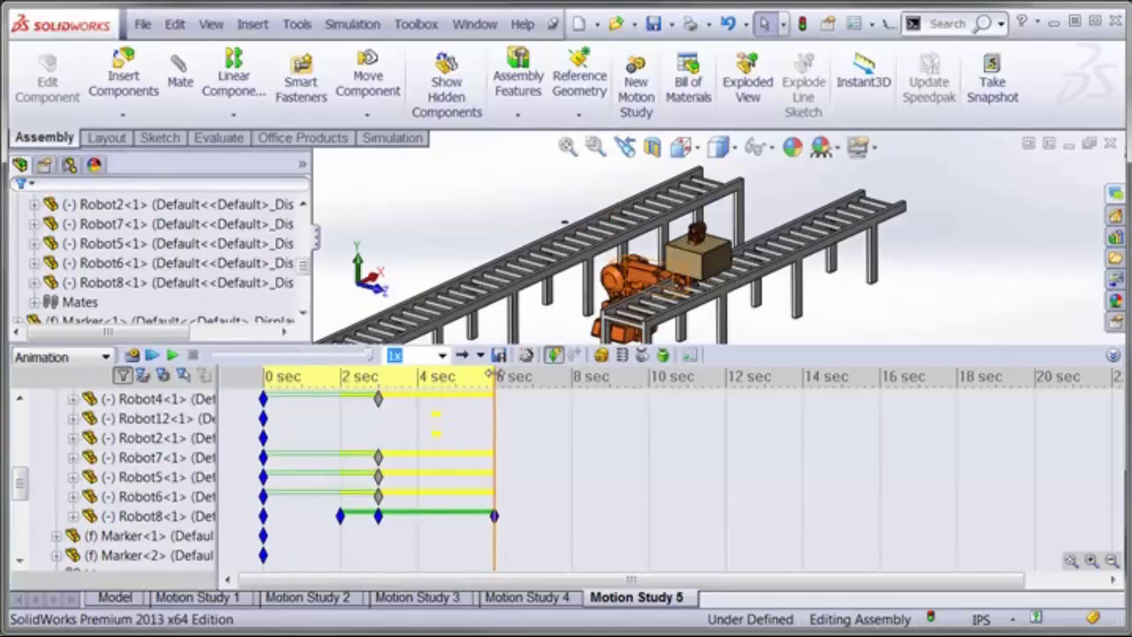
left_click(437, 376)
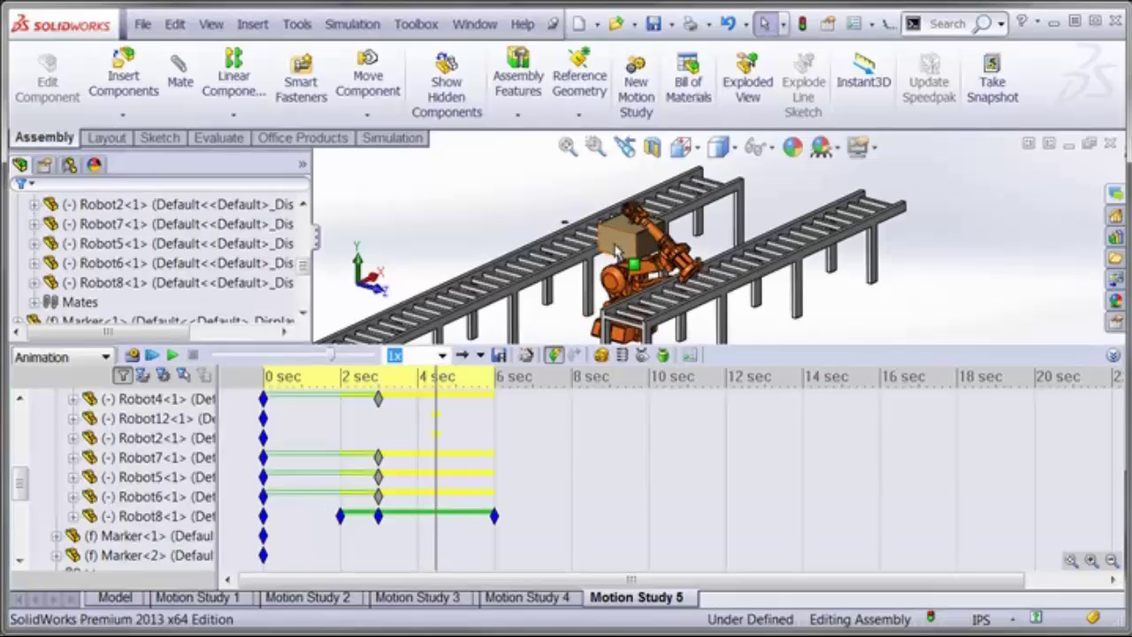
scroll(637, 305, "down", 3)
left_click(639, 309)
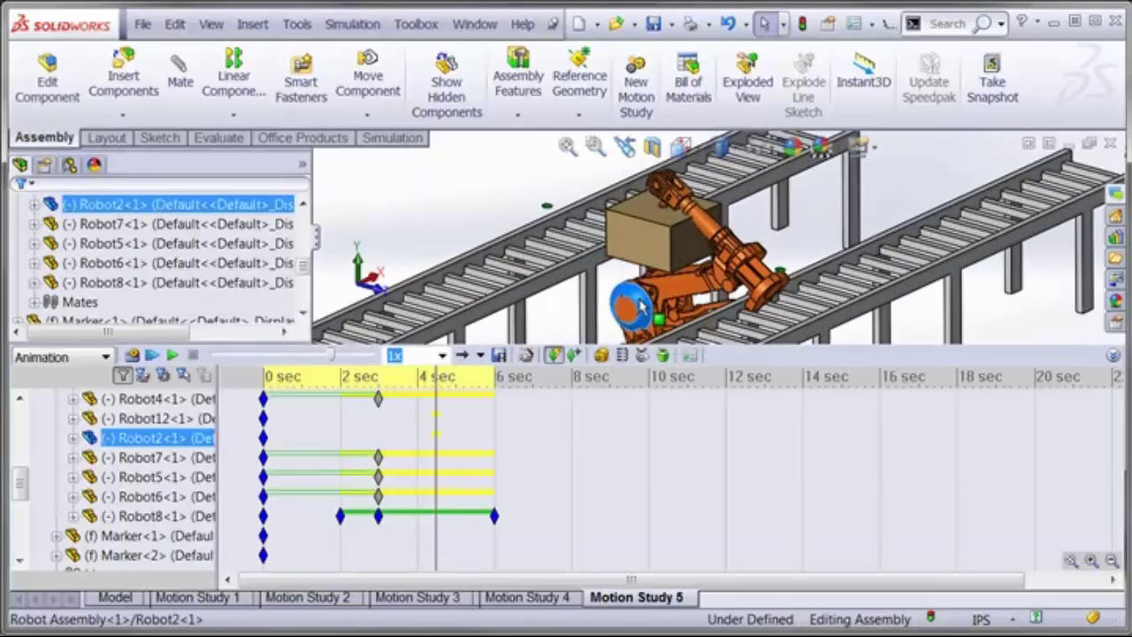
mouse_move(638, 309)
left_mouse_down()
mouse_move(618, 304)
mouse_move(550, 181)
mouse_move(672, 232)
left_mouse_up()
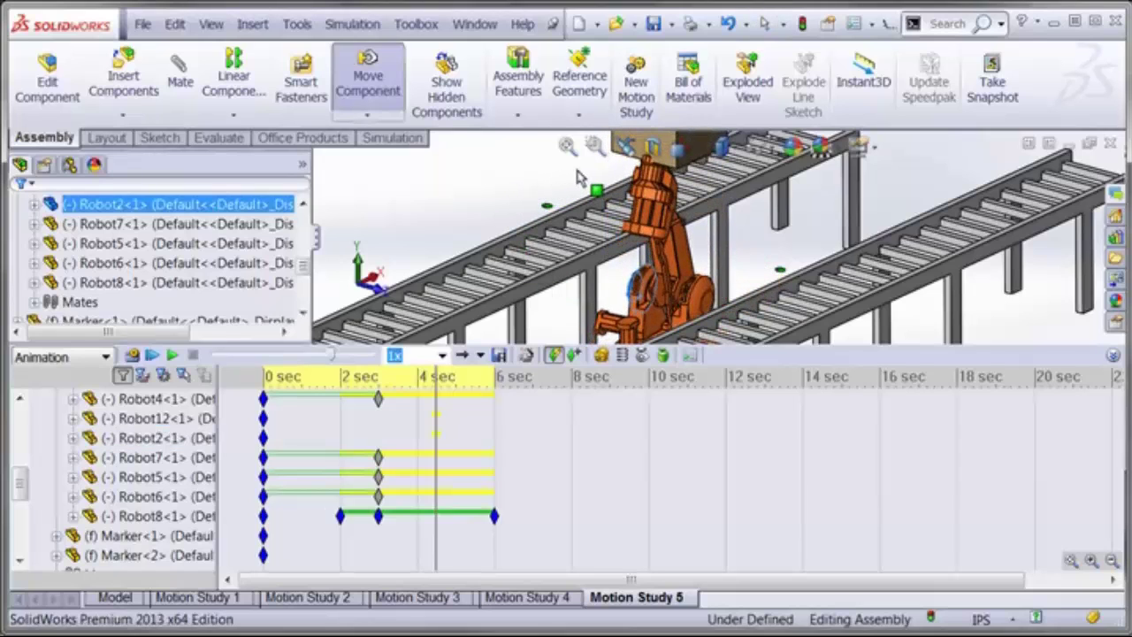
left_click(764, 24)
Rotate the Robot6 arm segment and place a key on Robot8's row at 4.5 sec
scroll(674, 232, "down", 3)
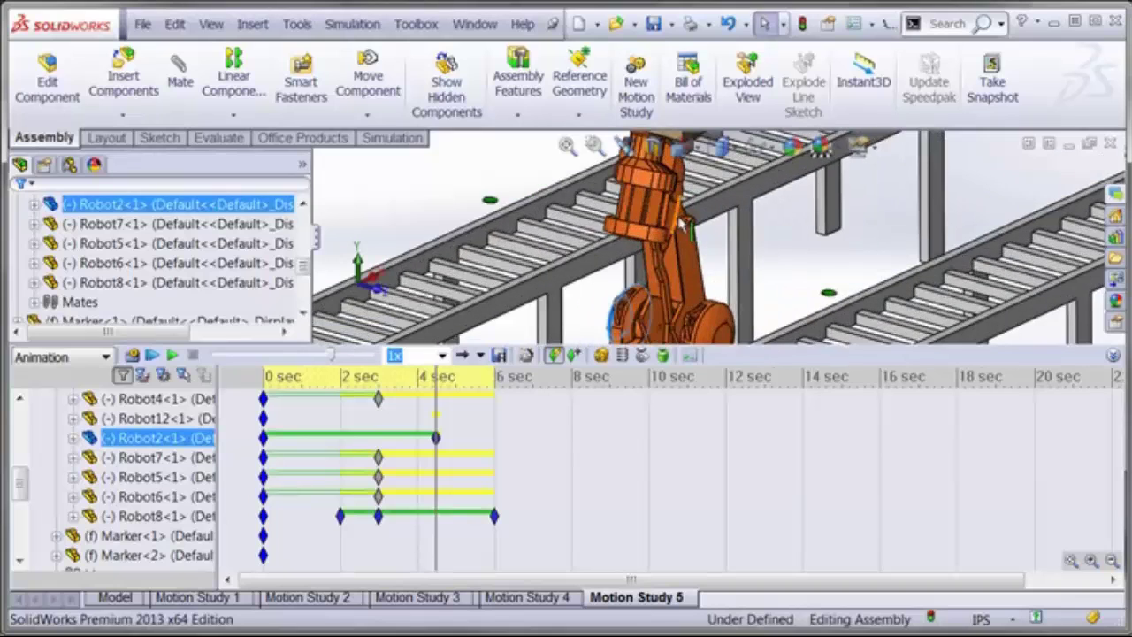
left_click(672, 221)
left_click_drag(673, 221, 692, 237)
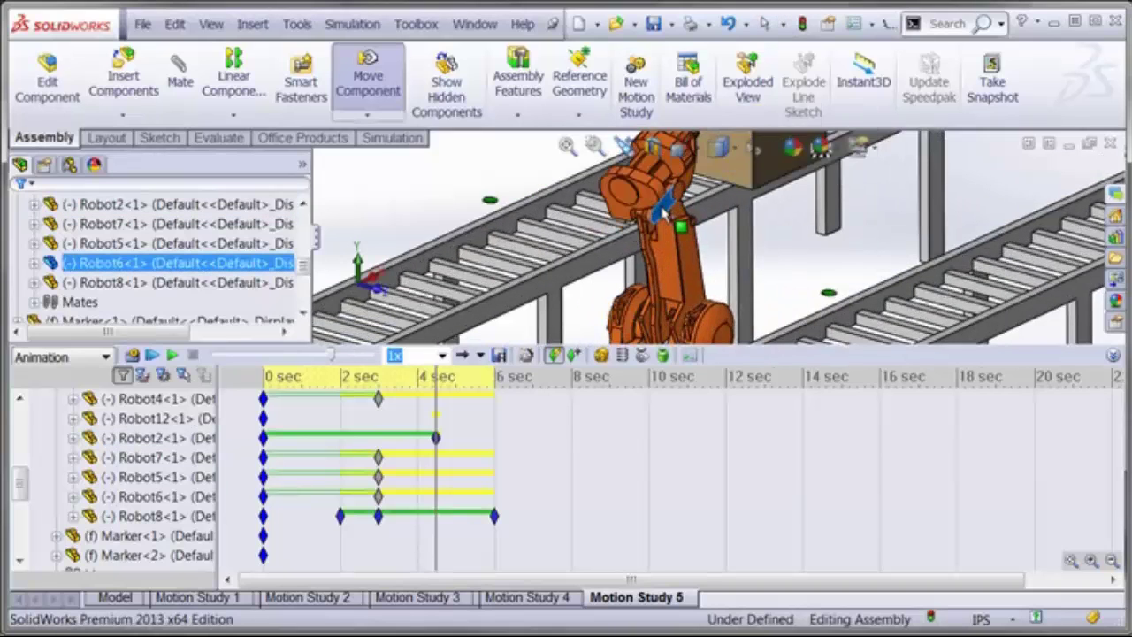
mouse_move(693, 237)
middle_mouse_down()
mouse_move(731, 246)
mouse_move(728, 274)
middle_mouse_up()
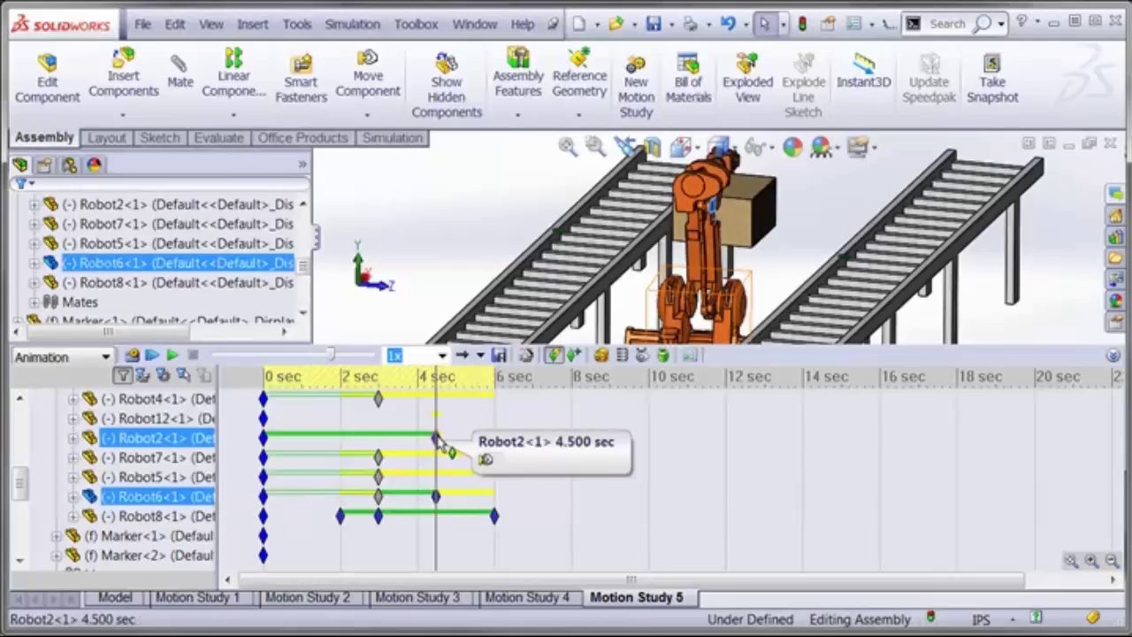
left_click(434, 515, "ctrl")
right_click(434, 514)
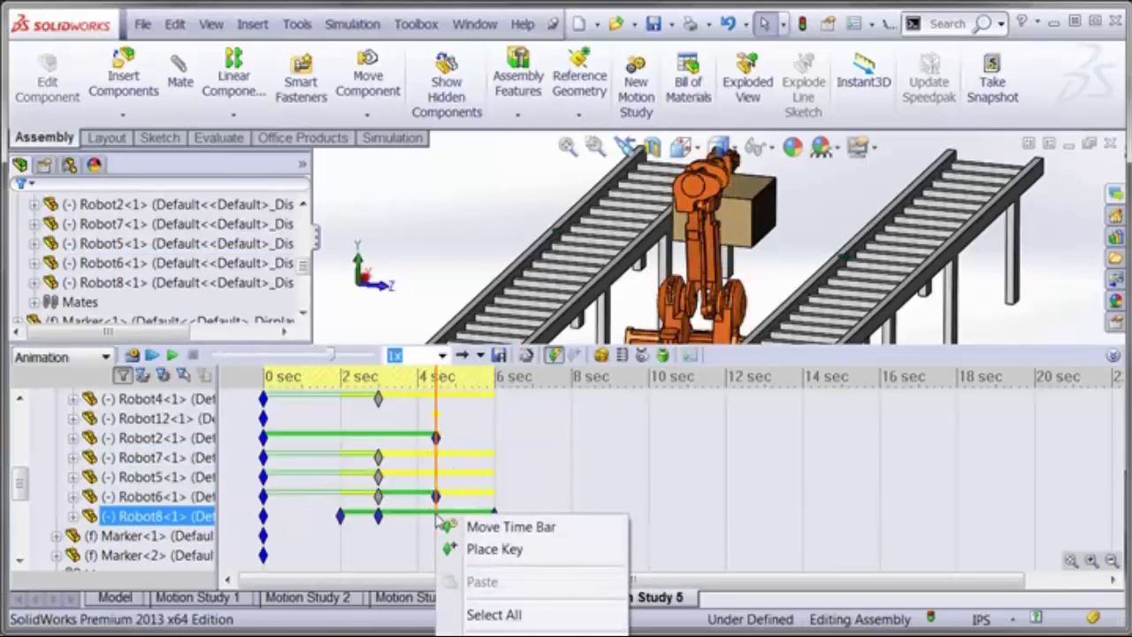
left_click(493, 550)
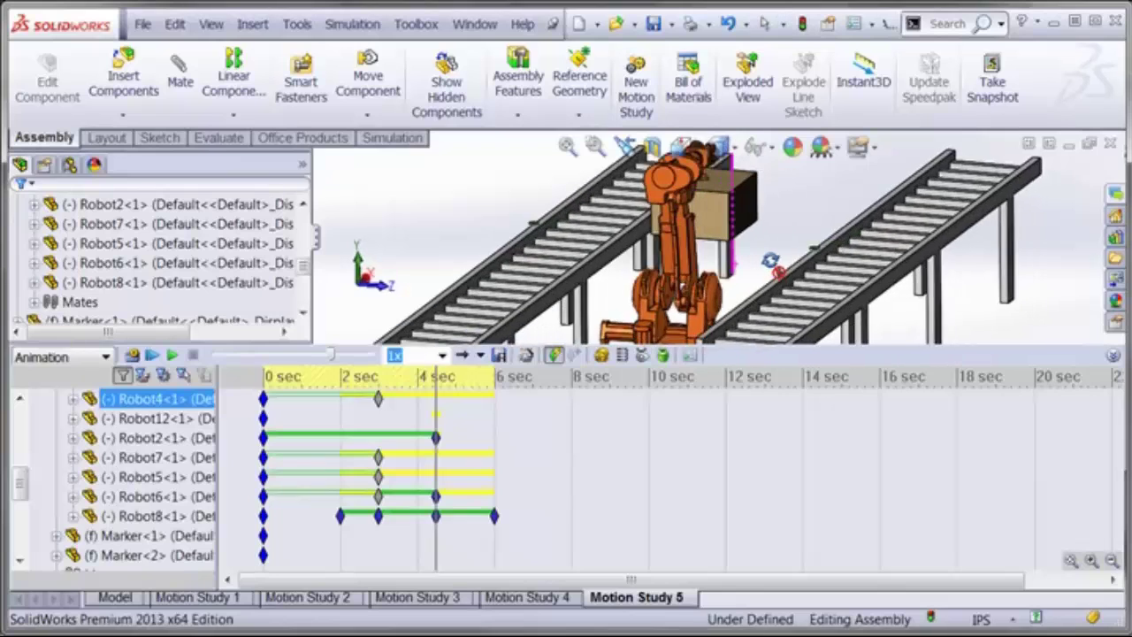
Delete the new 4-second keys on Robot2 and Robot6
middle_click_drag(774, 265, 706, 182)
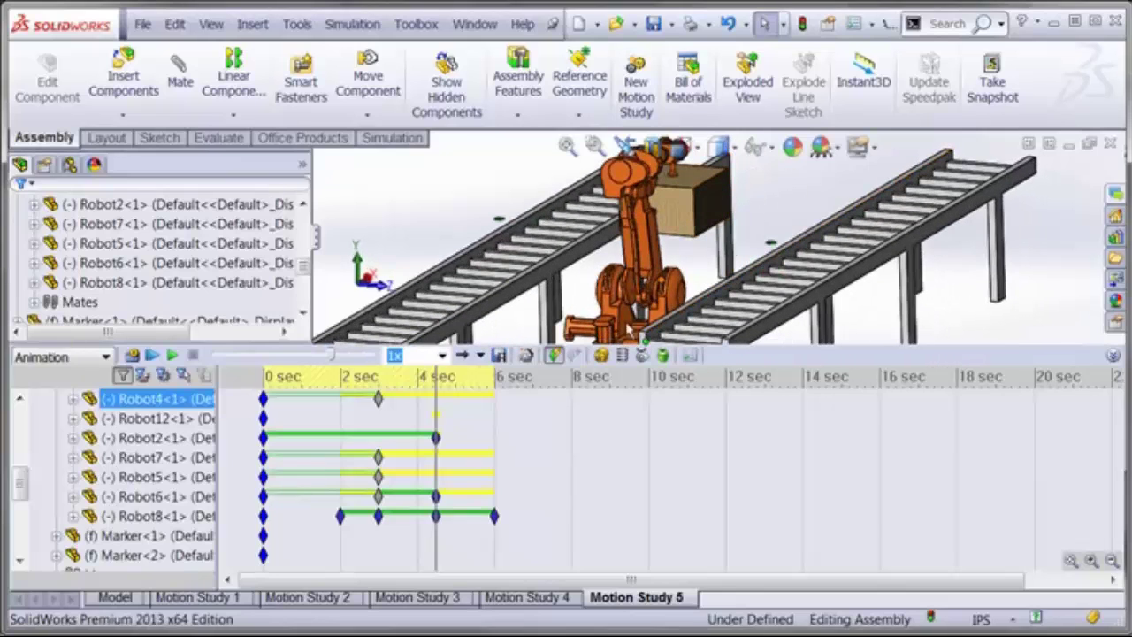
left_click_drag(466, 427, 430, 500)
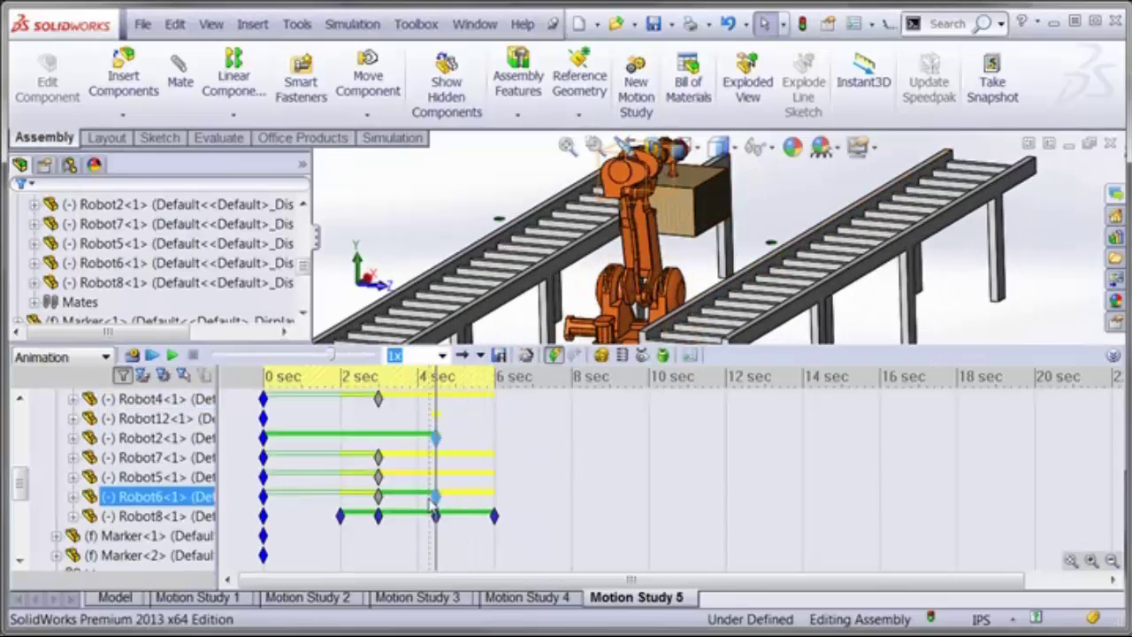
key("Delete")
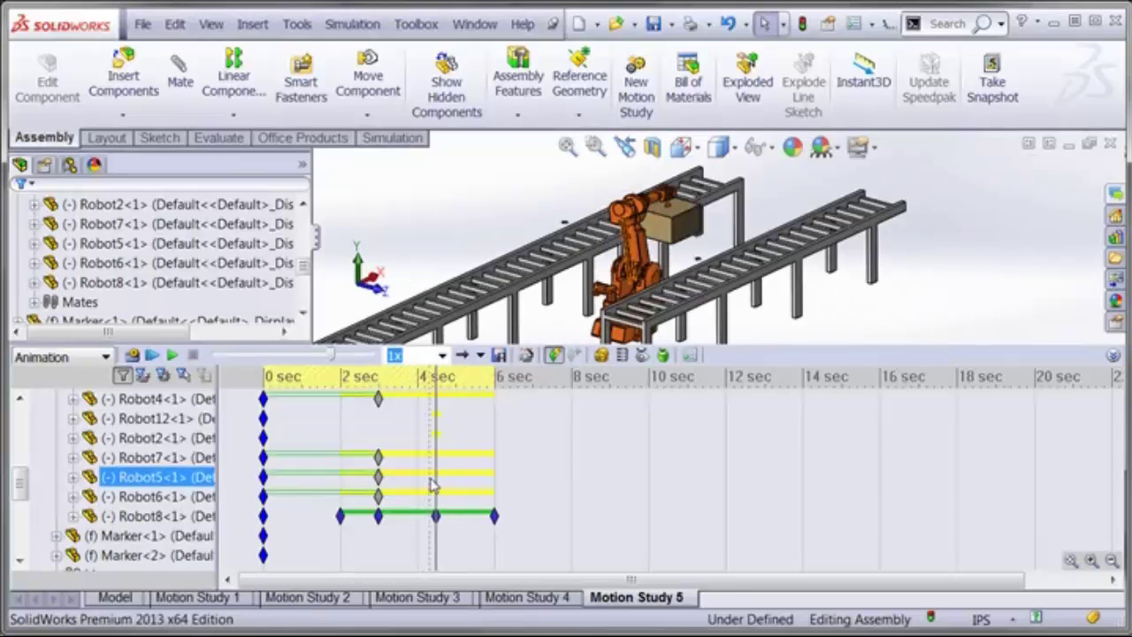
left_click(444, 466)
left_click(435, 516)
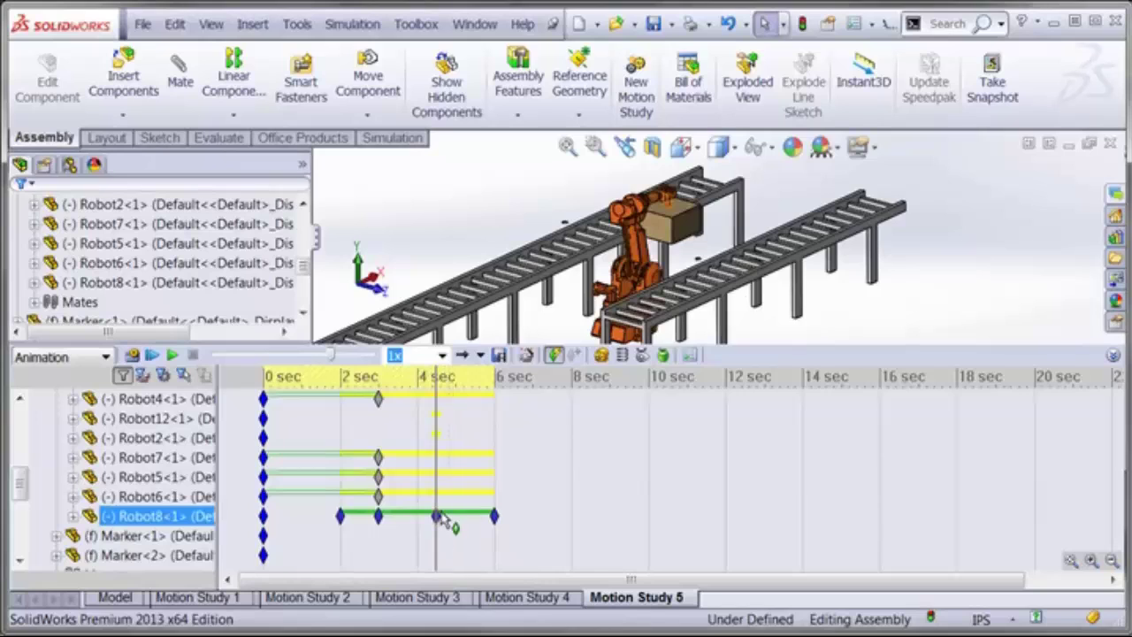
left_click(421, 518)
left_click_drag(21, 484, 22, 550)
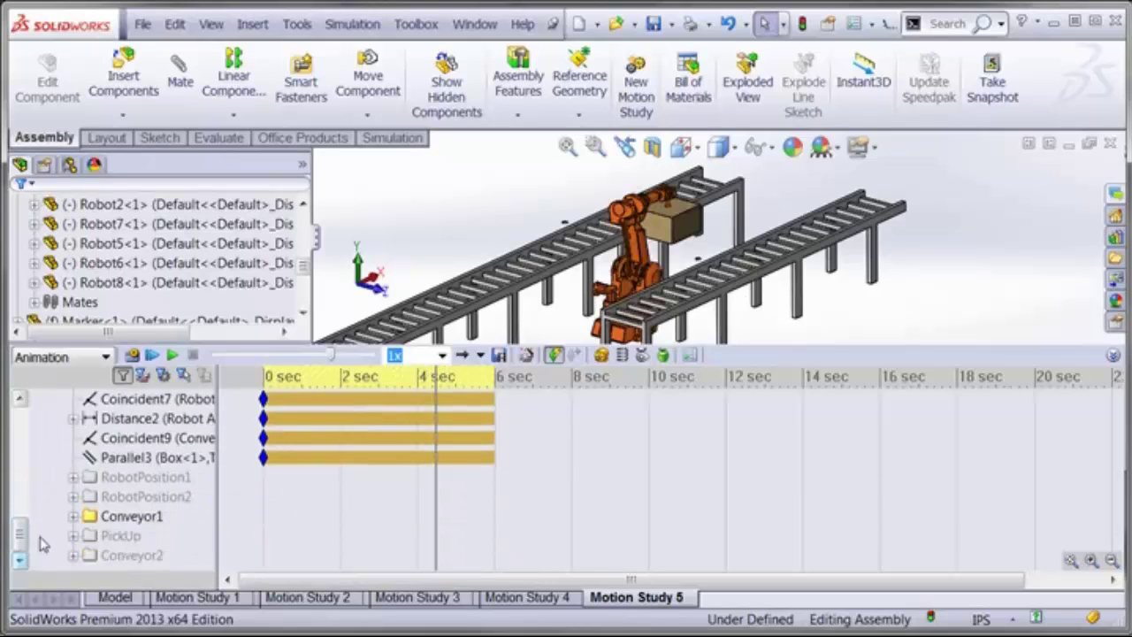
Play the study from the start, then stretch its end time to about 7 sec
left_click(132, 355)
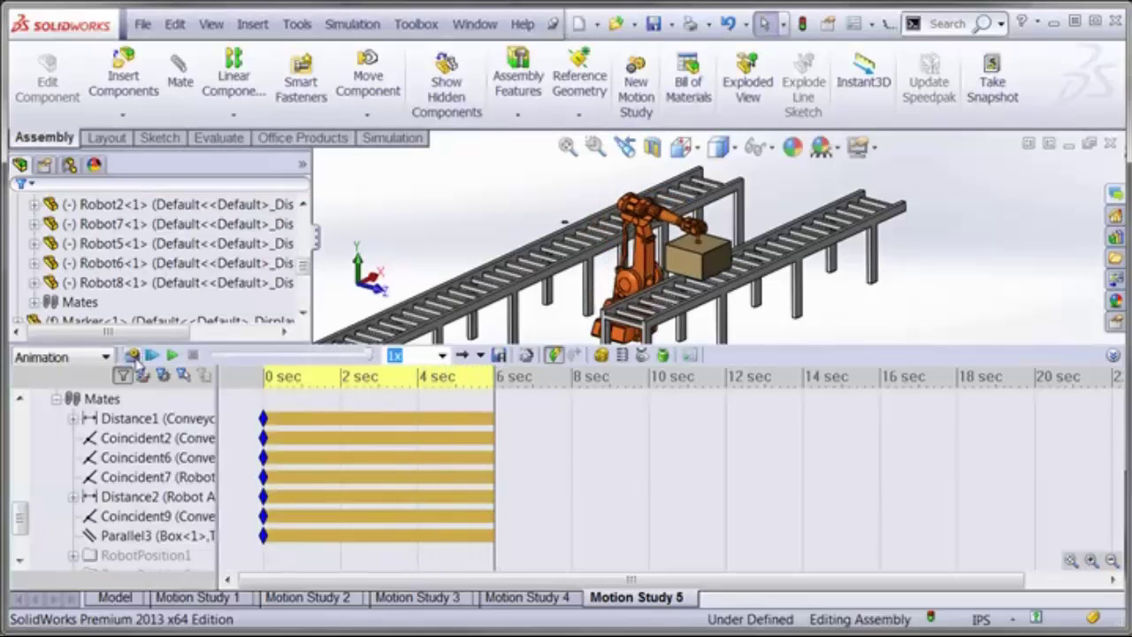
left_click(212, 283)
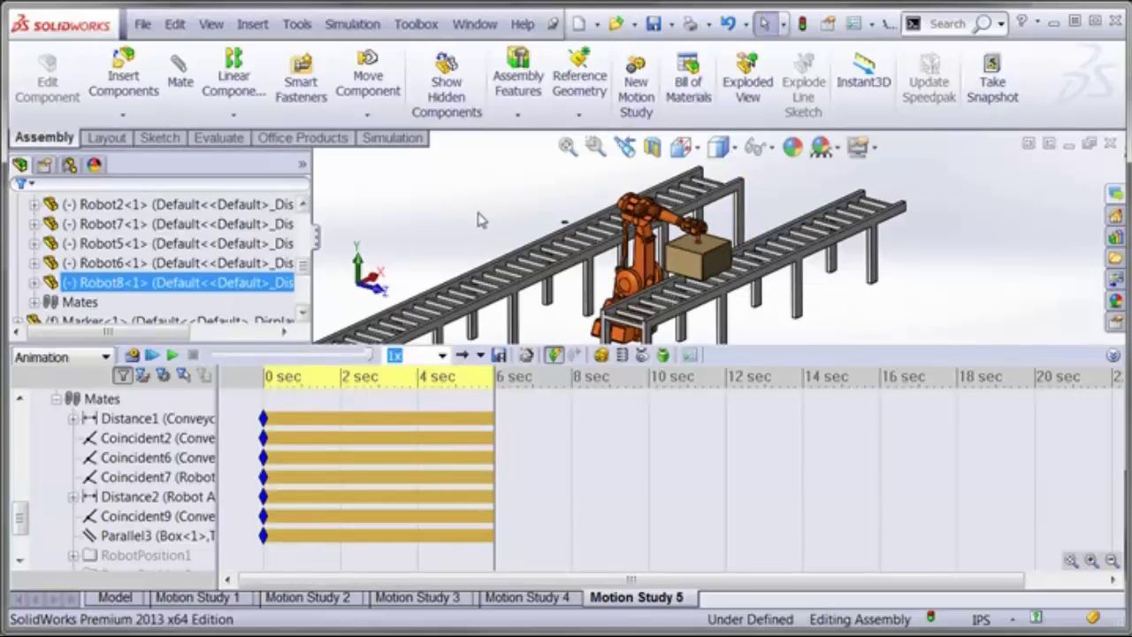
scroll(478, 219, "down", 1)
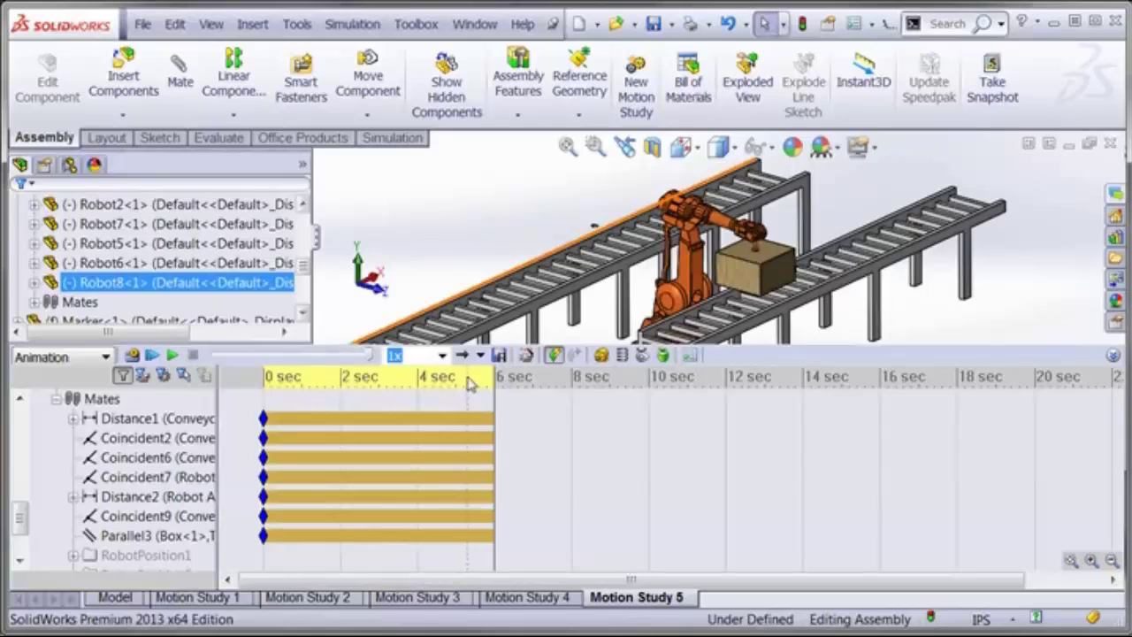
left_click_drag(489, 377, 530, 378)
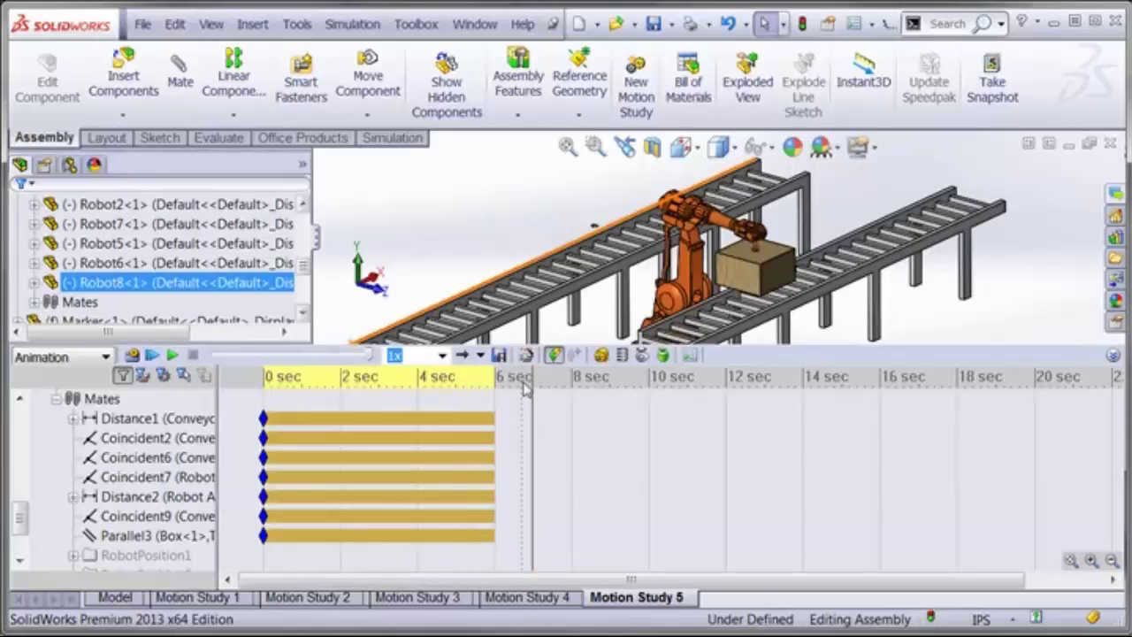
Unsuppress the RobotPosition2 folder and add a Robot8 key at the study's end
left_click_drag(21, 512, 21, 535)
left_click(128, 516)
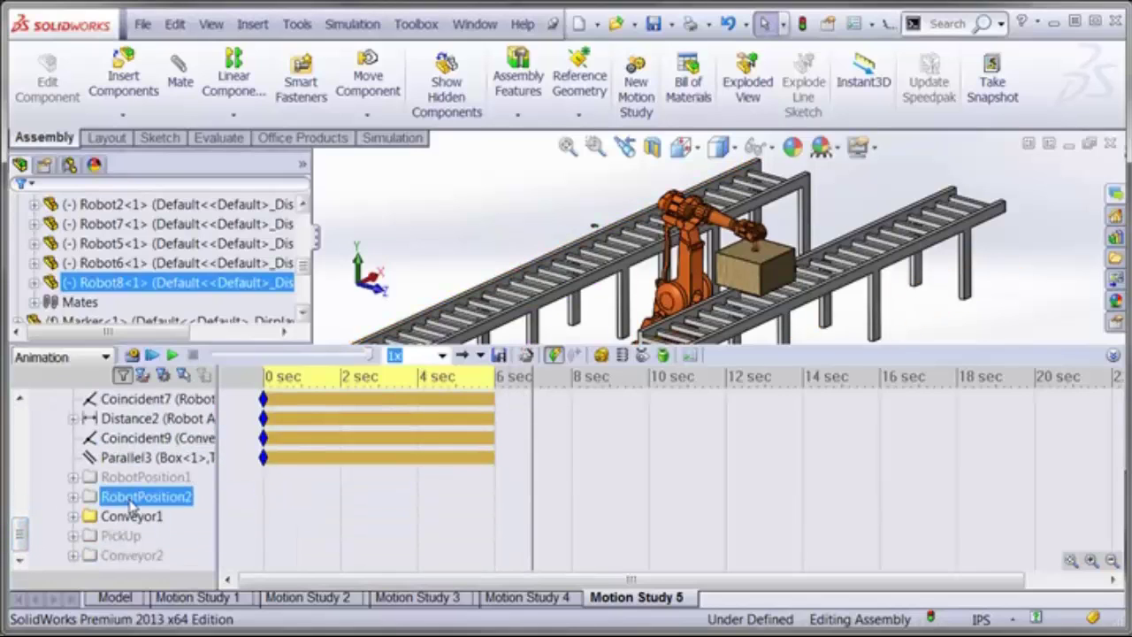
right_click(139, 503)
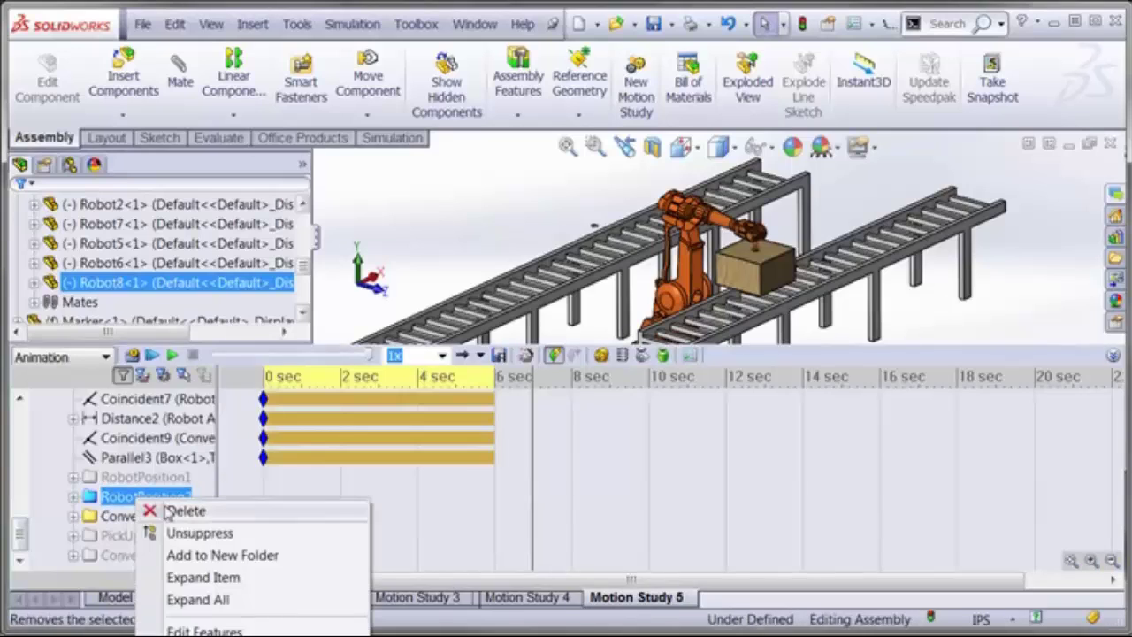
left_click(179, 535)
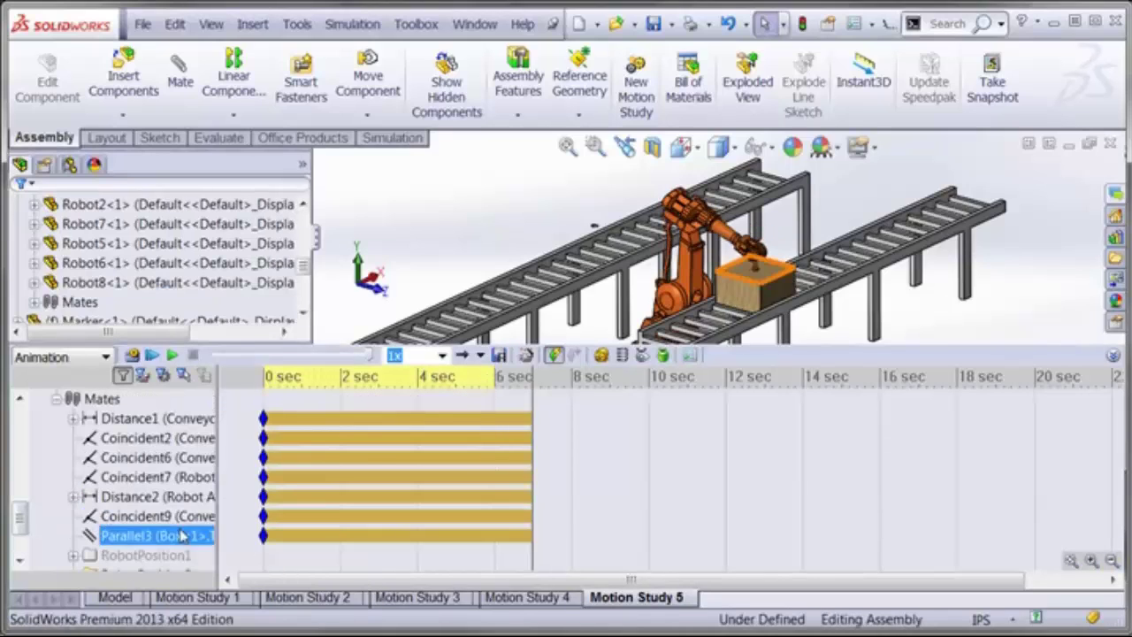
left_click_drag(21, 519, 21, 502)
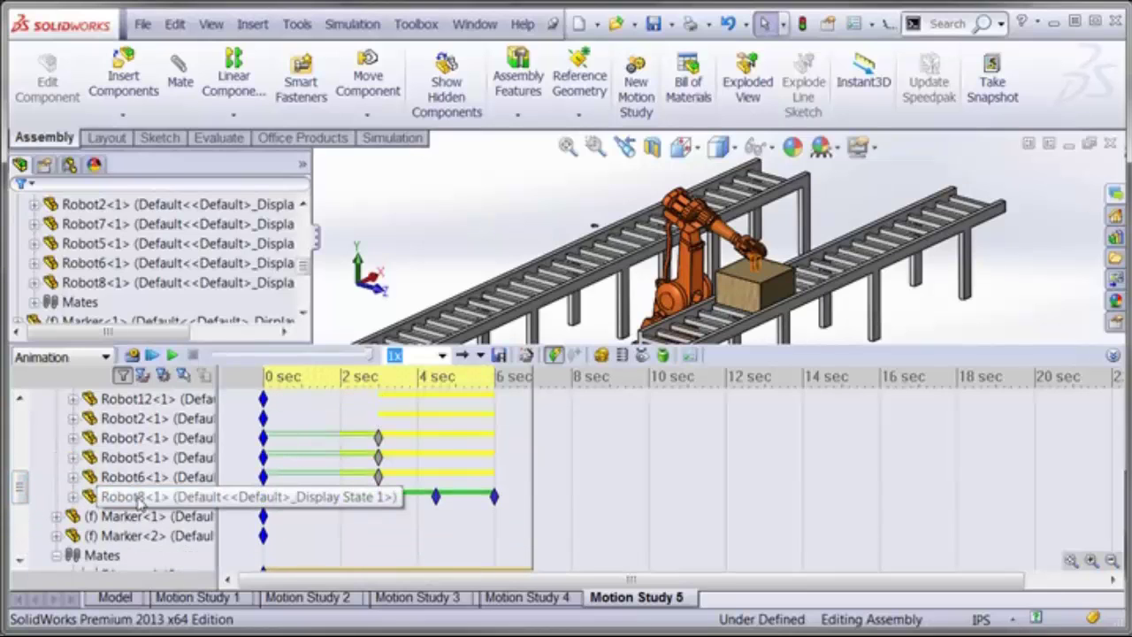
left_click(137, 500)
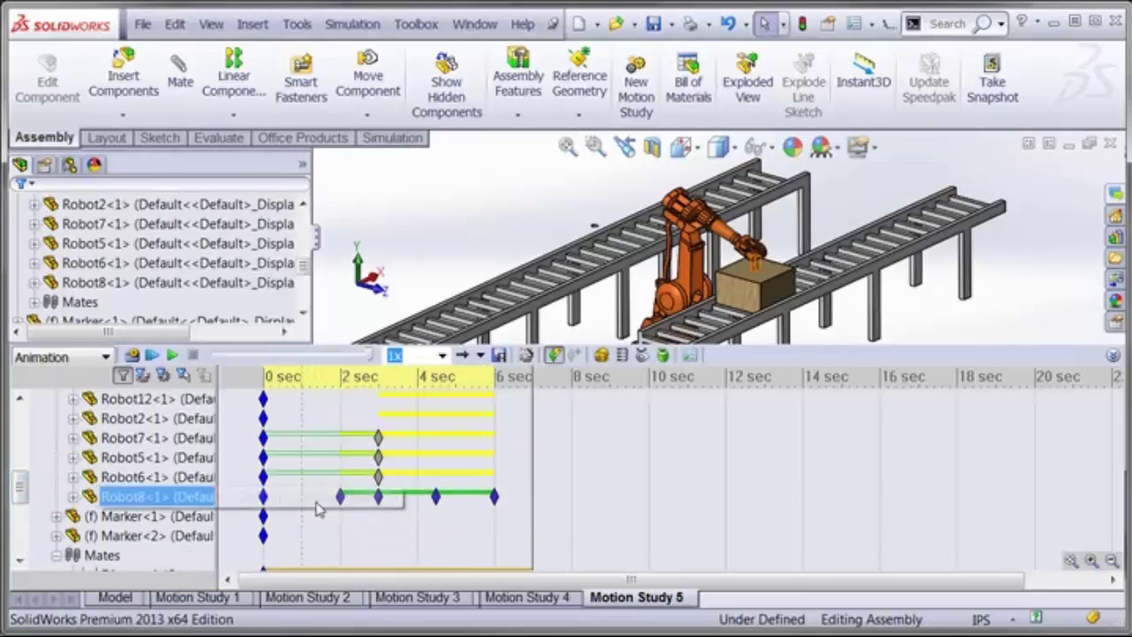
right_click(531, 497)
left_click(588, 529)
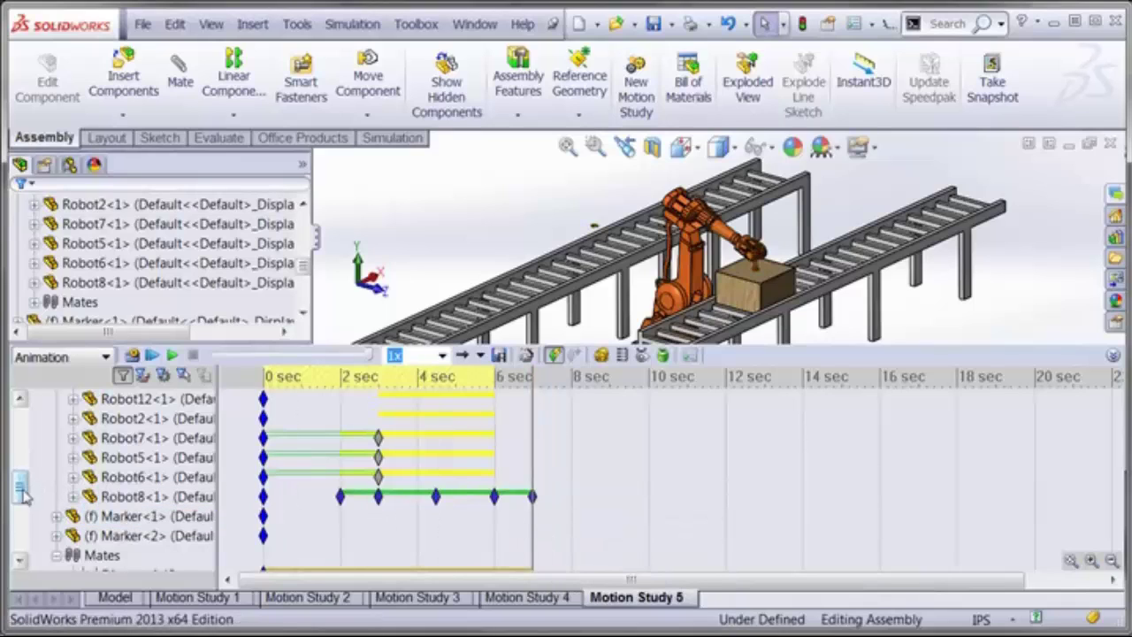
Suppress the RobotPosition2 and PickUp mate folders
left_click_drag(20, 488, 21, 540)
left_click(146, 498)
right_click(148, 506)
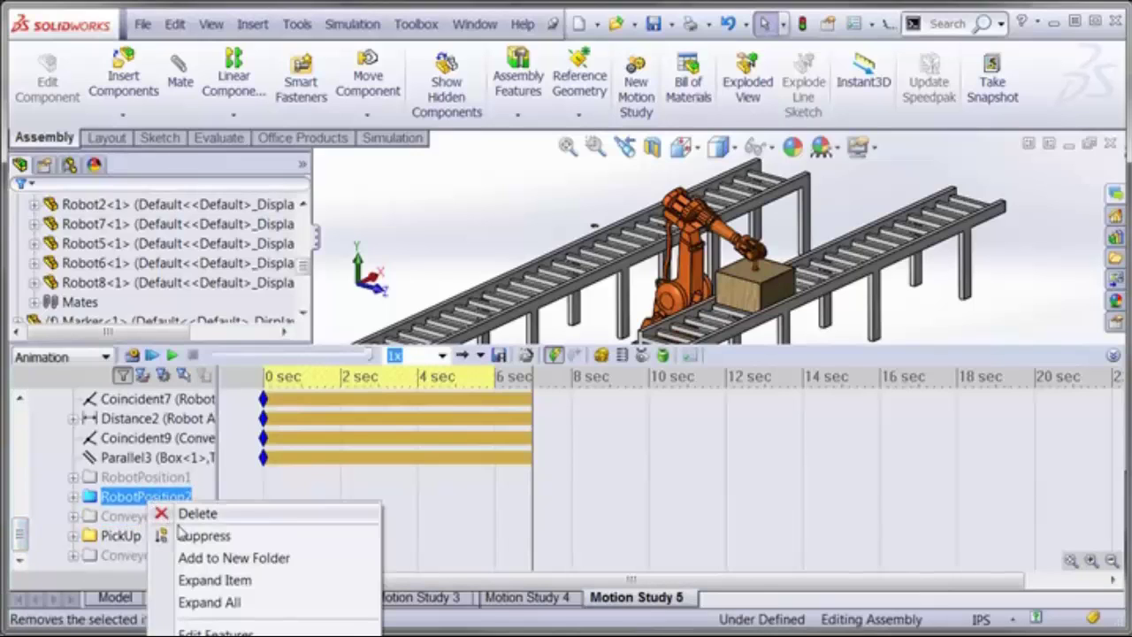
left_click(180, 532)
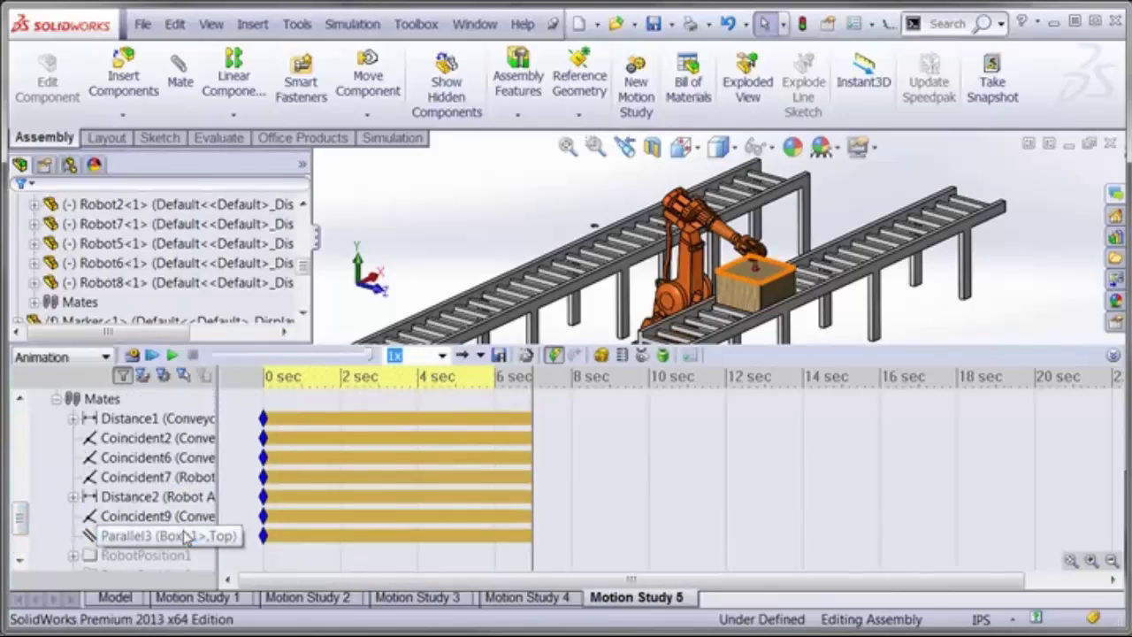
left_click_drag(20, 522, 19, 537)
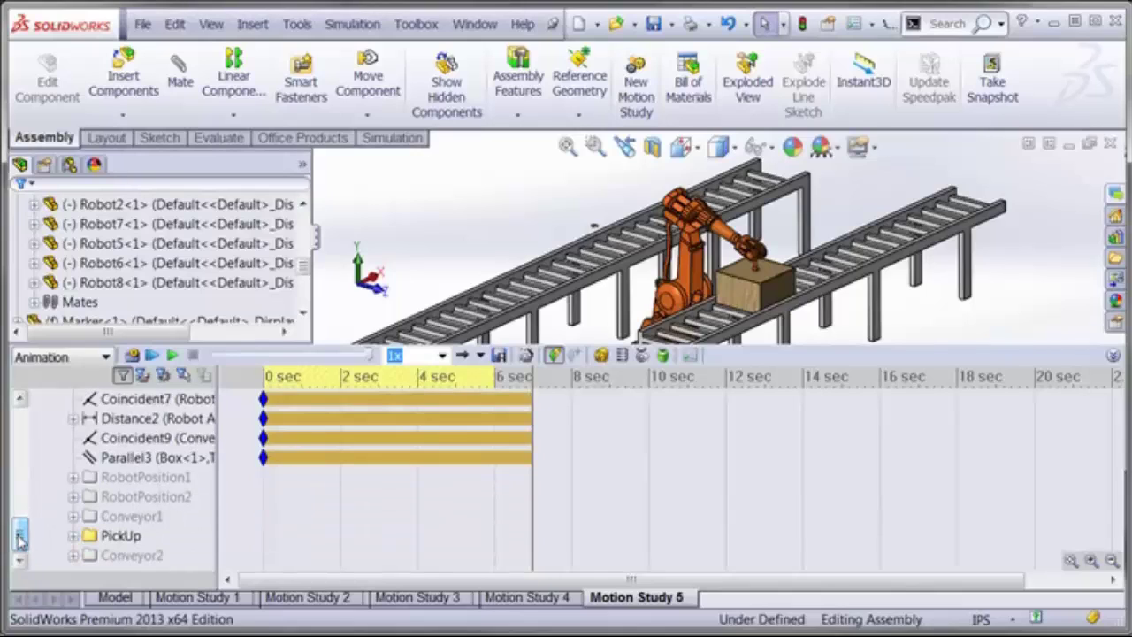
left_click(99, 539)
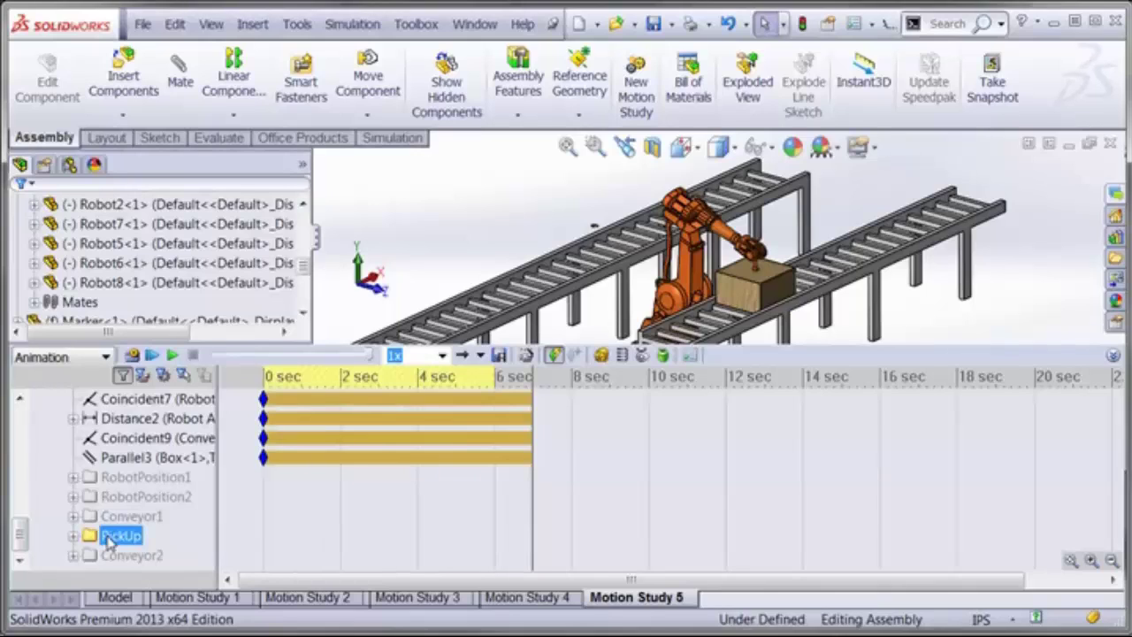
right_click(108, 542)
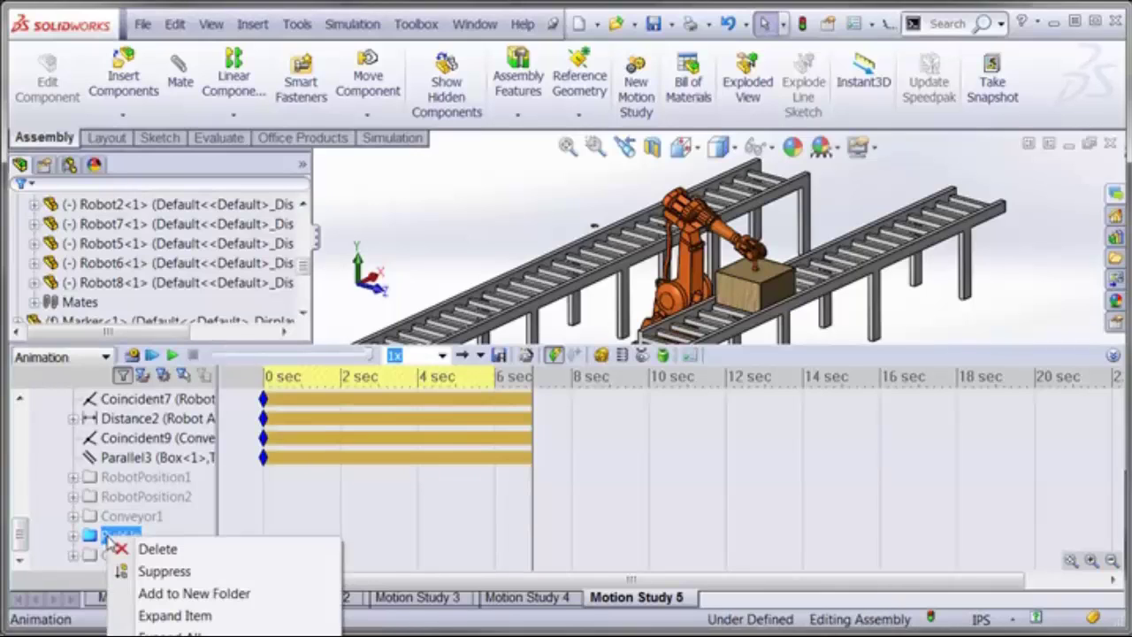
left_click(165, 573)
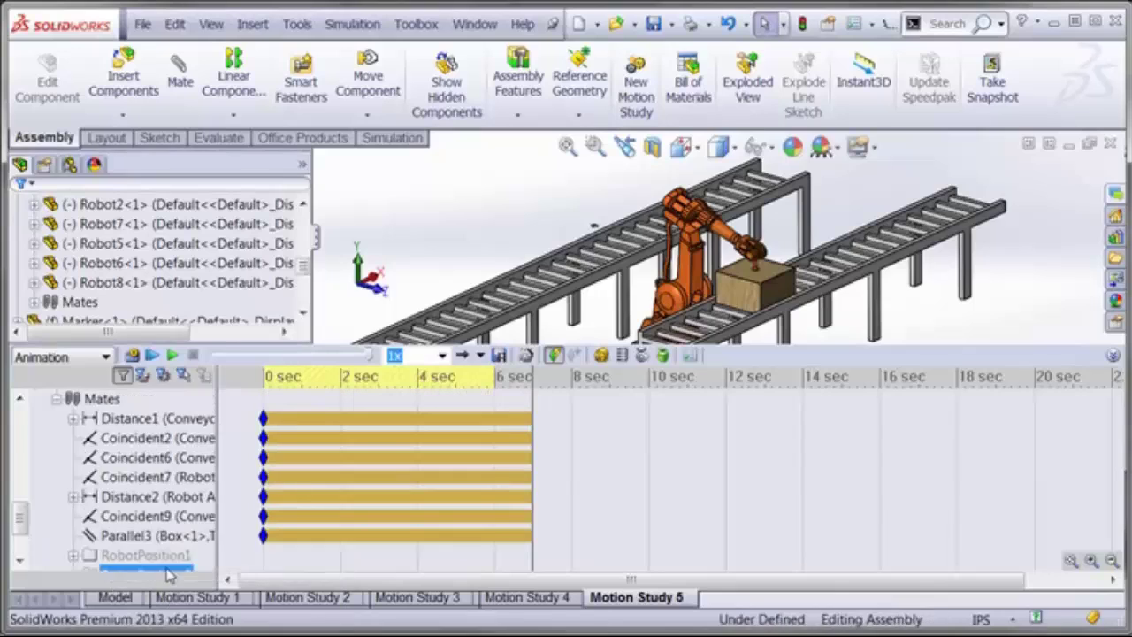
Unsuppress the Conveyor2 folder and expand it to list Coincident29, Coincident30 and Distance6
left_click_drag(20, 516, 20, 541)
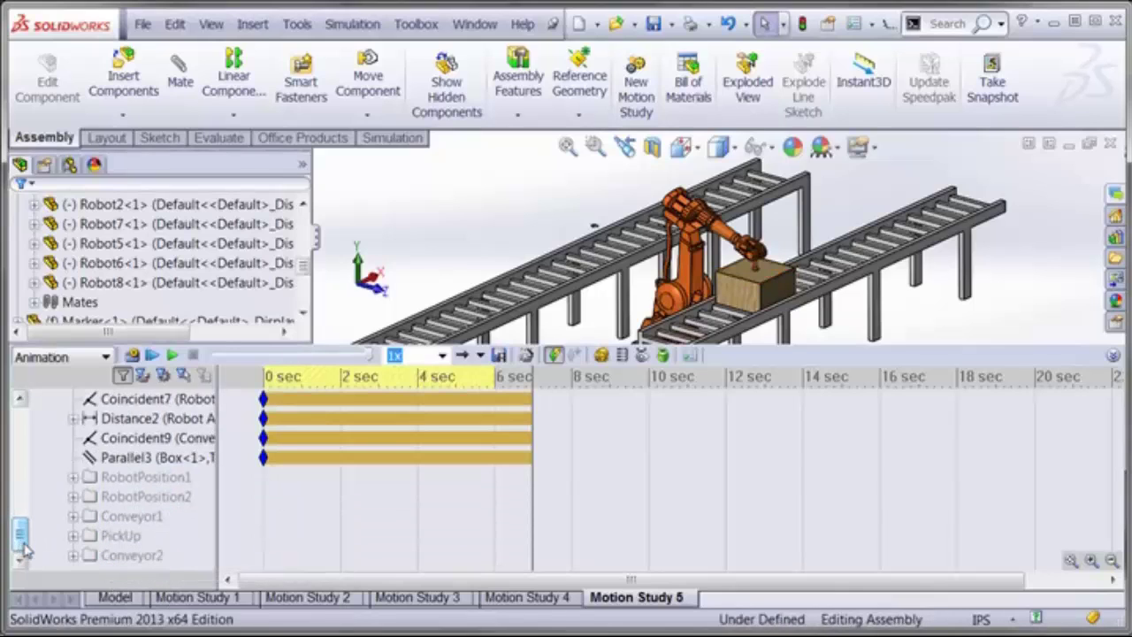
left_click(122, 558)
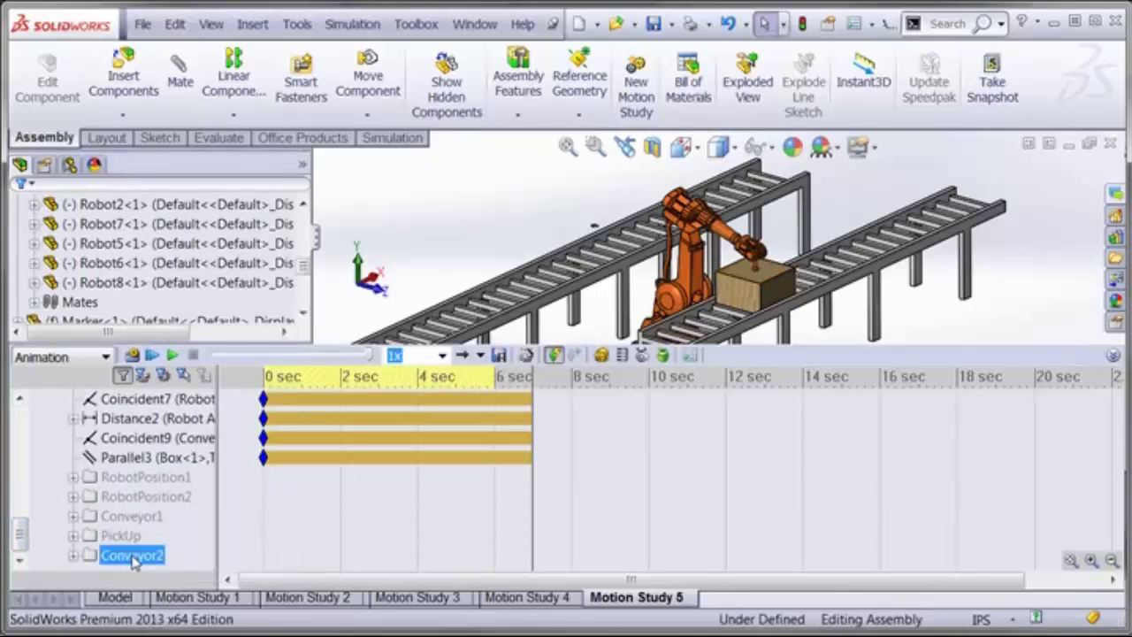
right_click(133, 563)
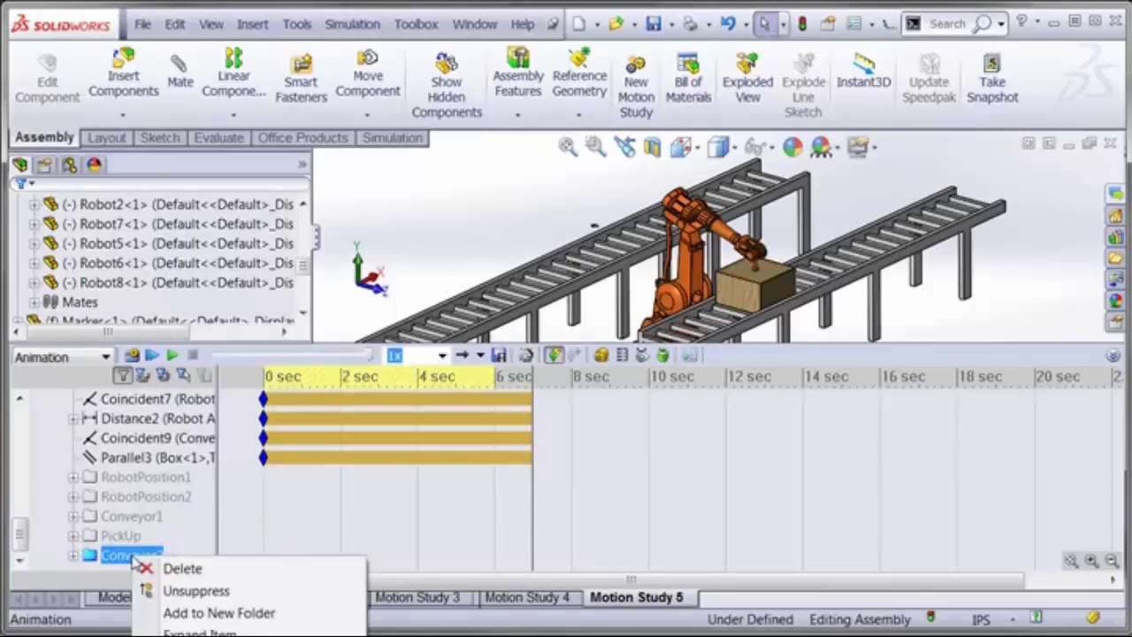
left_click(183, 591)
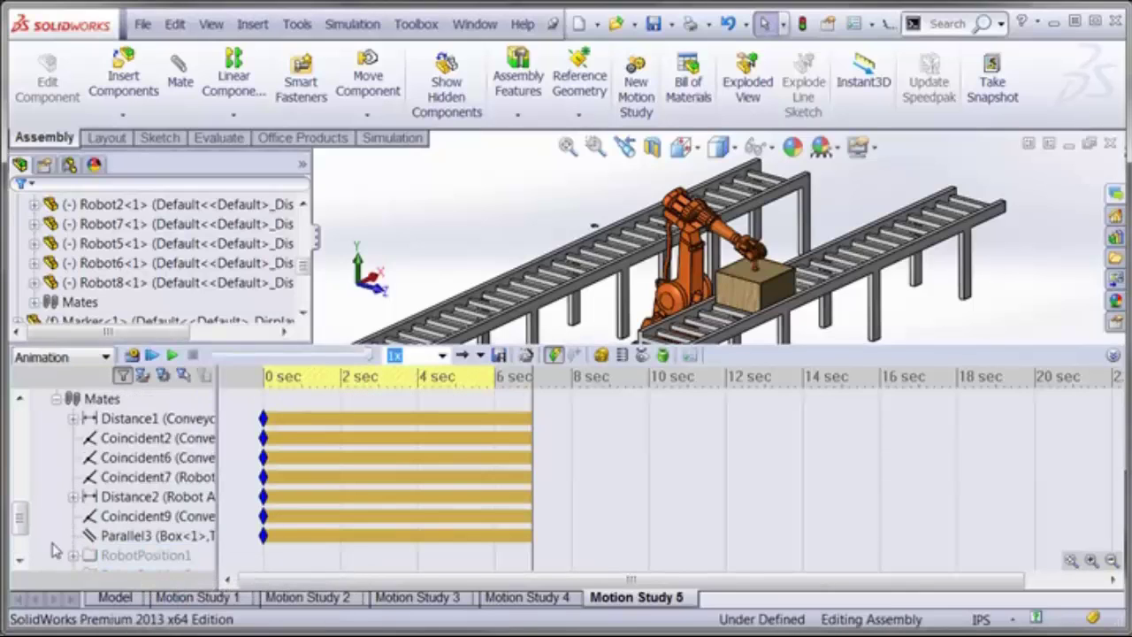
left_click_drag(20, 527, 20, 551)
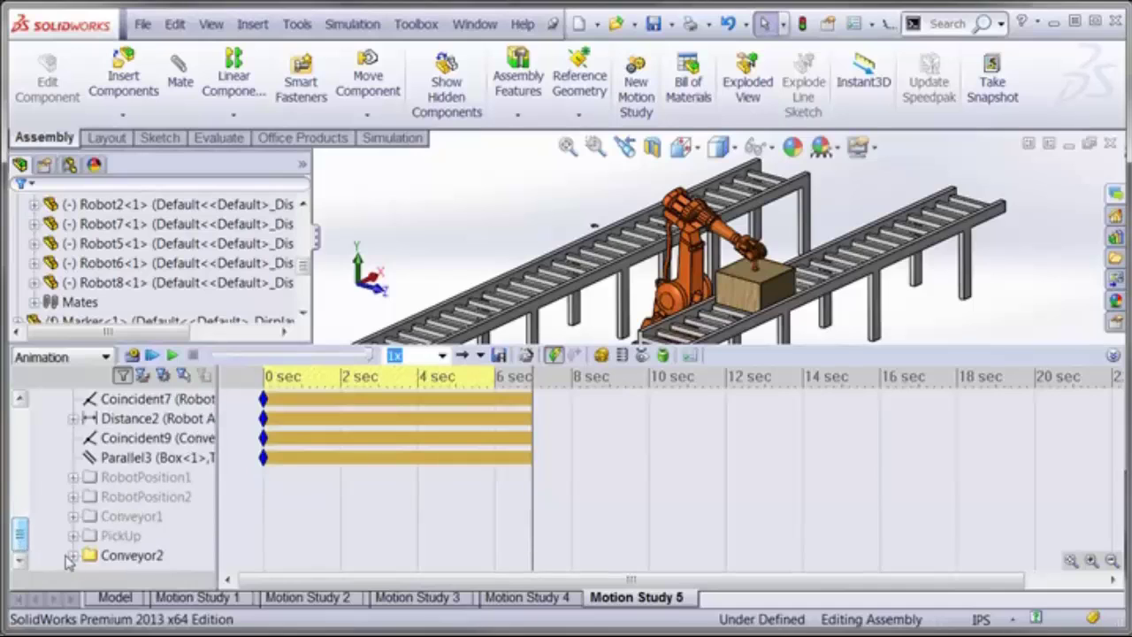
left_click(73, 556)
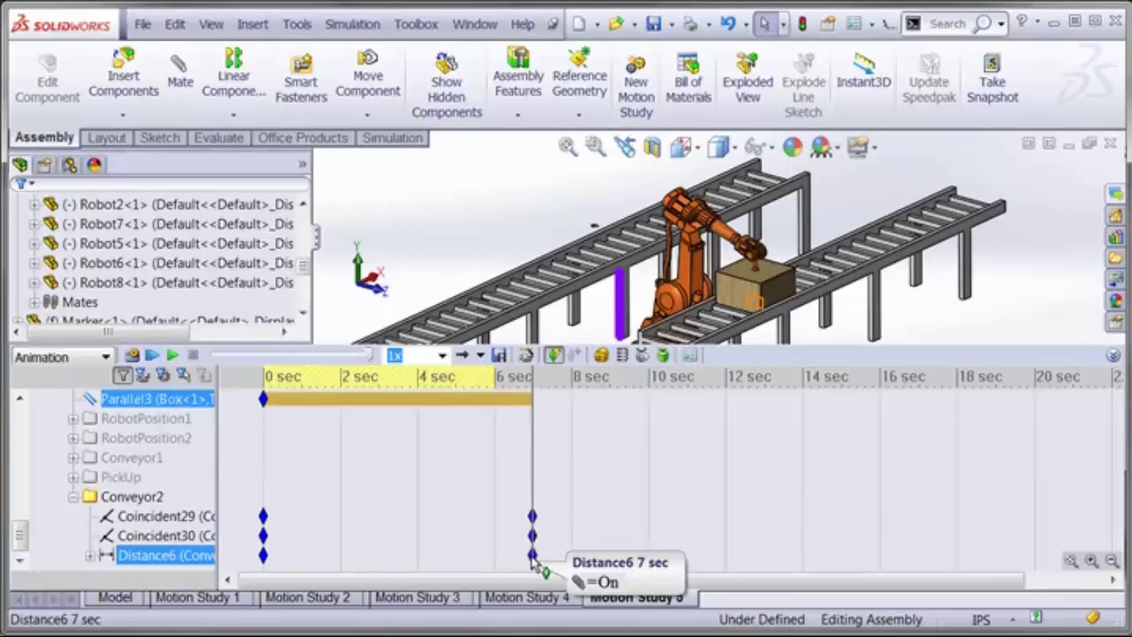
At 8 seconds, set the Distance6 mate to 100
left_click(610, 380)
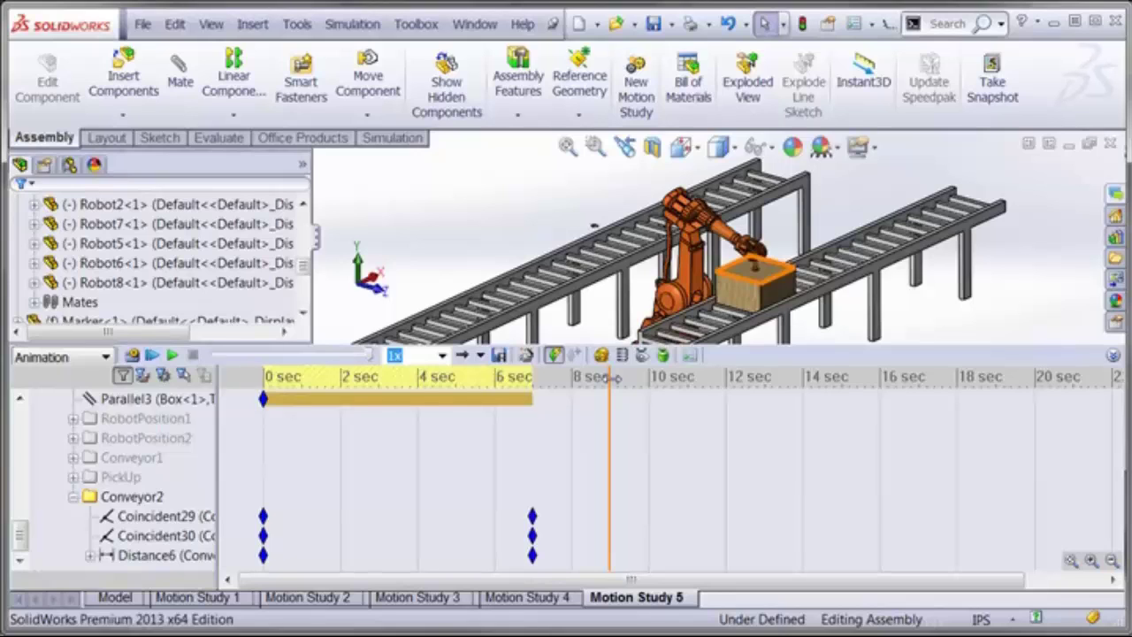
right_click(159, 555)
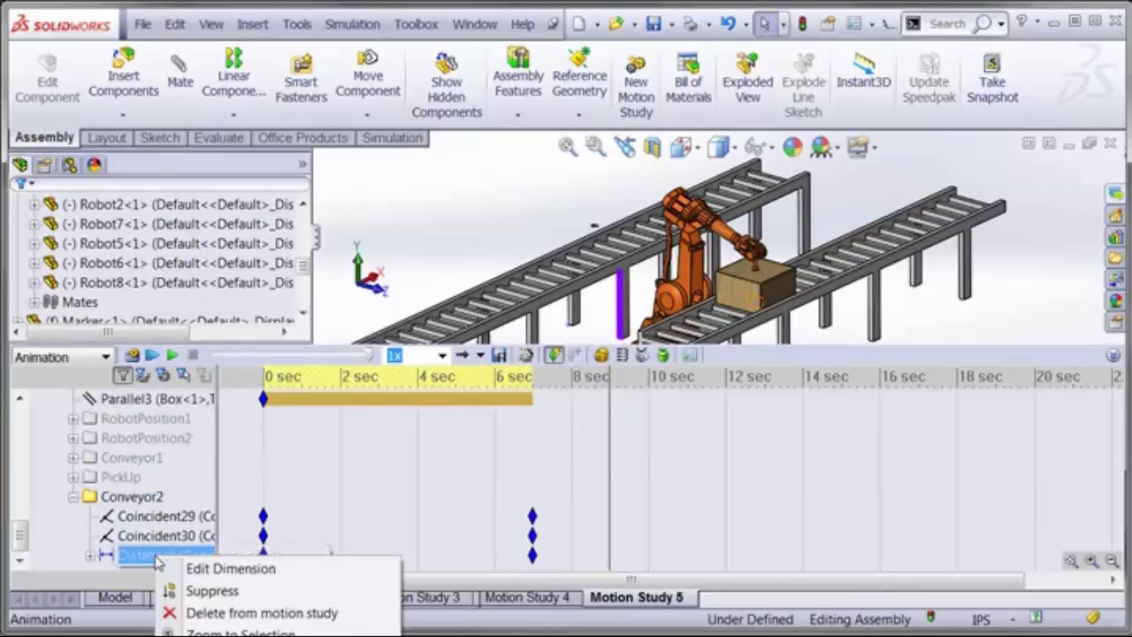
left_click(200, 569)
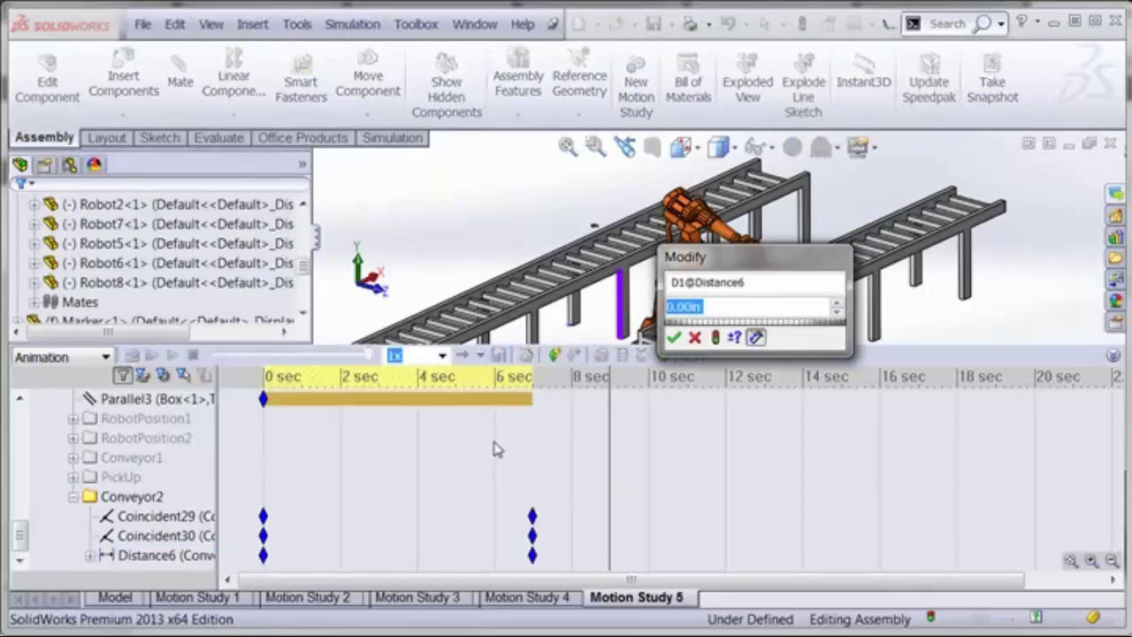
type("100")
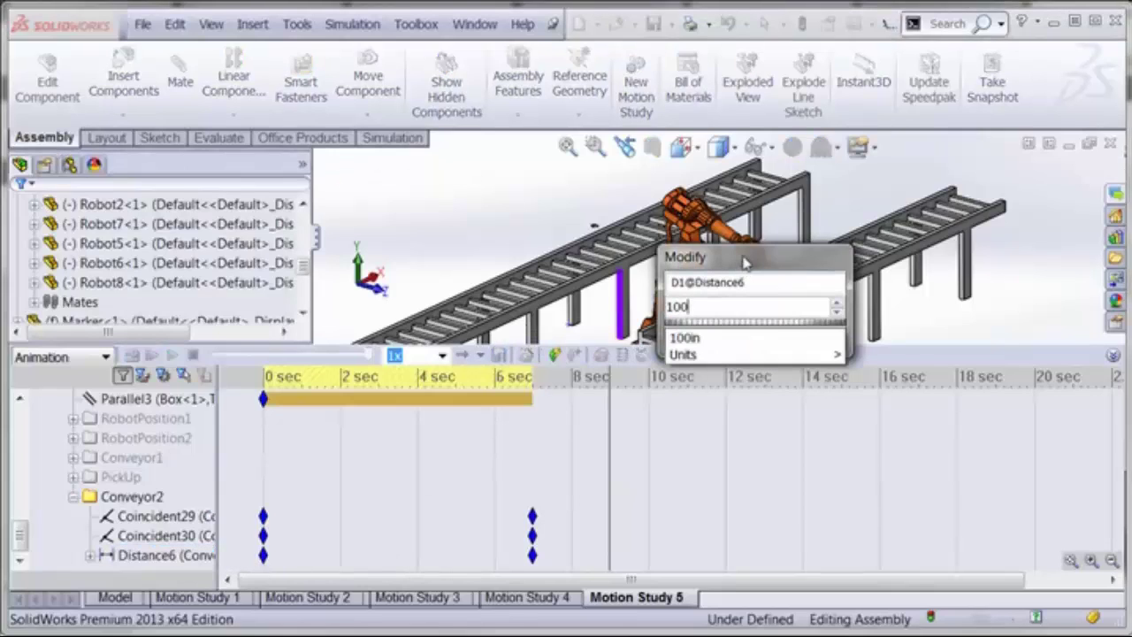
left_click(717, 338)
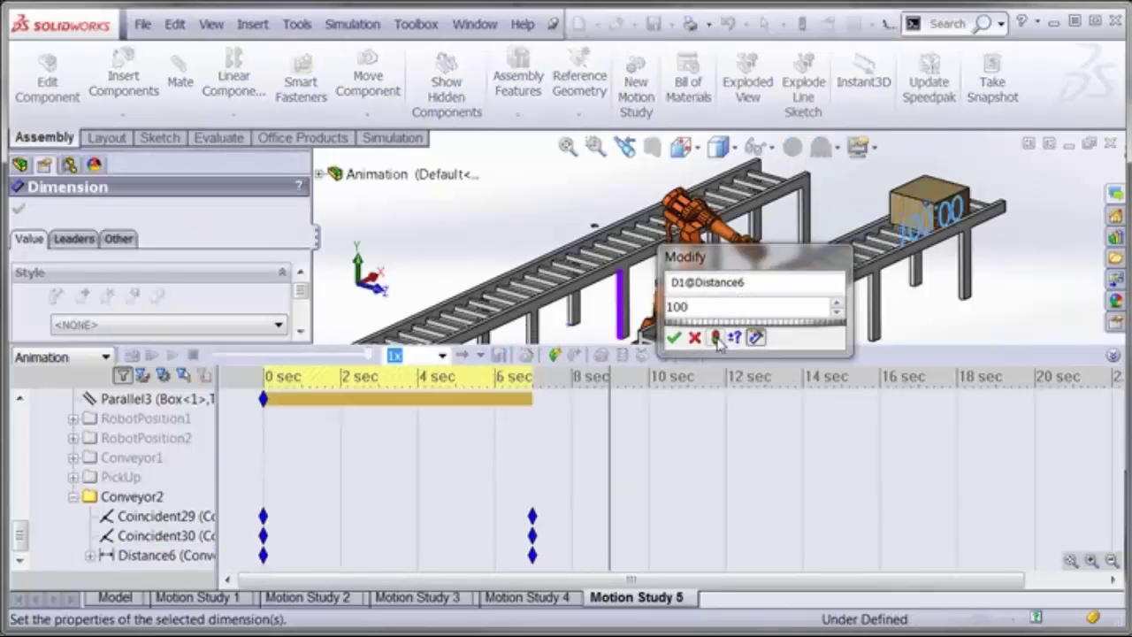
left_click(675, 338)
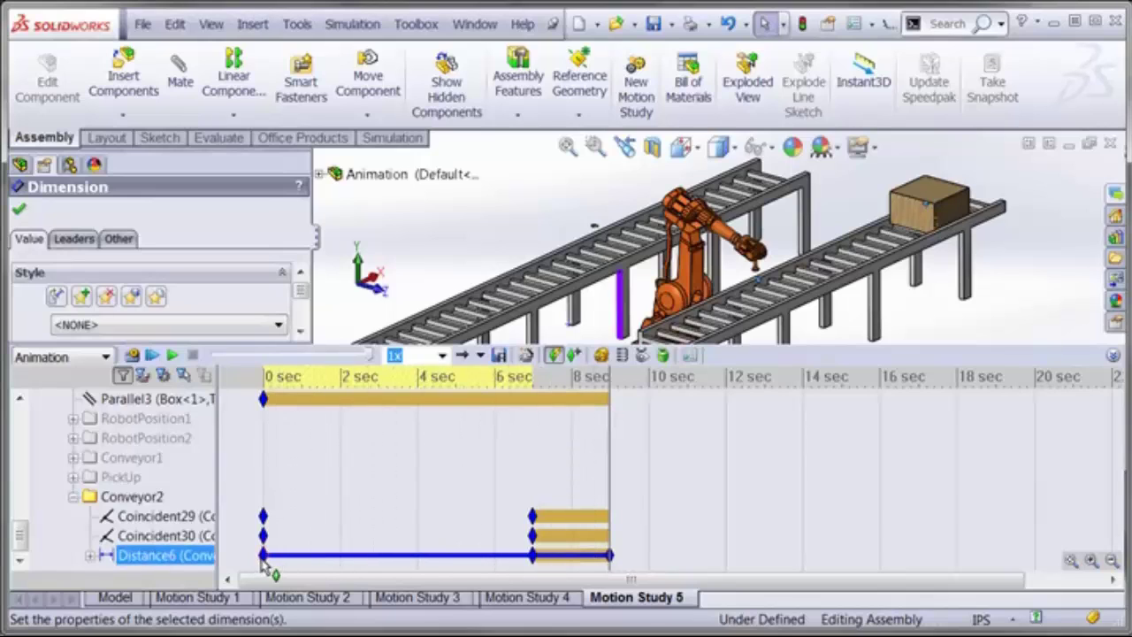
At about 7 seconds, set Distance6 to 0, then collapse the Conveyor2 folder
left_click(532, 399)
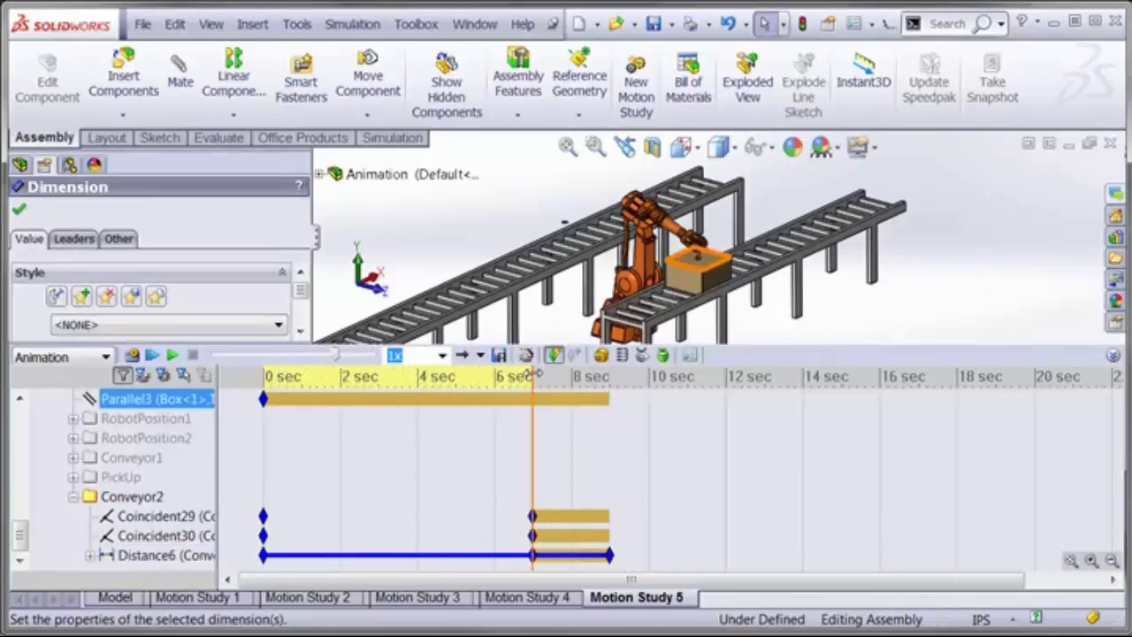
right_click(161, 556)
left_click(230, 564)
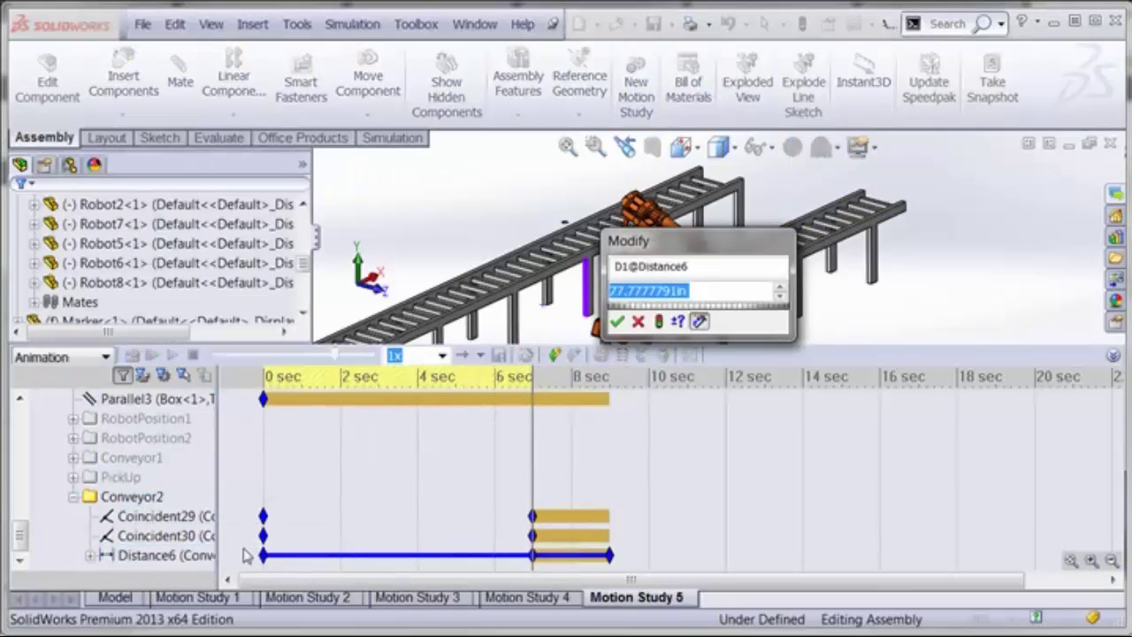
type("0")
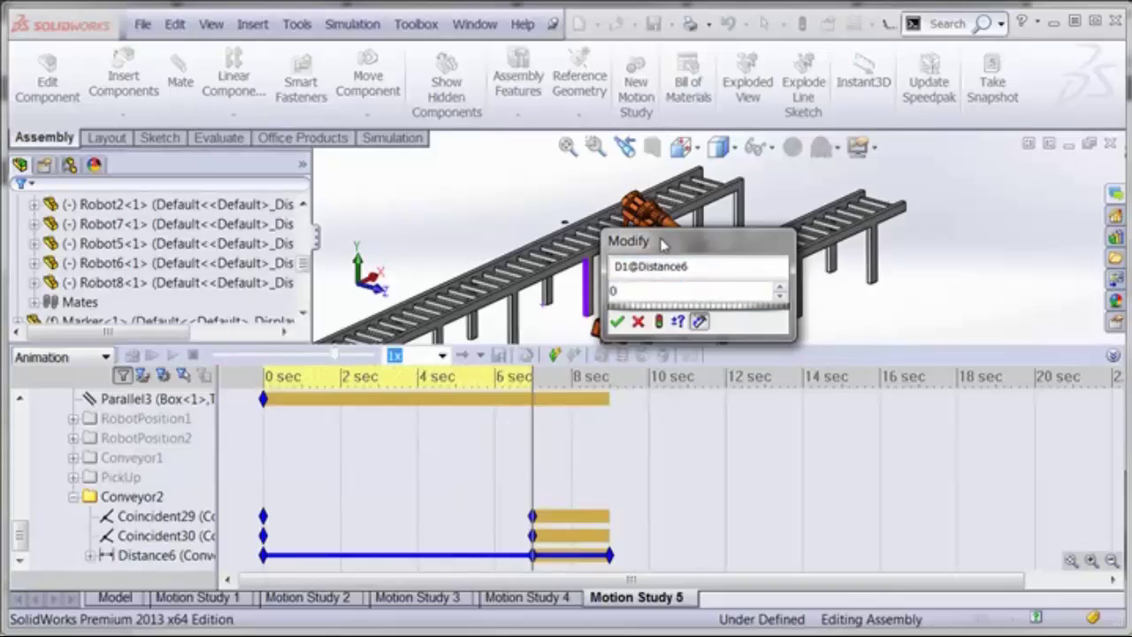
left_click(617, 321)
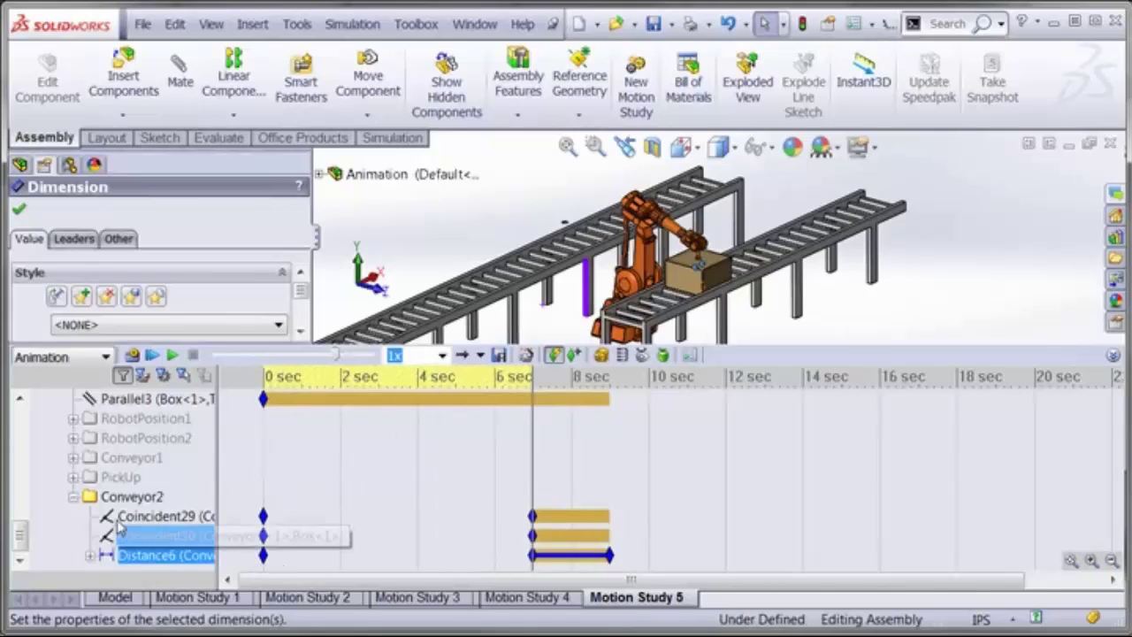
left_click(74, 499)
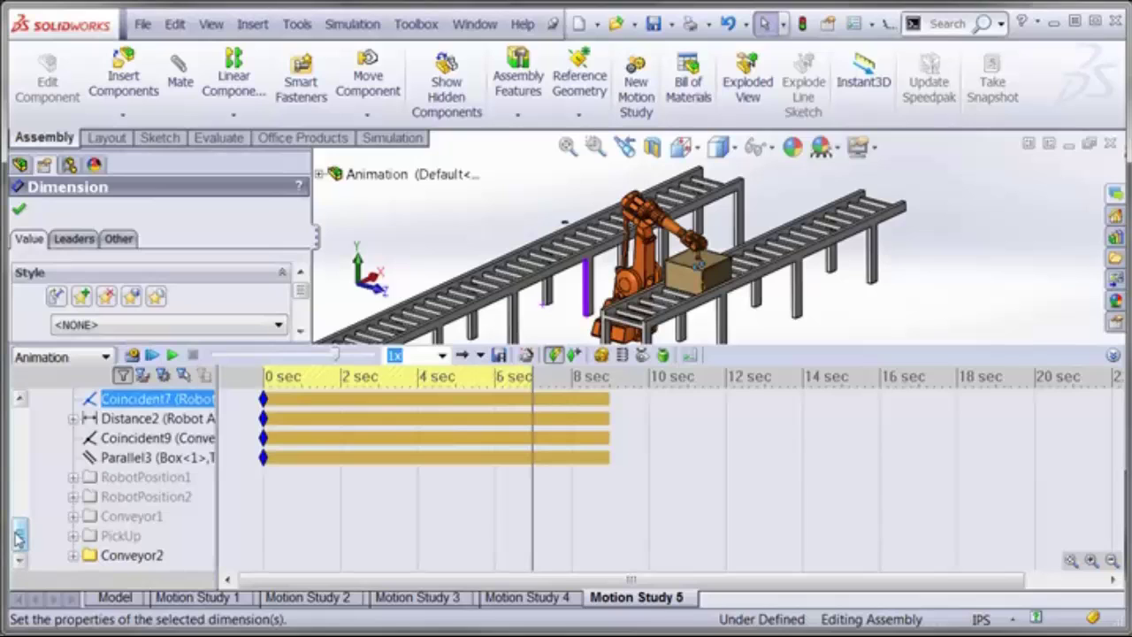
Check Robot8's final key, then recalculate Motion Study 5
left_click_drag(18, 536, 18, 489)
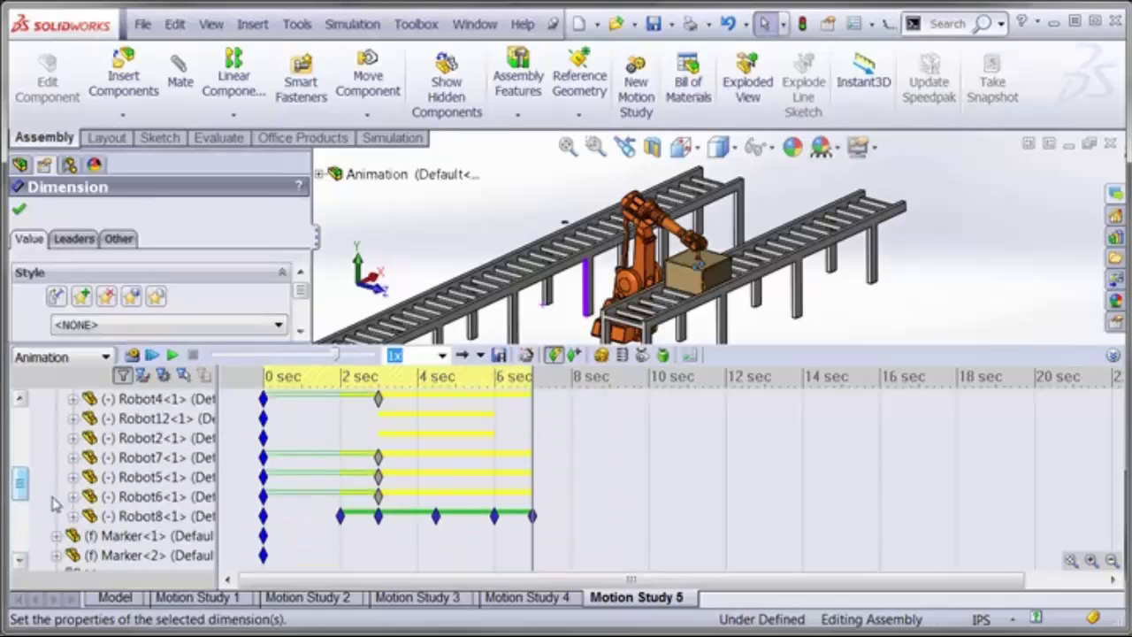
left_click(333, 525)
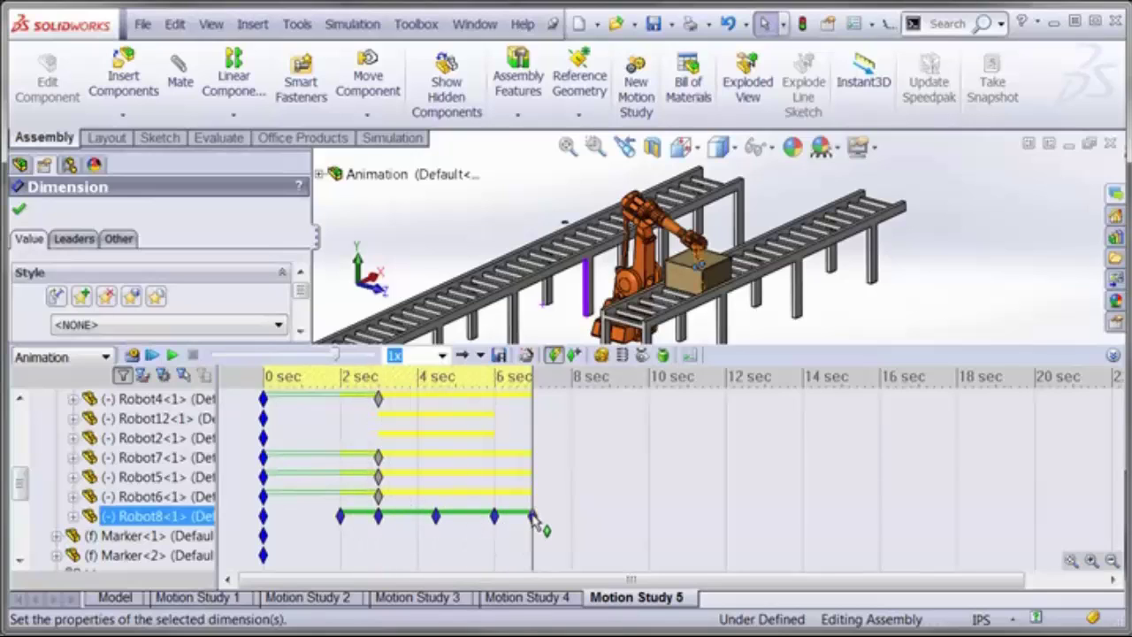
scroll(22, 478, "up", 1)
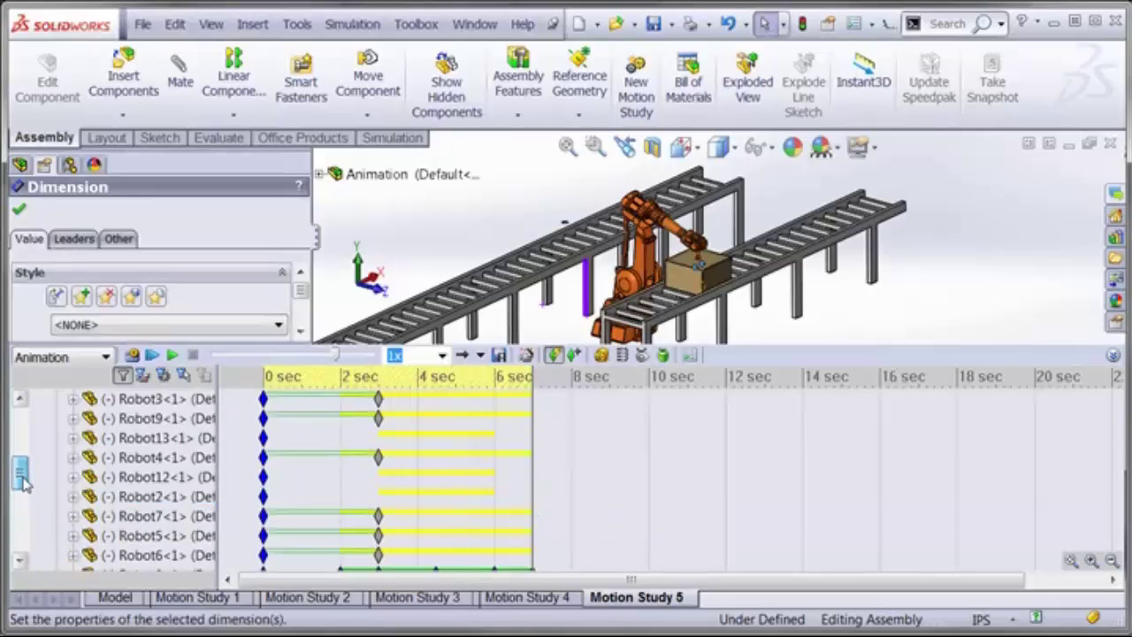
left_click_drag(22, 479, 24, 473)
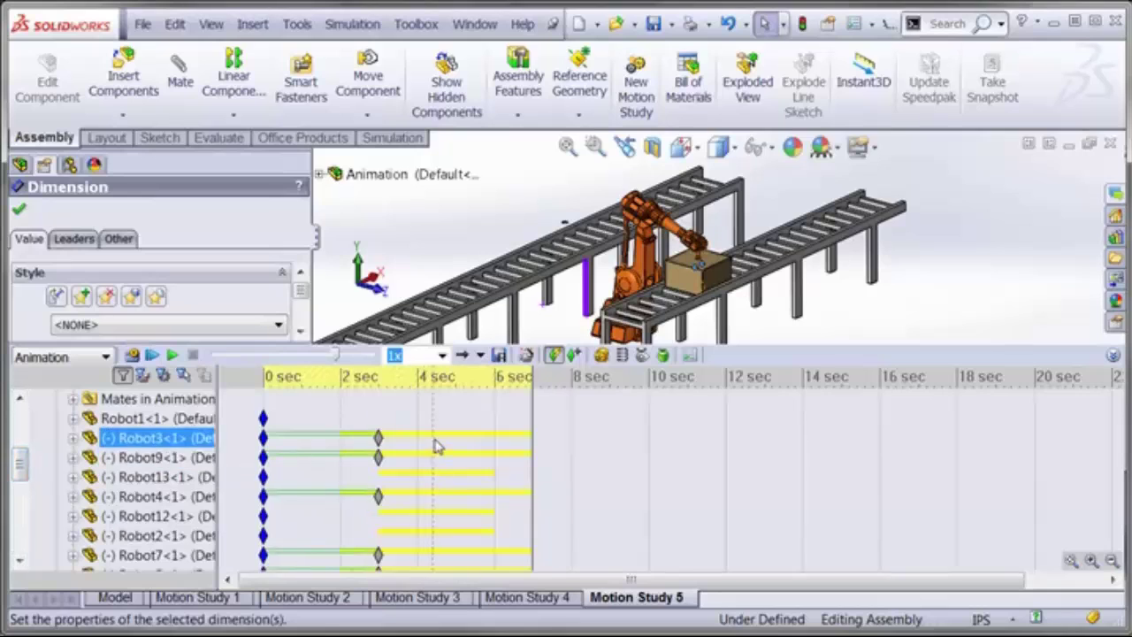
left_click_drag(21, 467, 19, 542)
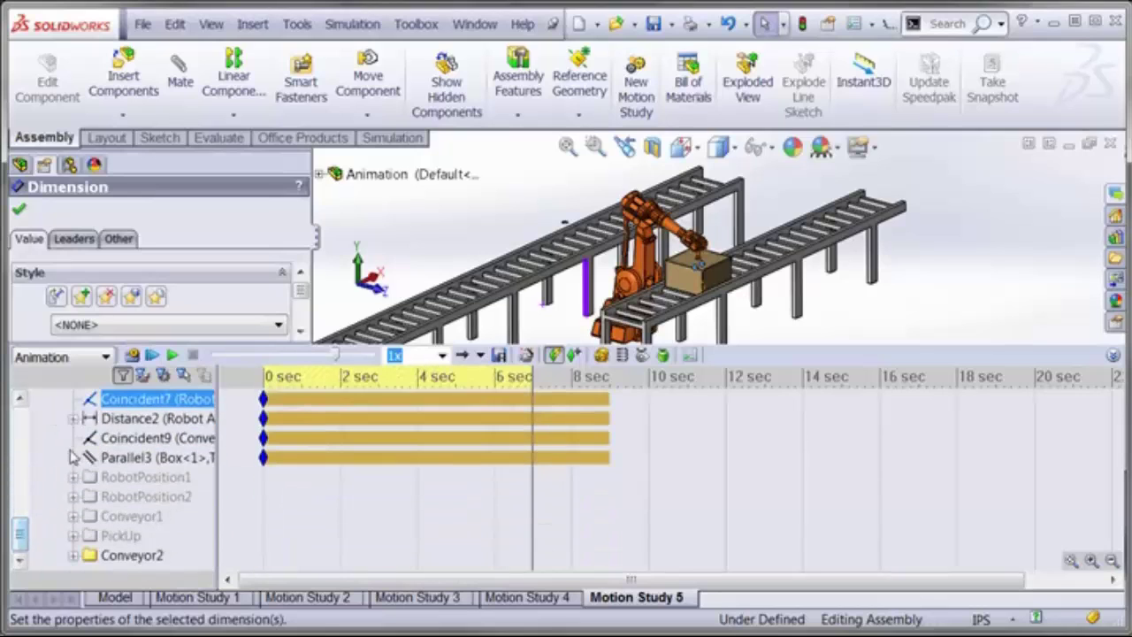
left_click(132, 354)
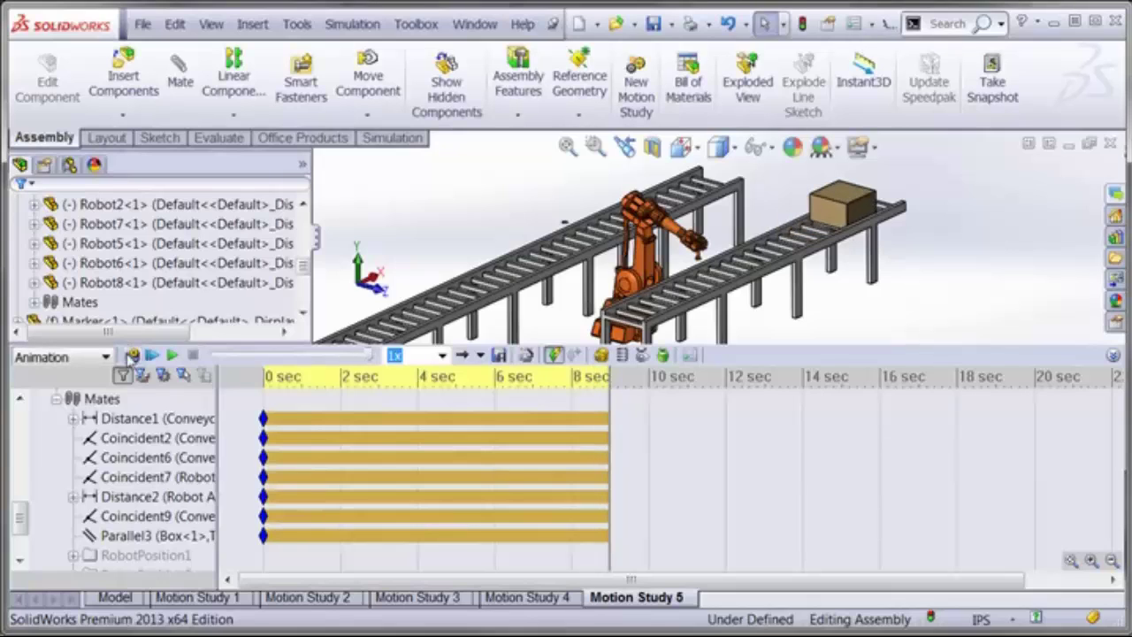
Inspect the Coincident2 mate and Robot6, then scrub the timeline to about 4 seconds
left_click_drag(20, 518, 23, 508)
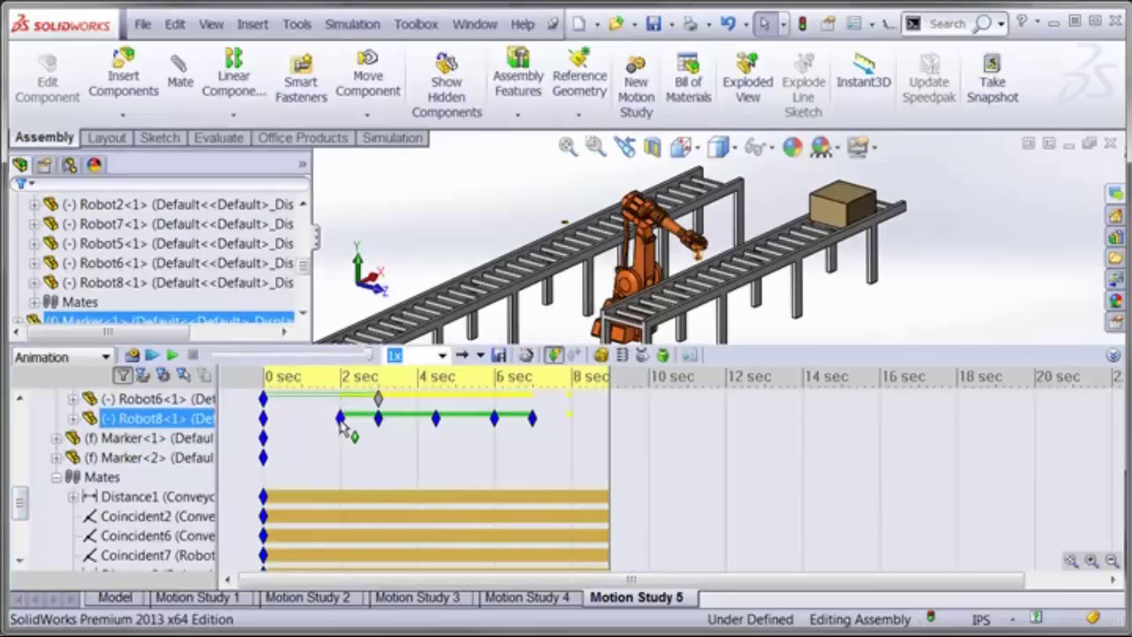
mouse_move(340, 417)
left_click(334, 497)
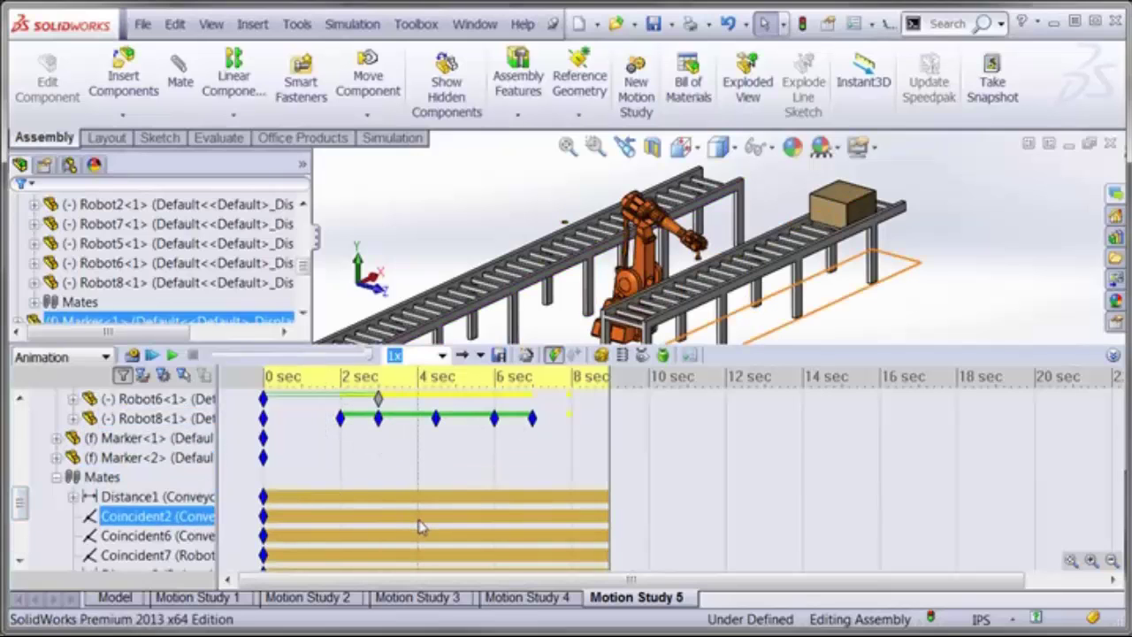
left_click(133, 399)
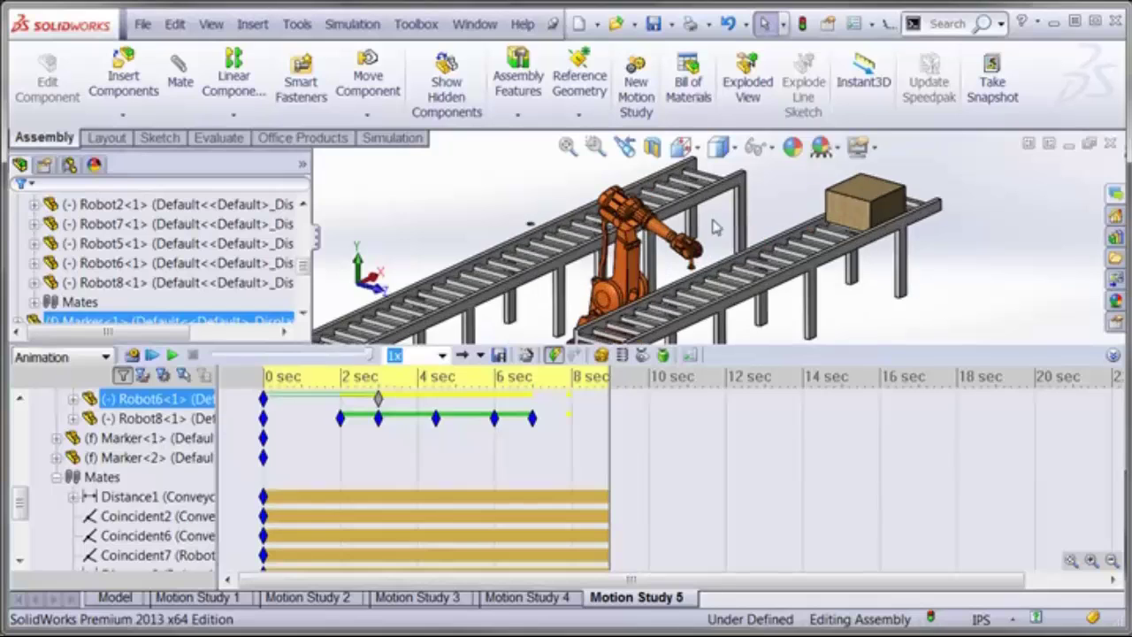
middle_click_drag(733, 229, 602, 250)
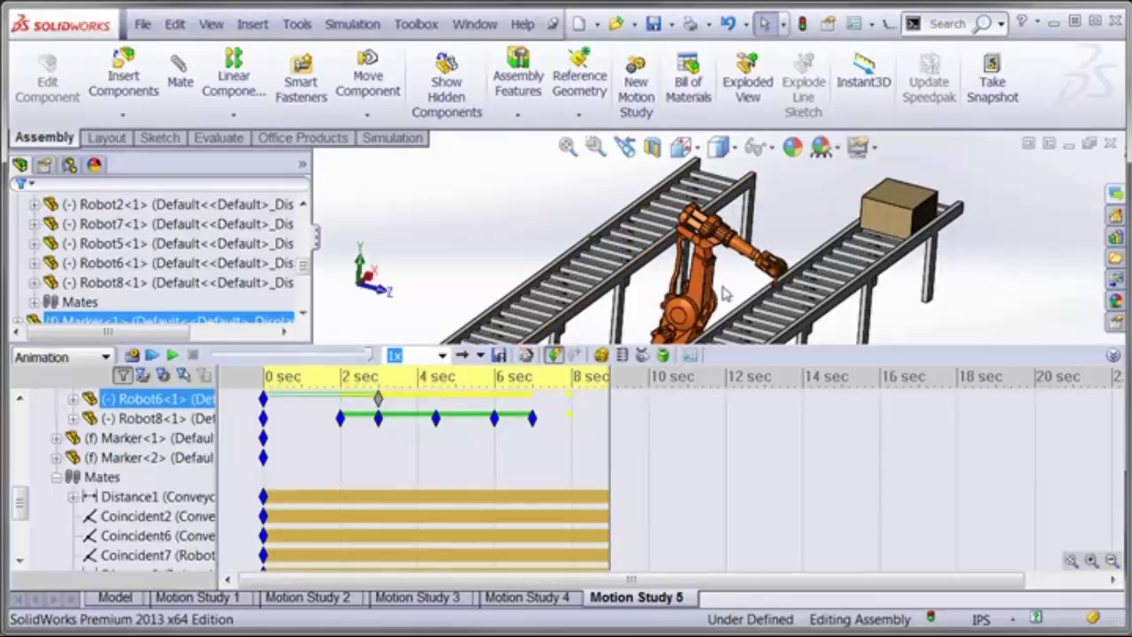
left_click(465, 377)
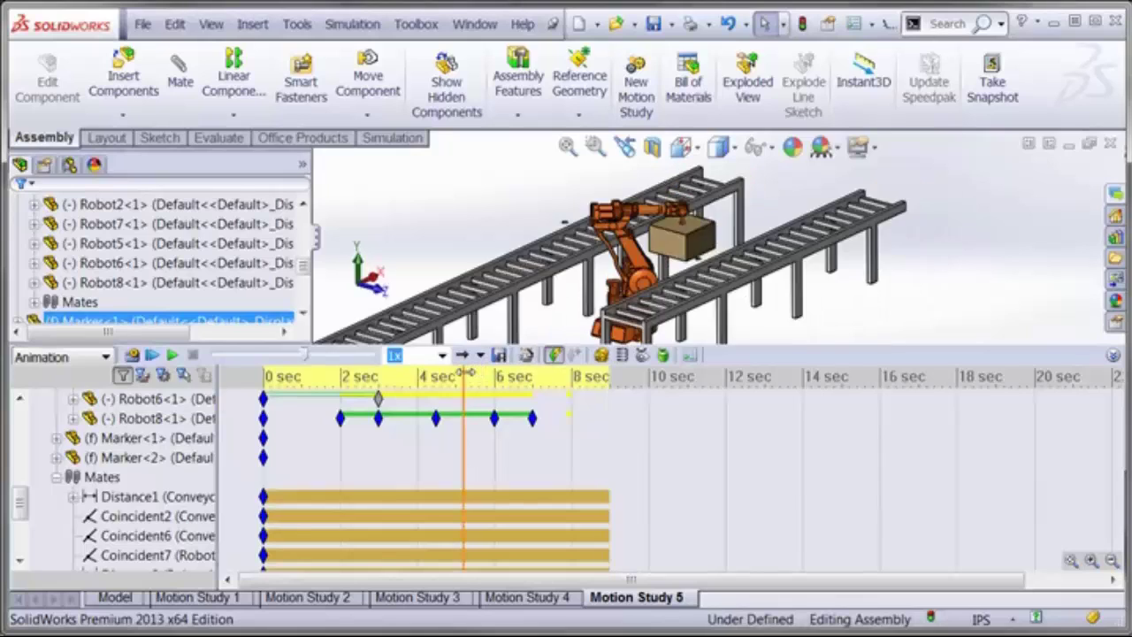
left_click(414, 375)
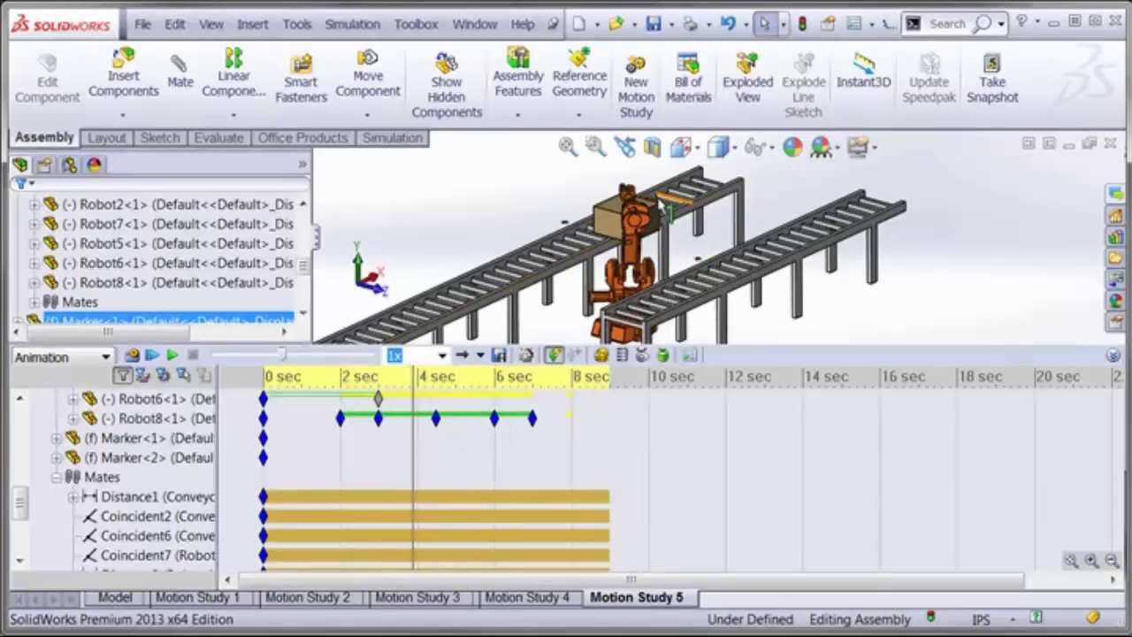